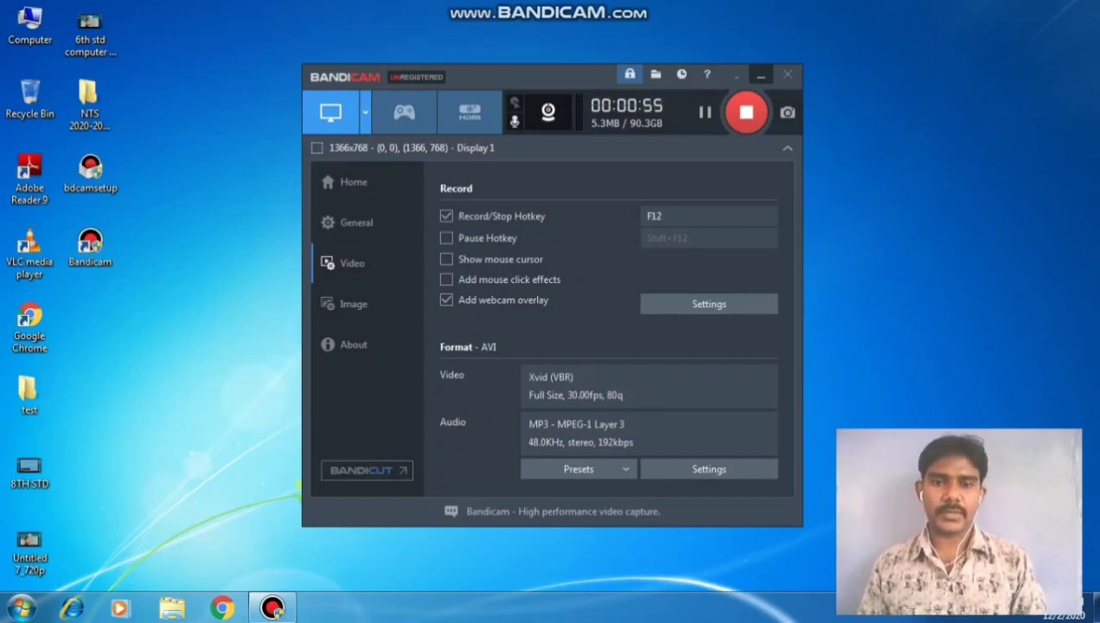
Keep the current Windows color scheme without showing the message again, and minimize the Bandicam window to clear the desktop
left_click(760, 76)
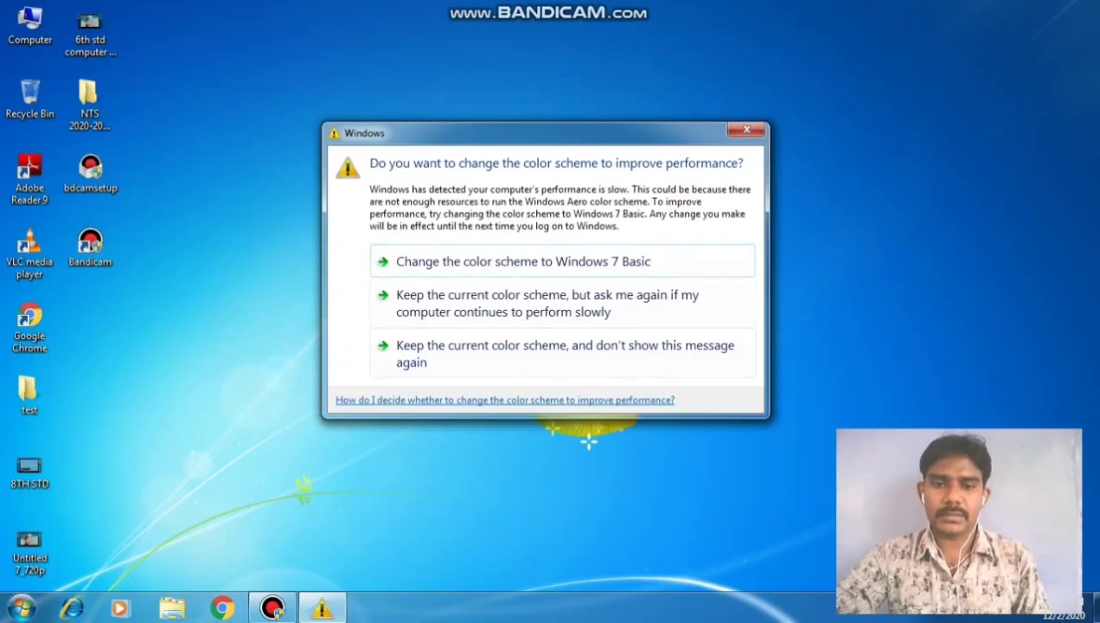
left_click(562, 353)
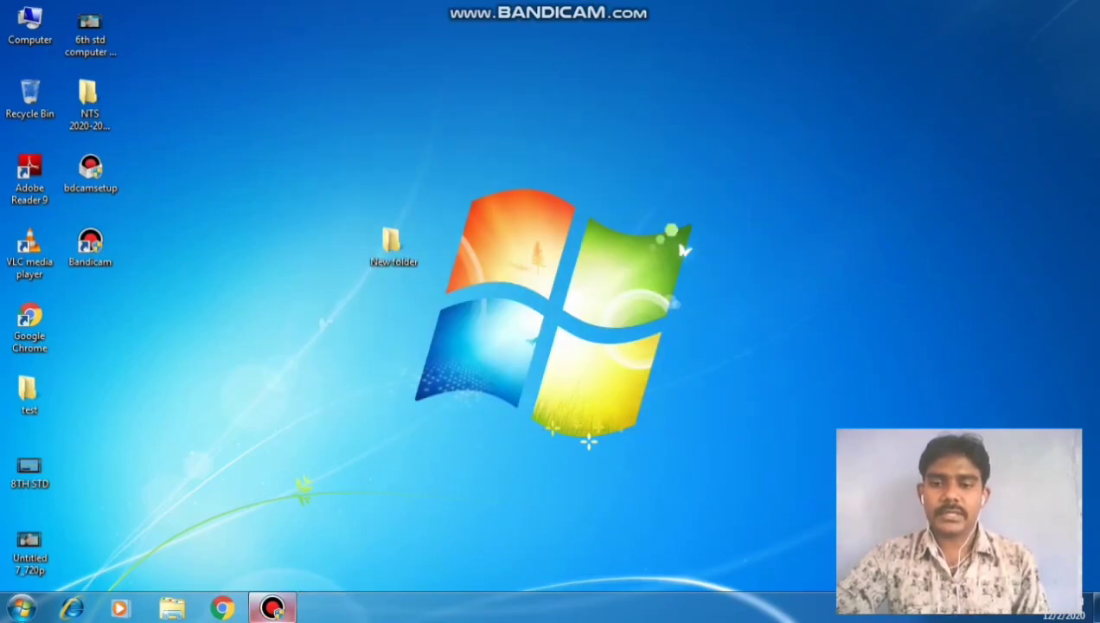
left_click(272, 608)
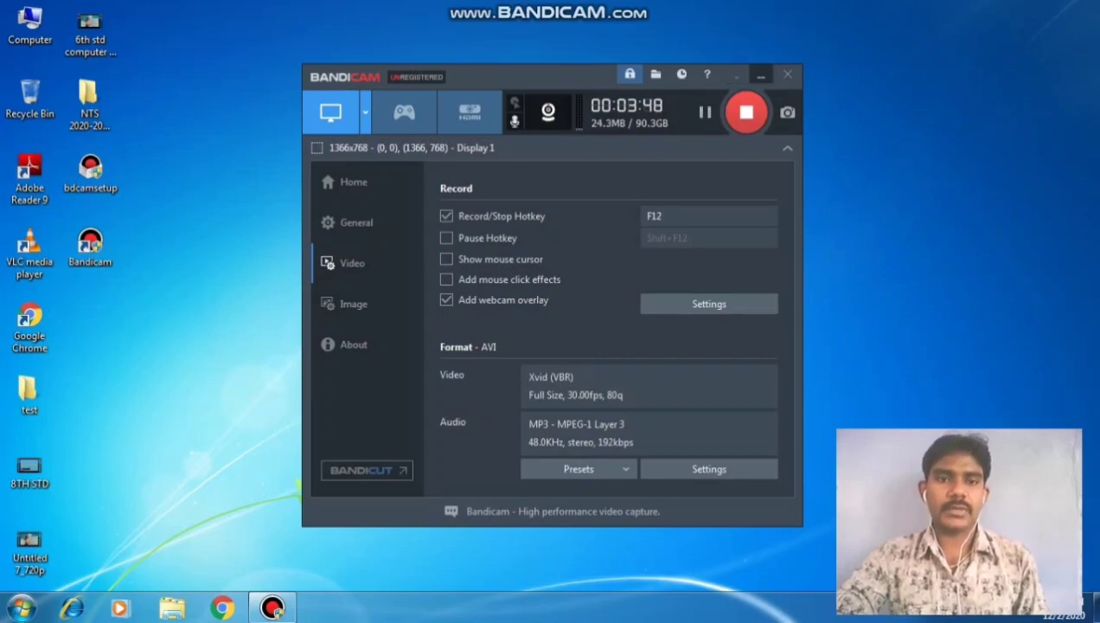
left_click(760, 75)
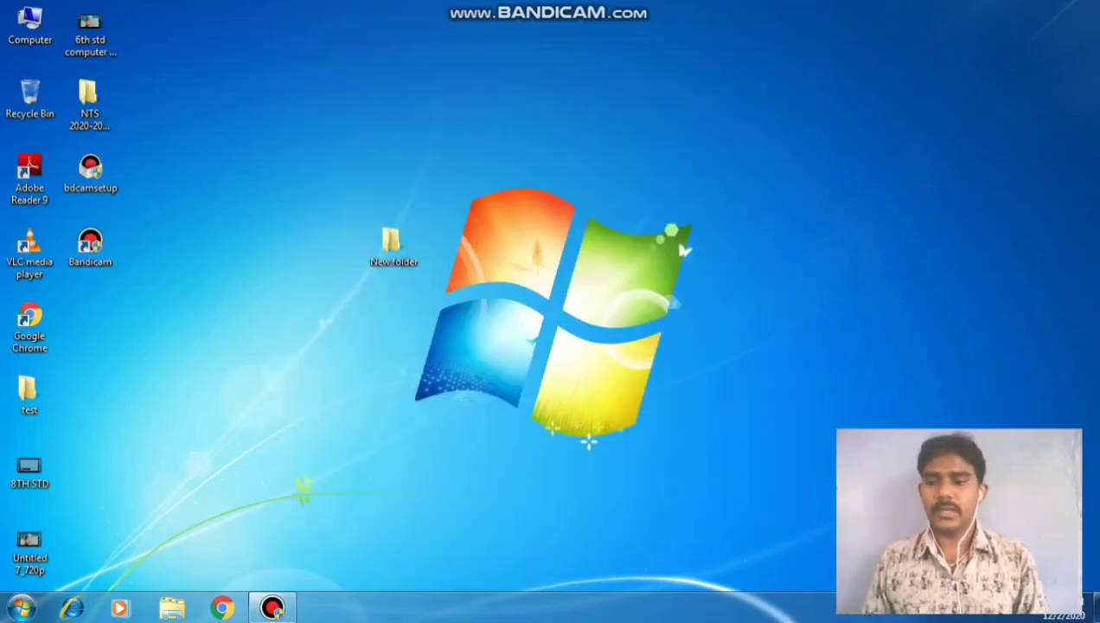
Open Microsoft Office Access 2007 and start a new blank database
left_click(21, 608)
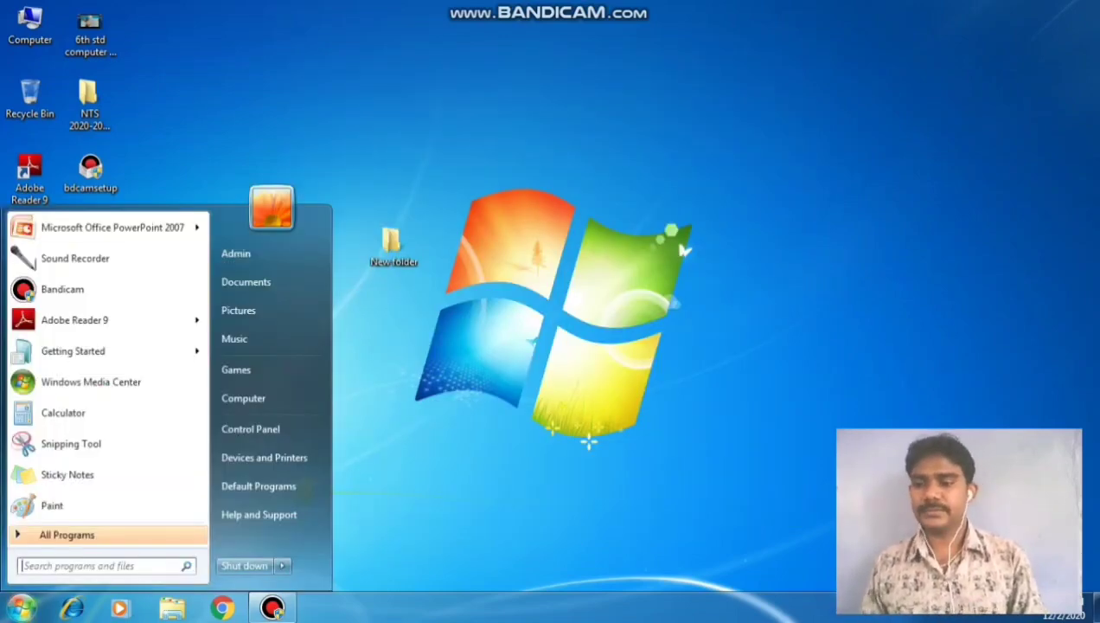
left_click(67, 534)
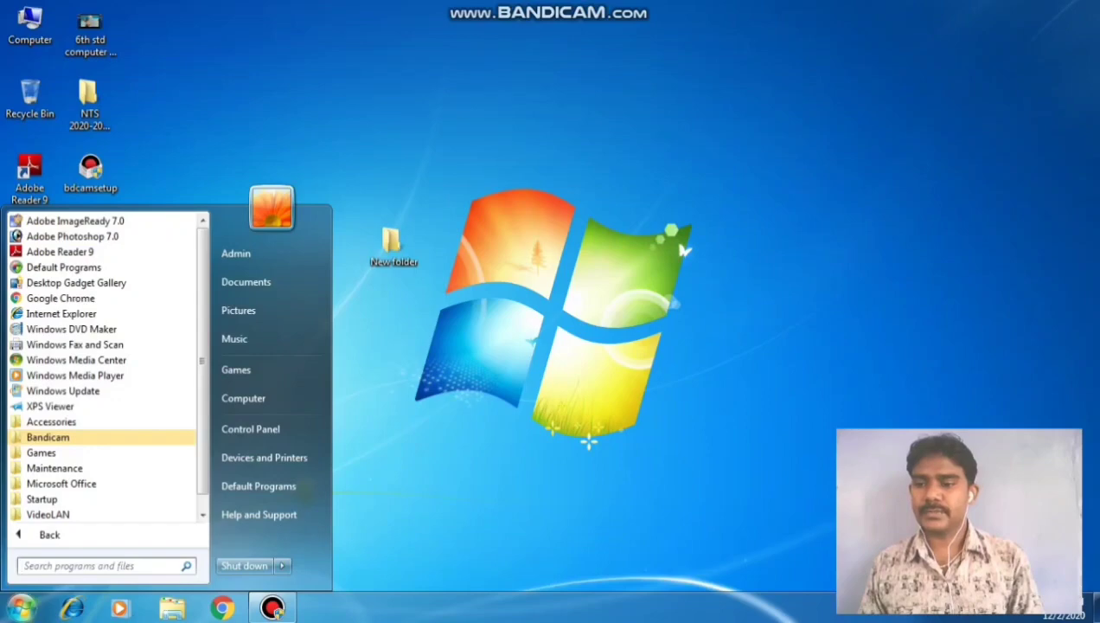
left_click(61, 483)
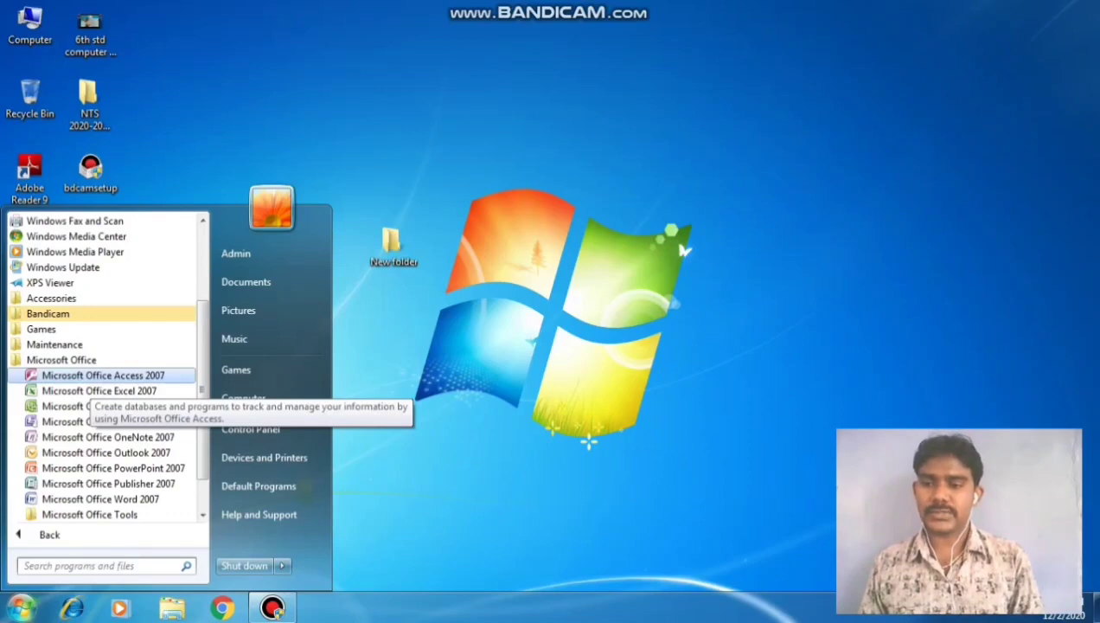
left_click(103, 375)
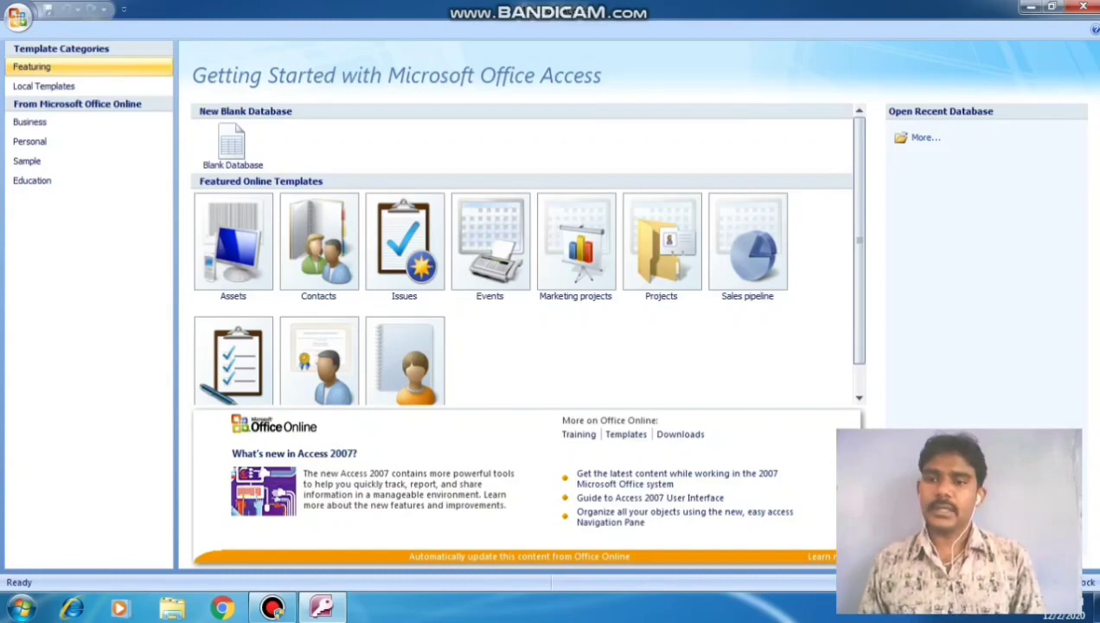
left_click(231, 145)
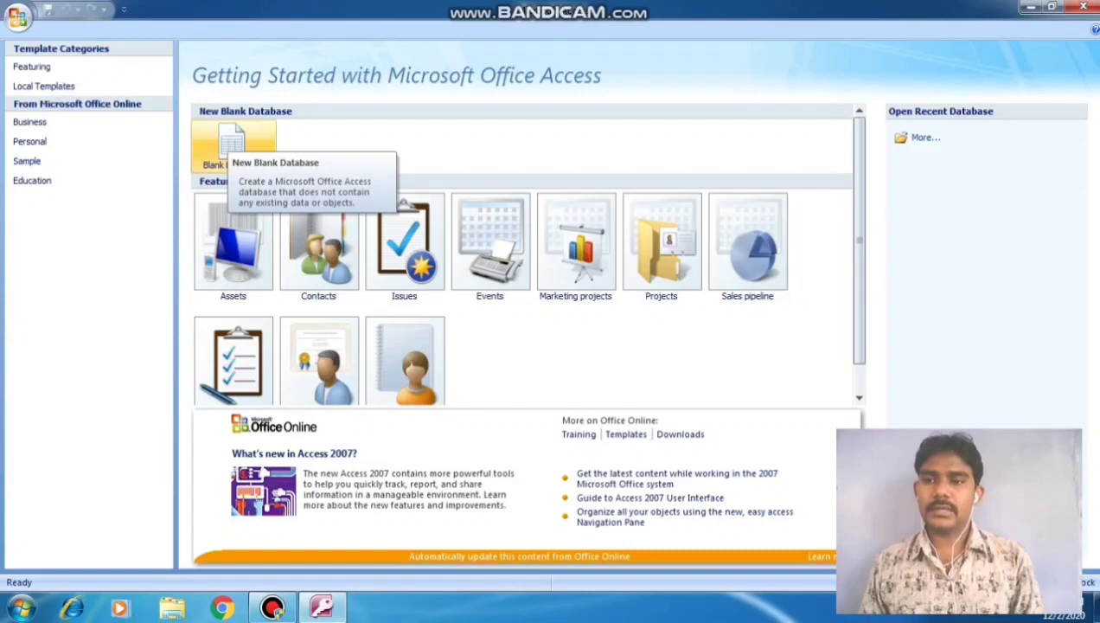
left_click(232, 145)
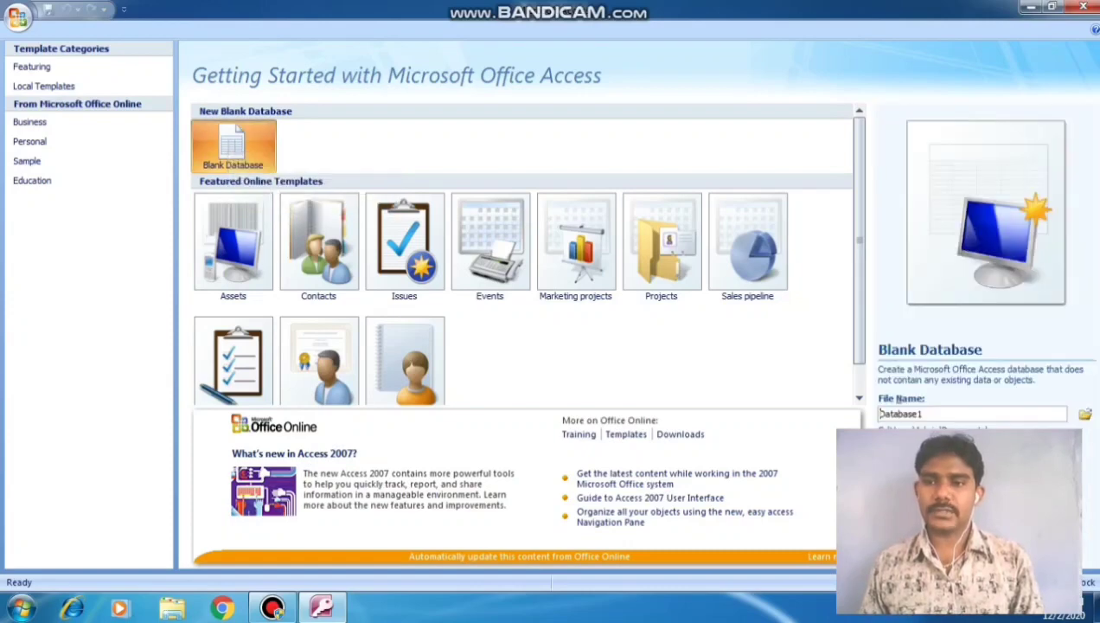
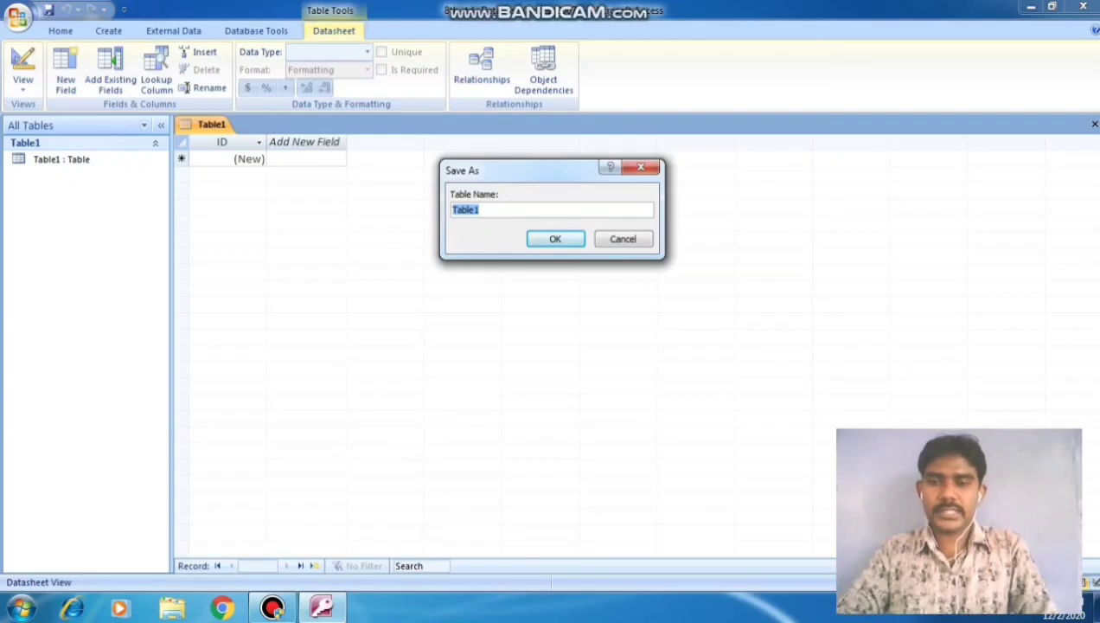
Save the new table as customer_table and continue to its design view
type("cus")
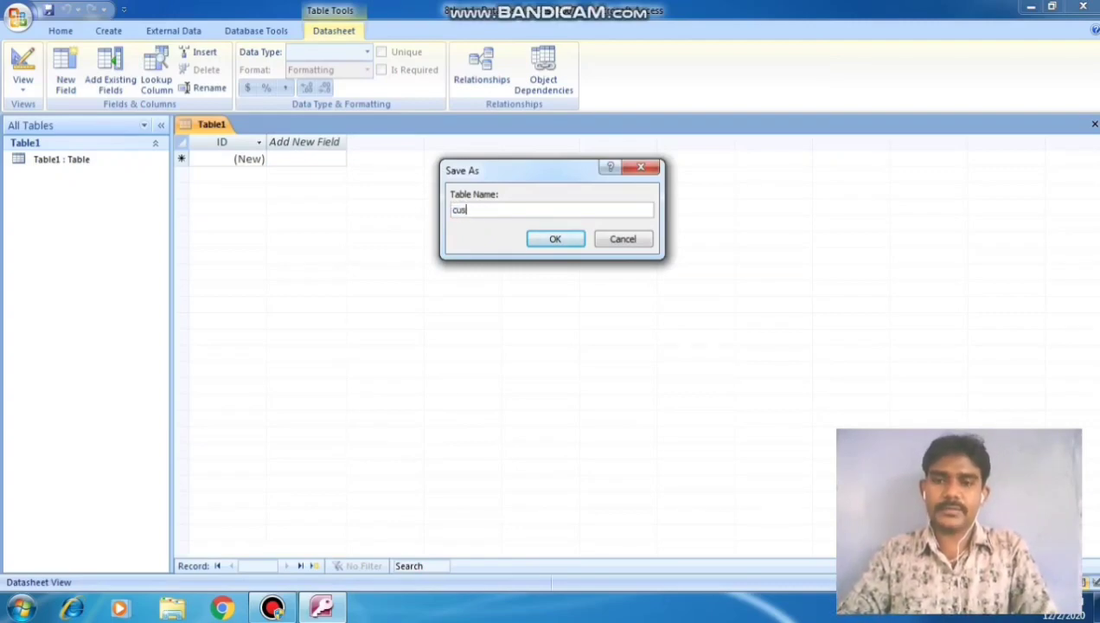
type("tomer")
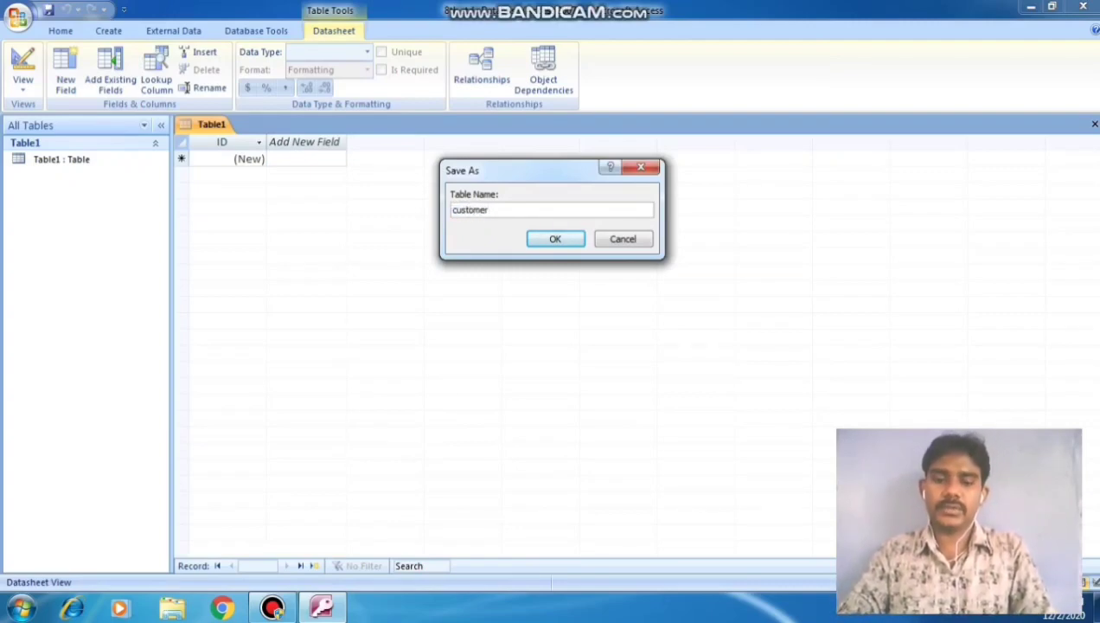
type("_t")
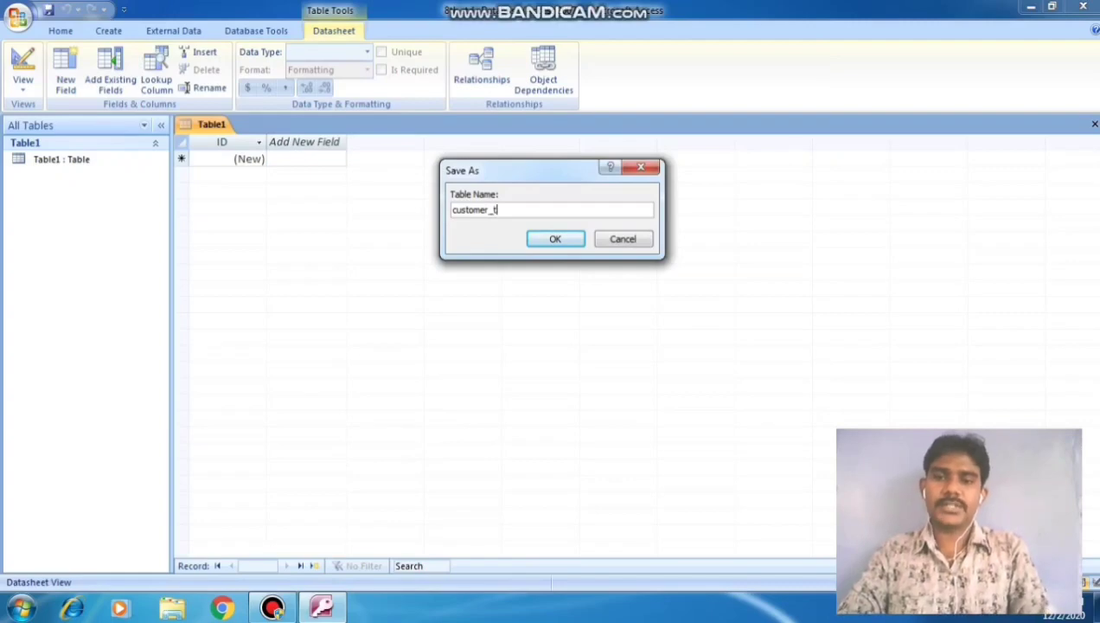
type("abl")
key("BackSpace")
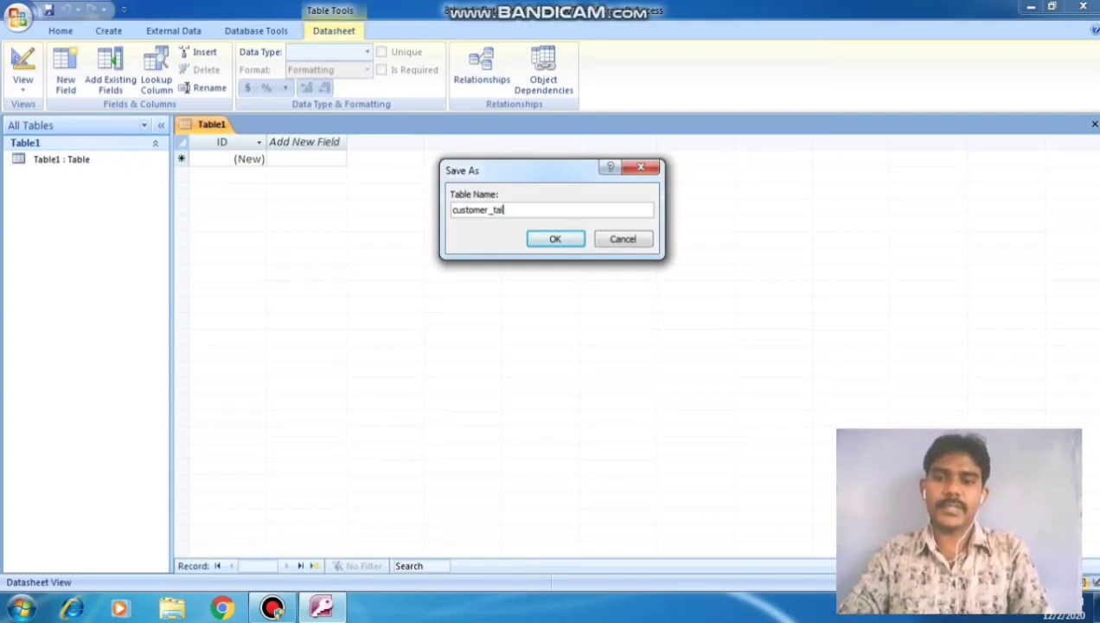
key("BackSpace")
type("be")
key("BackSpace")
type("le")
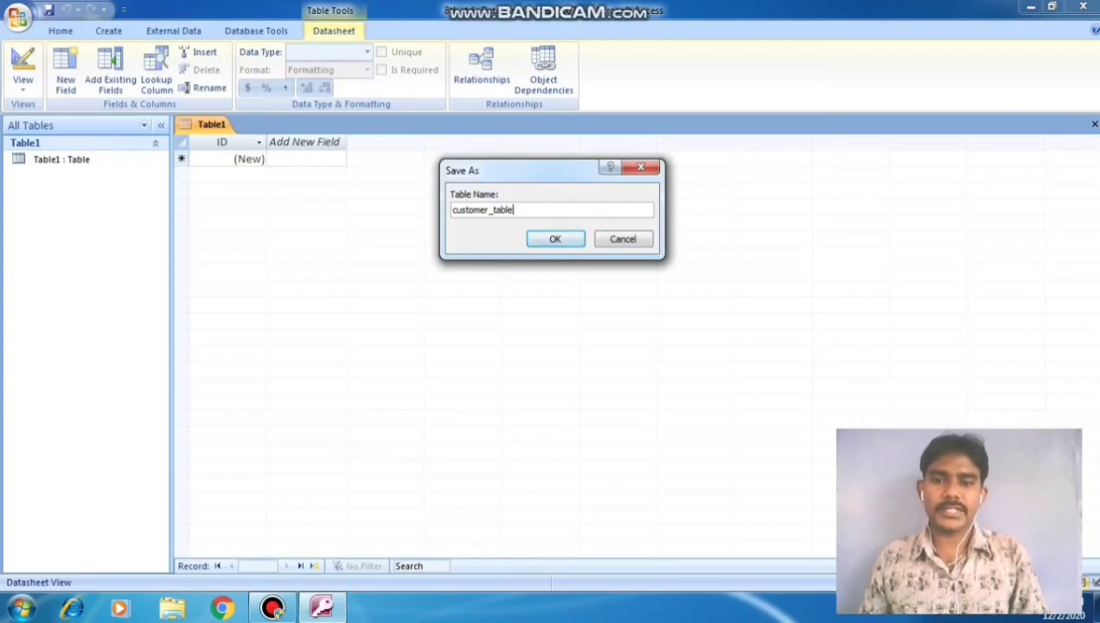
key("Return")
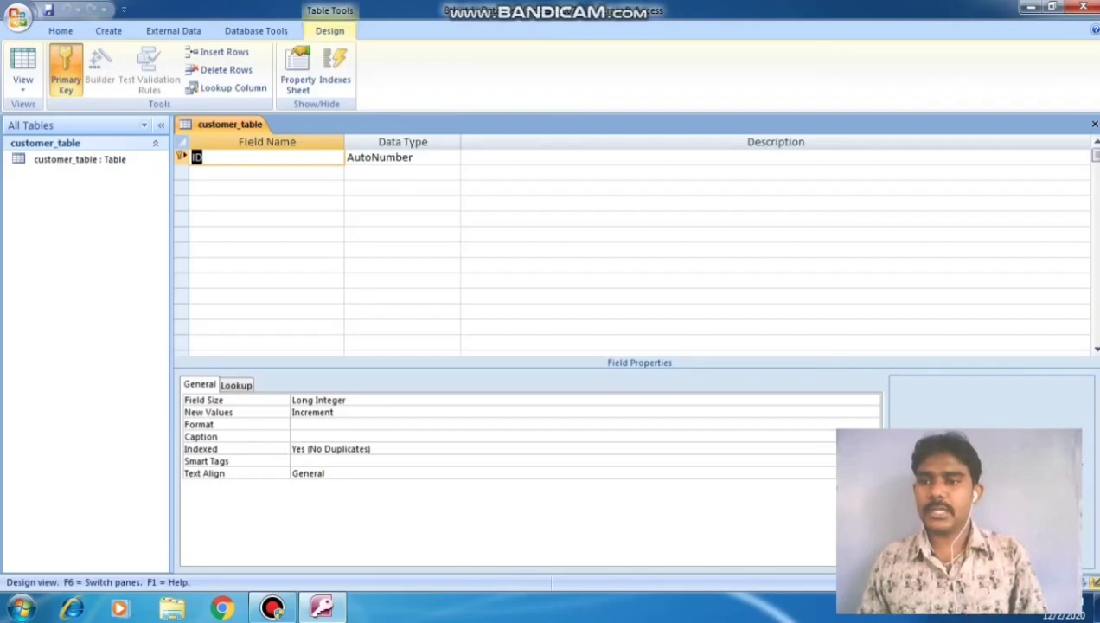
Rename the table's ID field to customerid and set its data type to Number
left_click(81, 159)
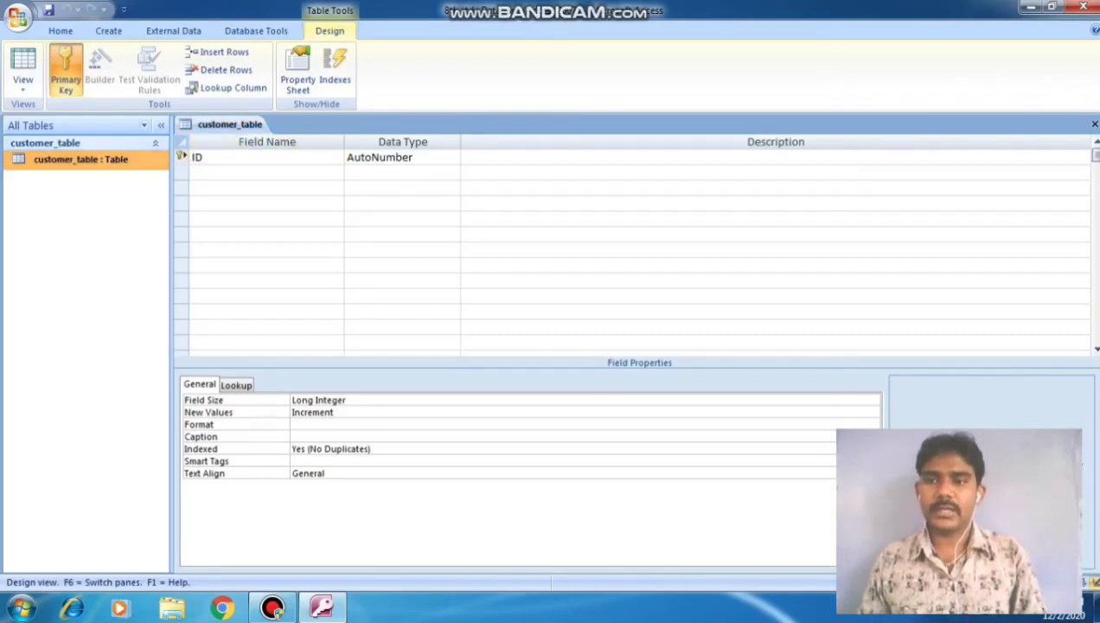
left_click(199, 158)
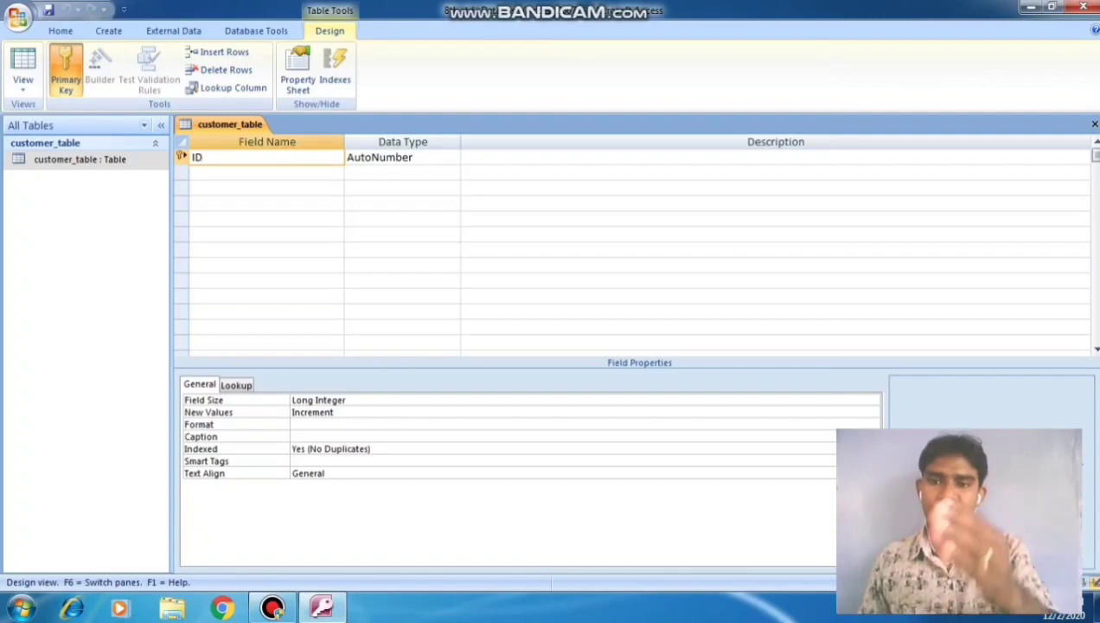
key("BackSpace")
key("BackSpace")
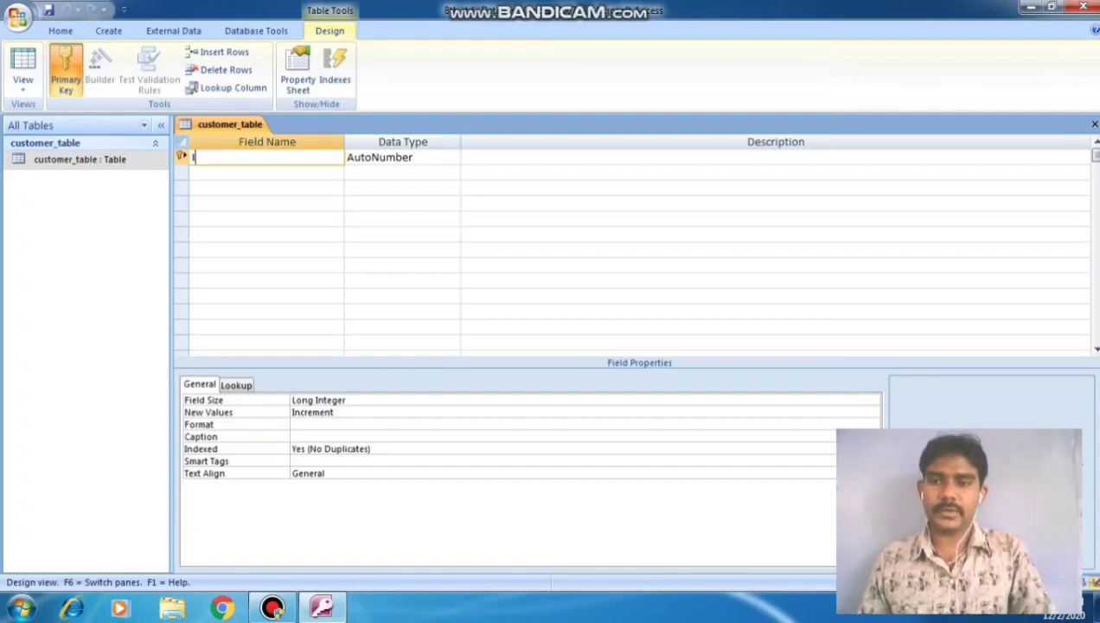
type("cus")
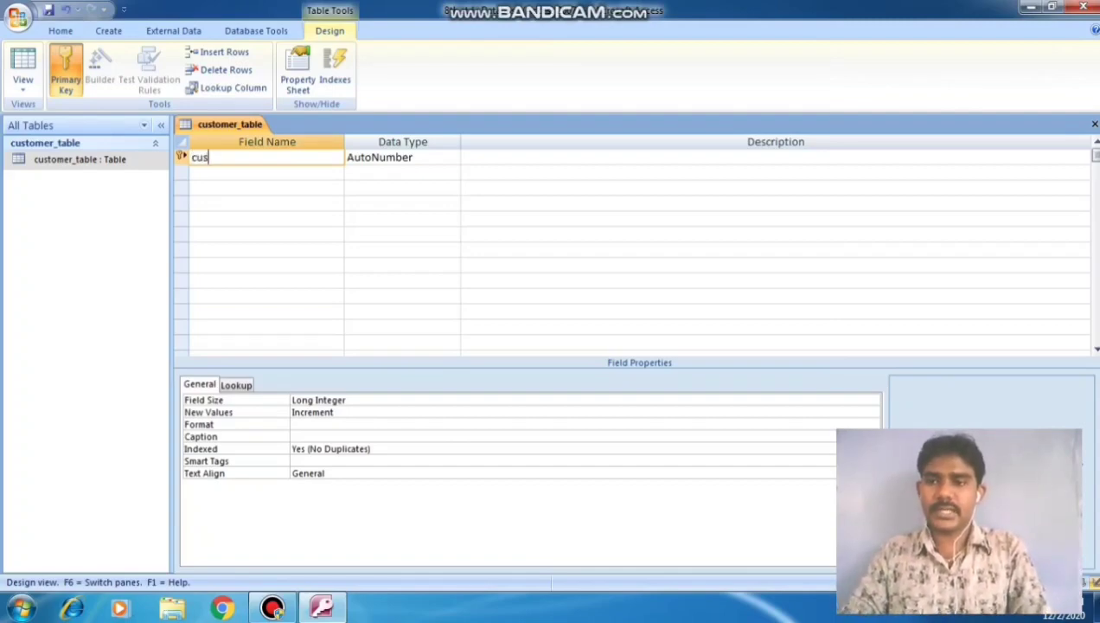
type("tomerid")
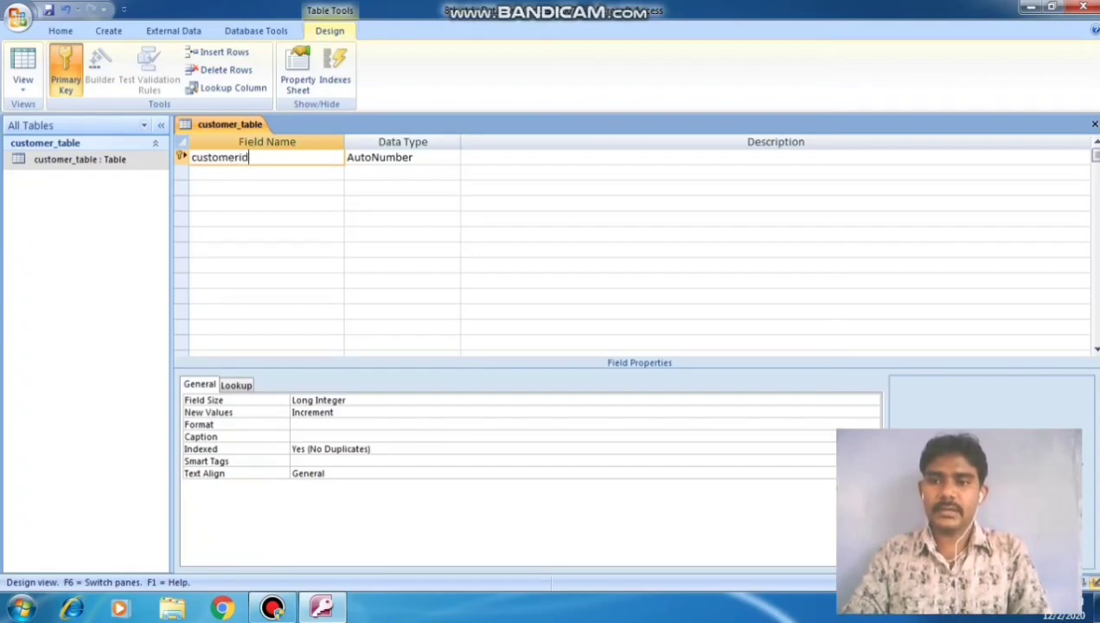
key("Tab")
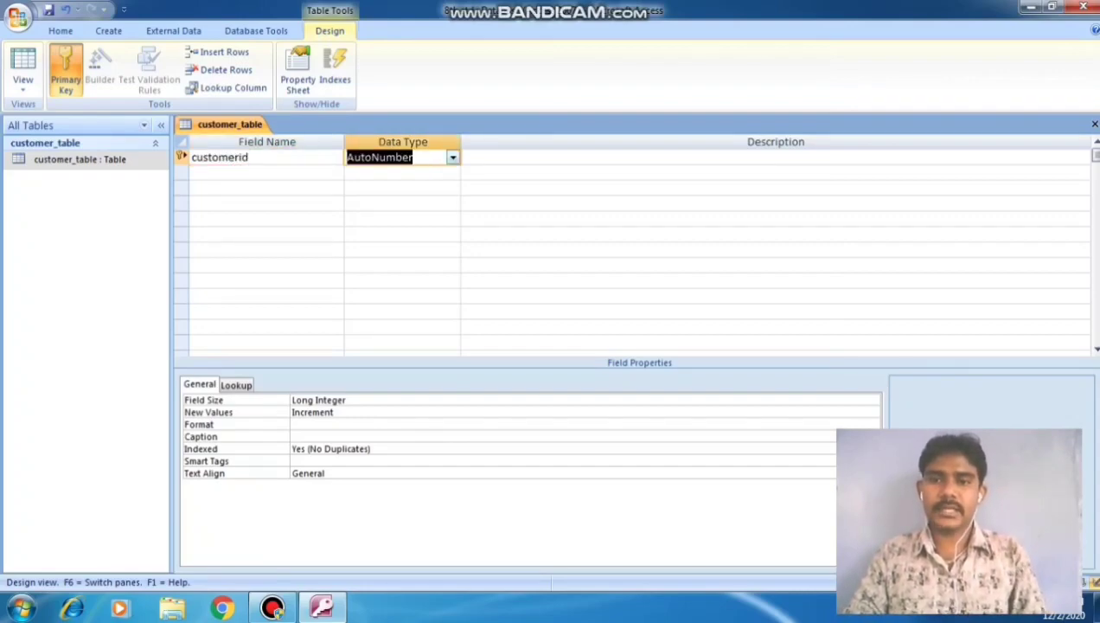
key("alt+Down")
key("Return")
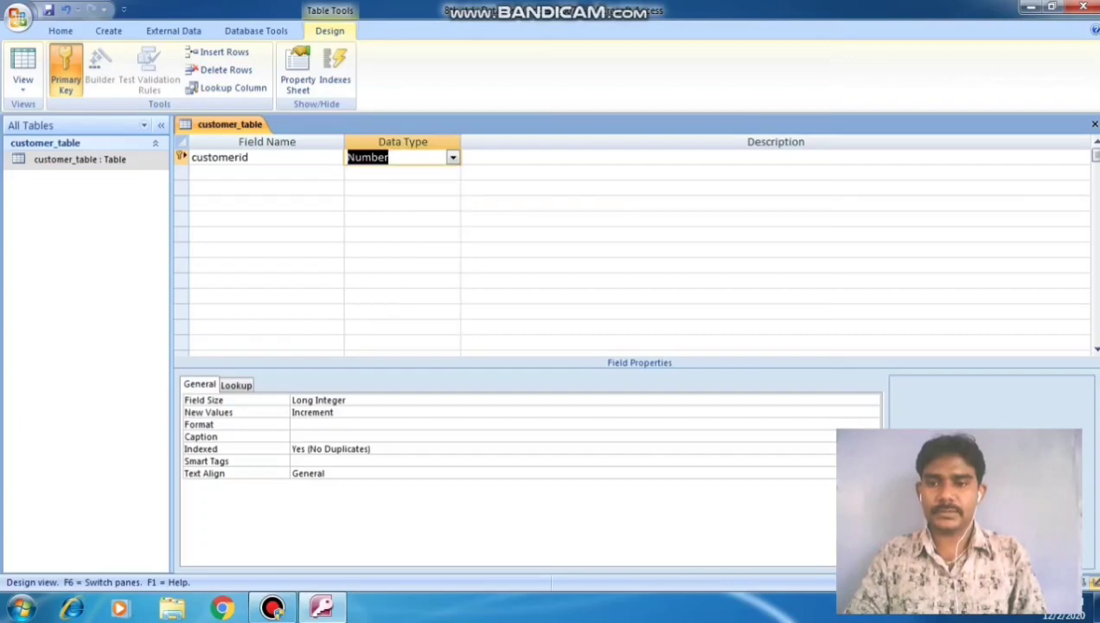
Add a customername field with the Text data type below customerid
left_click(266, 172)
type("c")
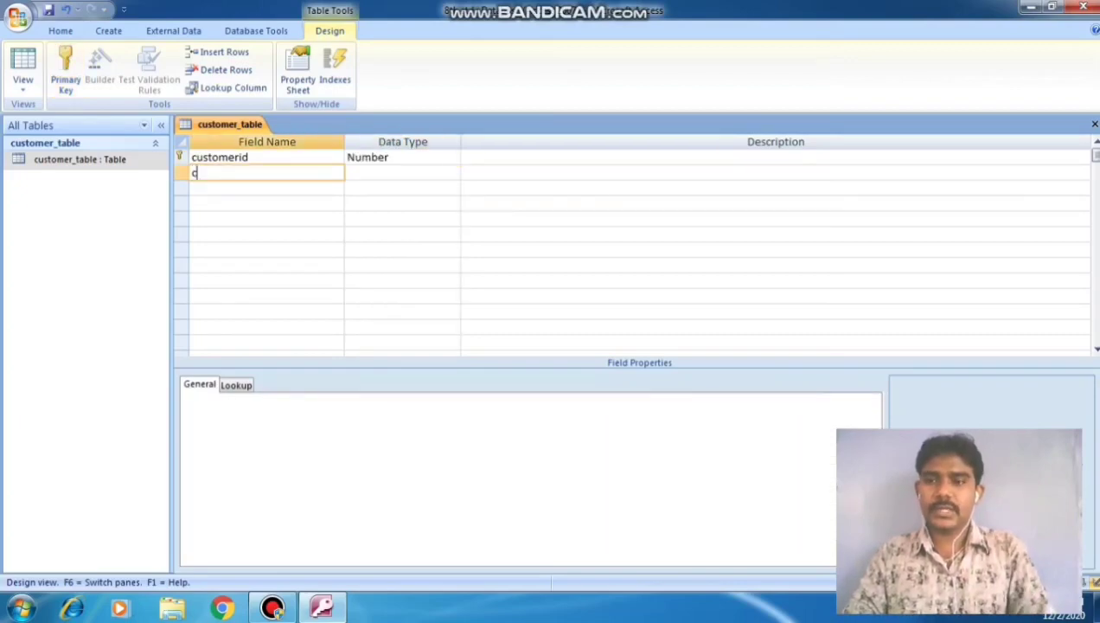
type("ustomername")
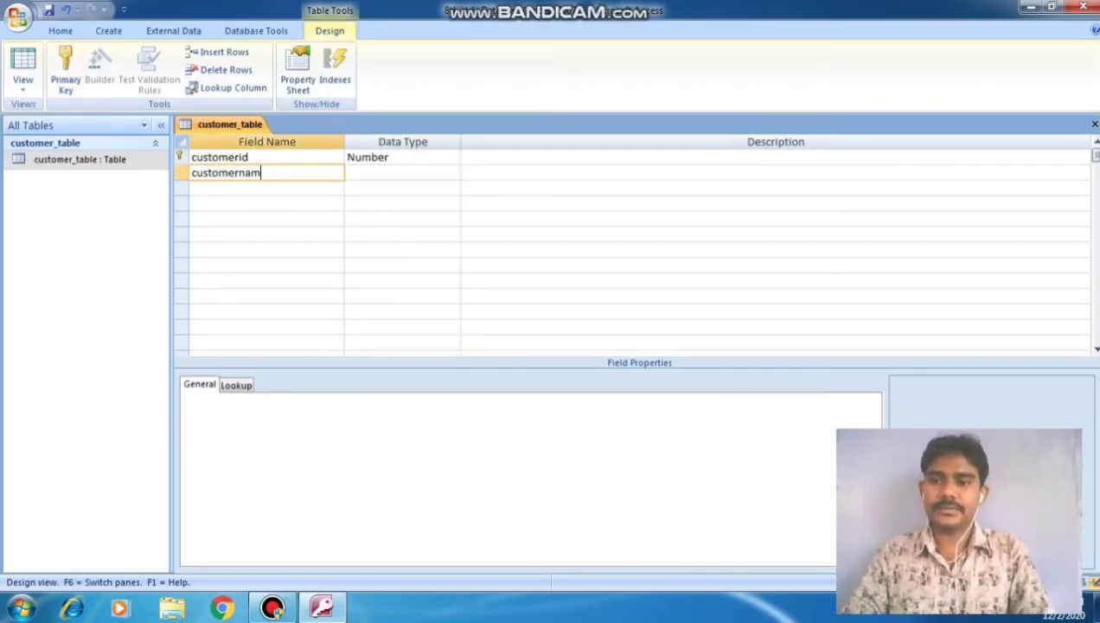
key("Tab")
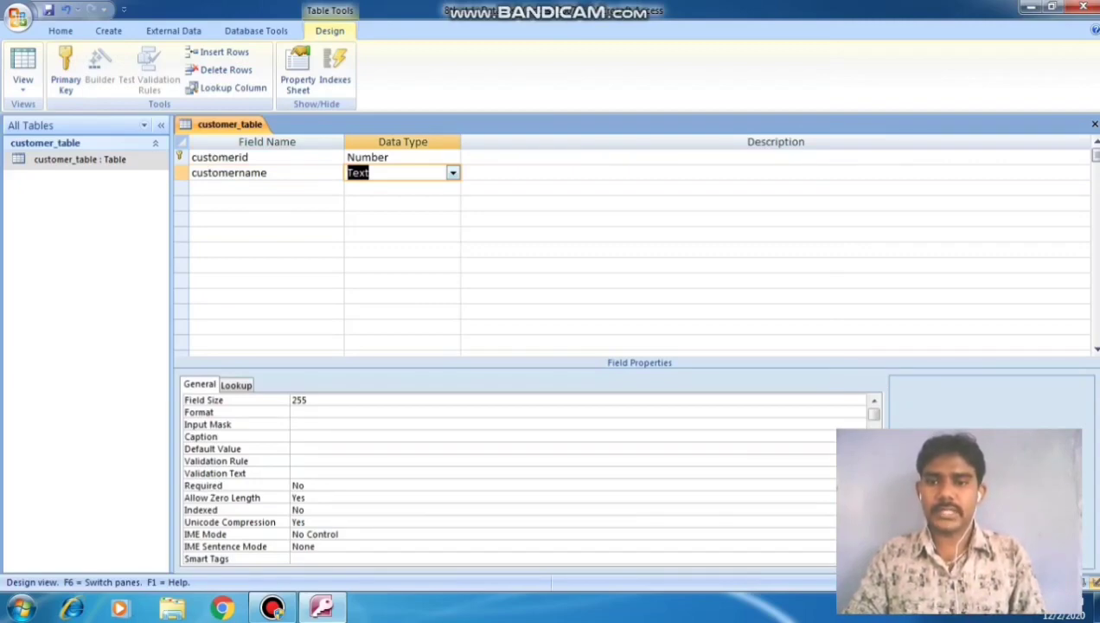
Add an Address field with the Text data type below customername, leaving its description empty
left_click(259, 187)
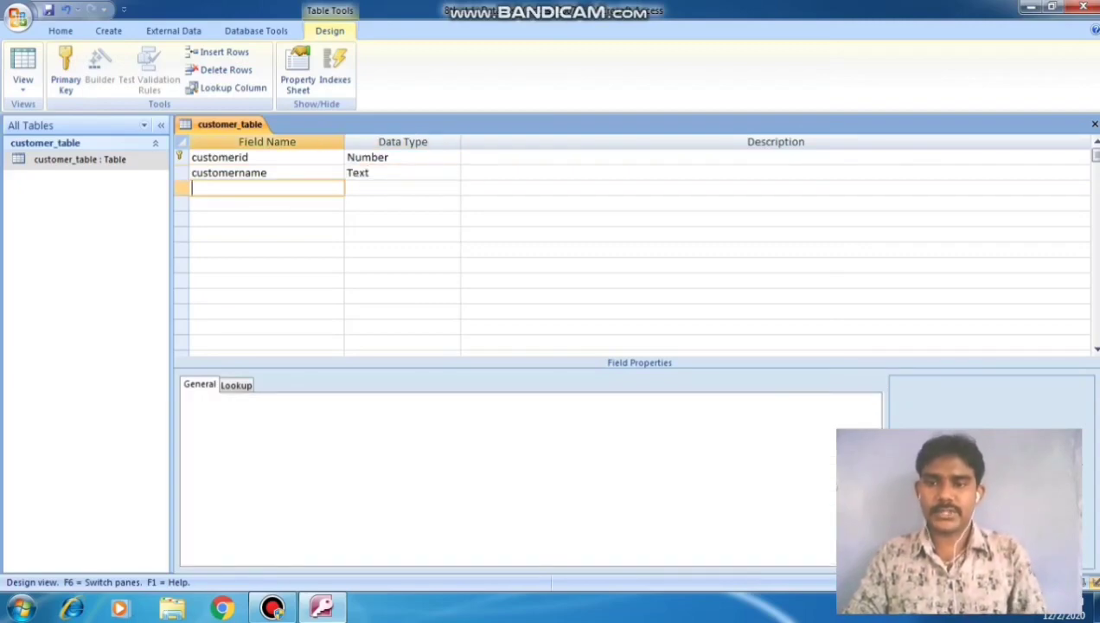
type("Address")
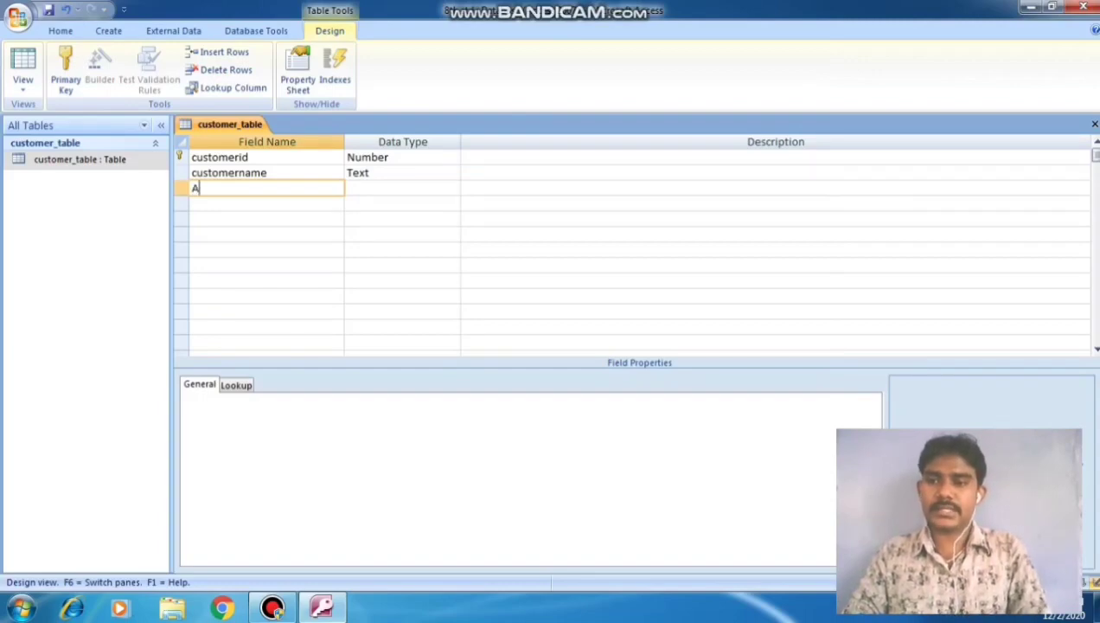
key("Tab")
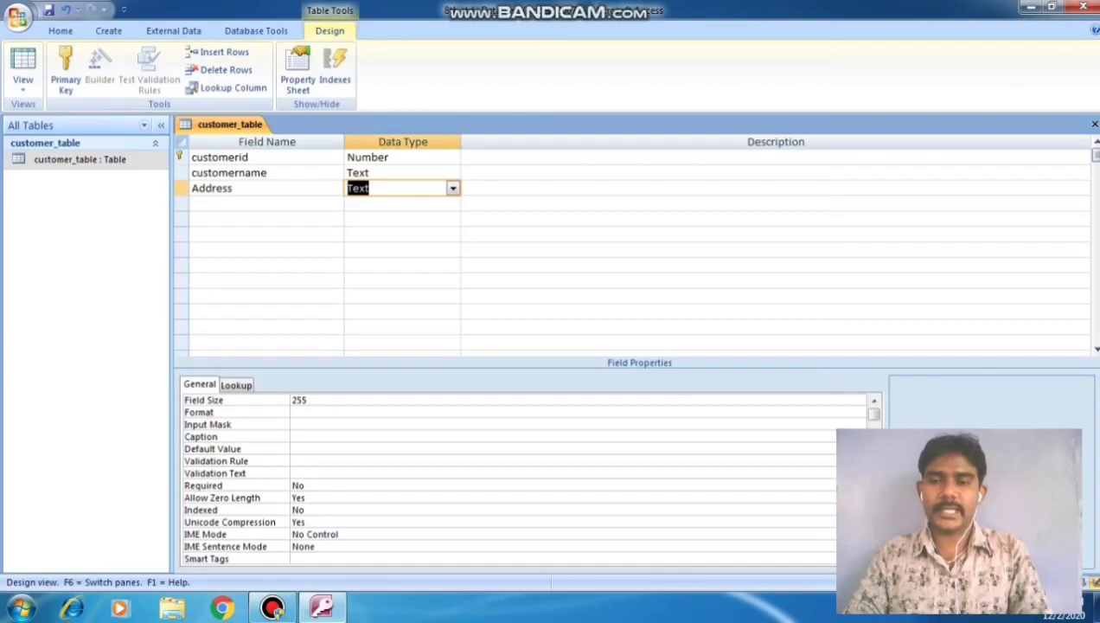
left_click(463, 187)
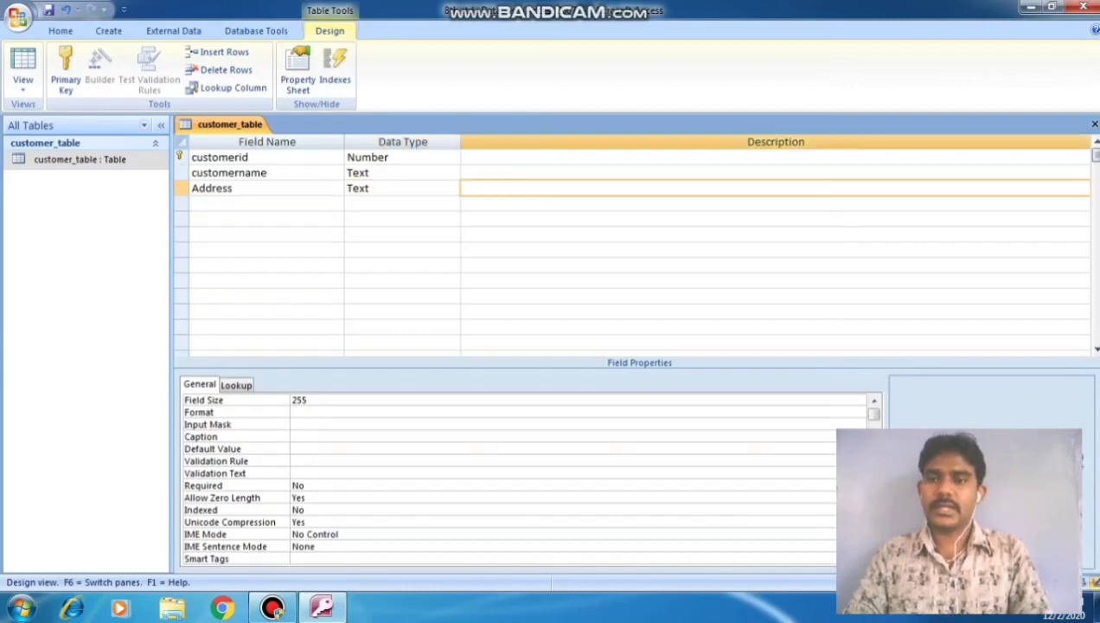
Add a city field with the Text data type below Address, leaving its description empty
left_click(266, 204)
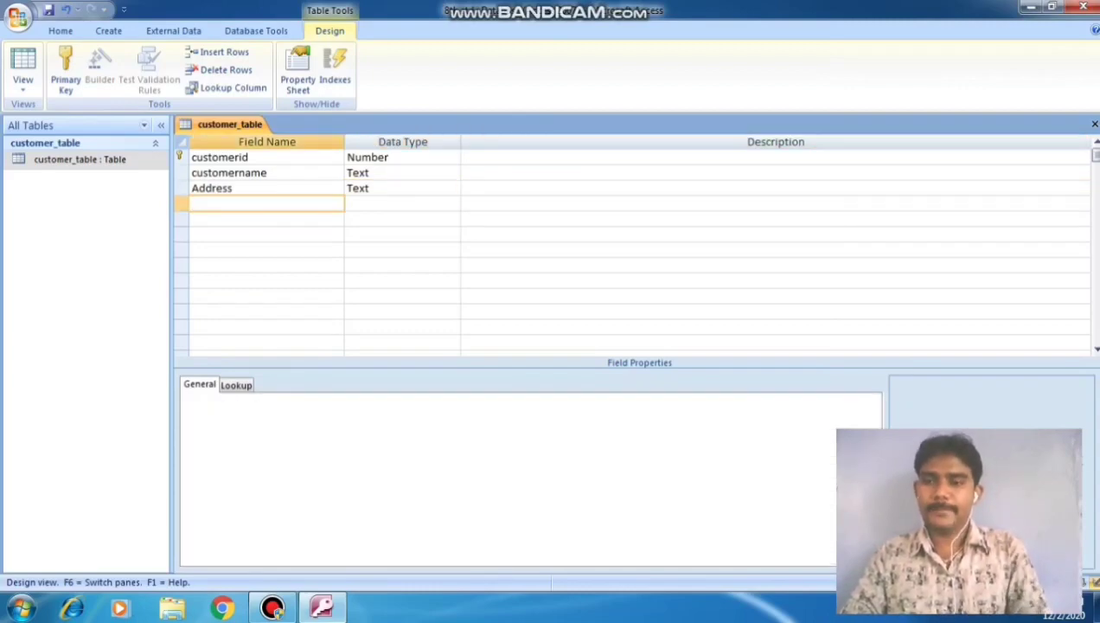
type("city")
key("Tab")
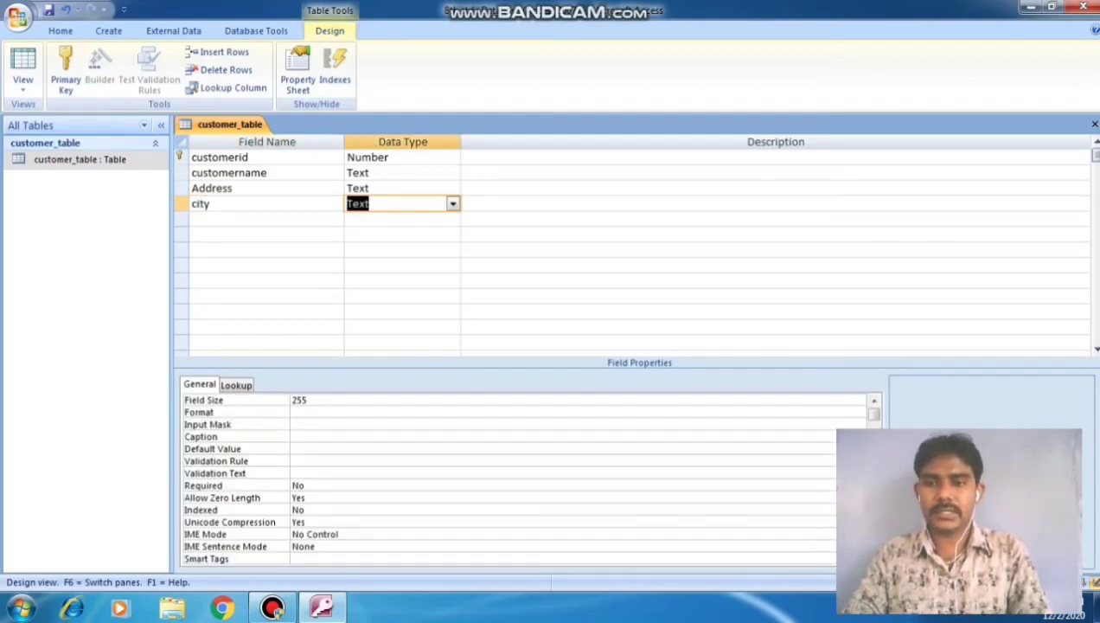
left_click(463, 203)
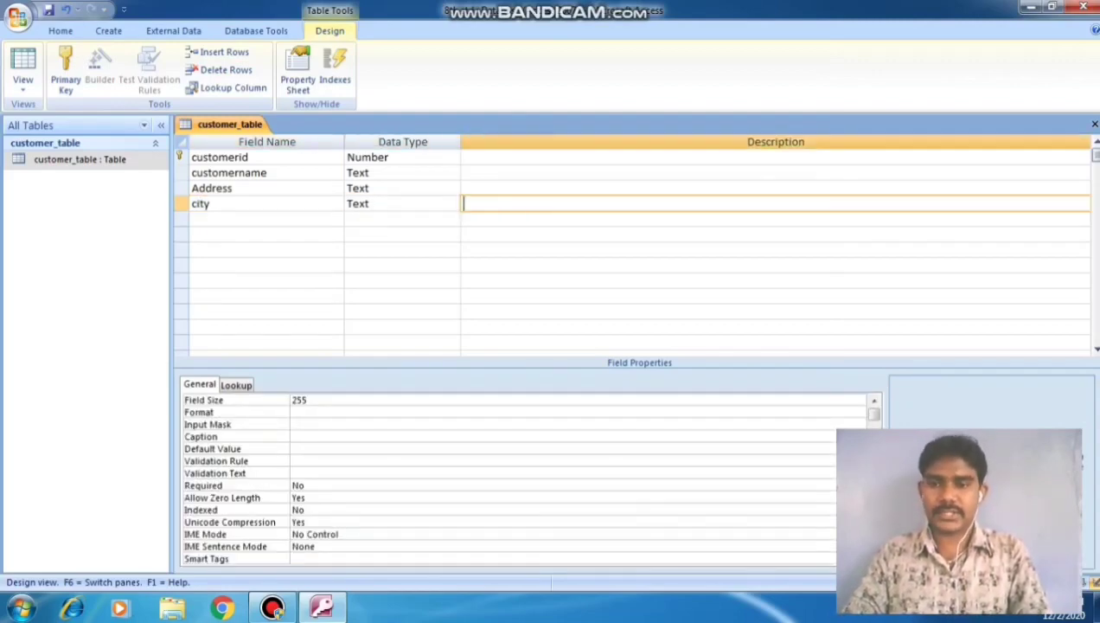
key("Tab")
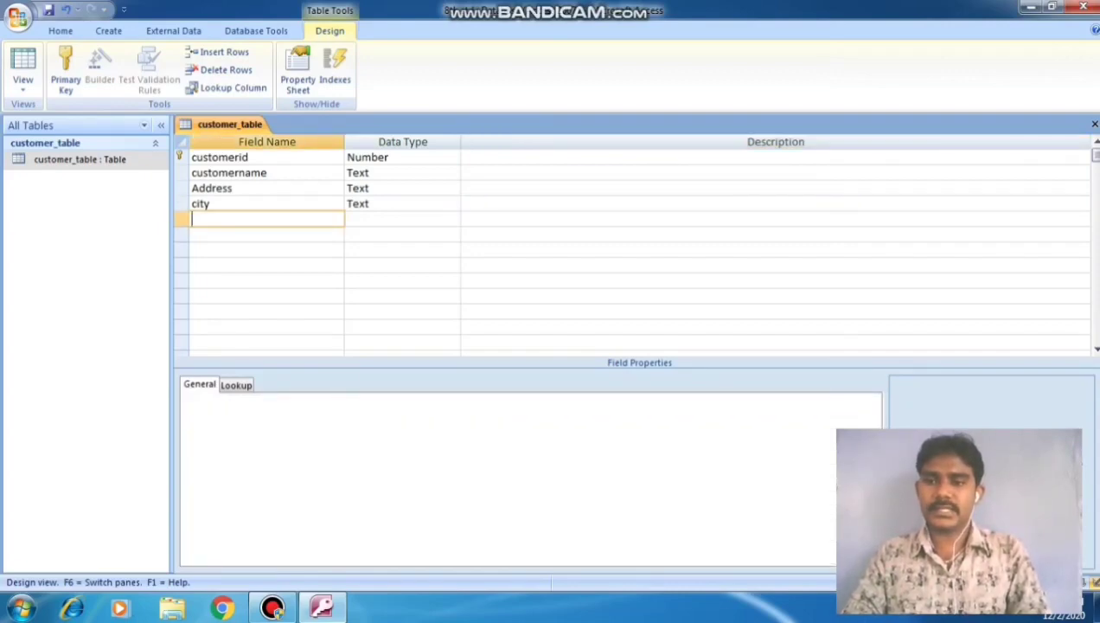
Add a state field with the Text data type below city, leaving its description empty
type("state")
key("Tab")
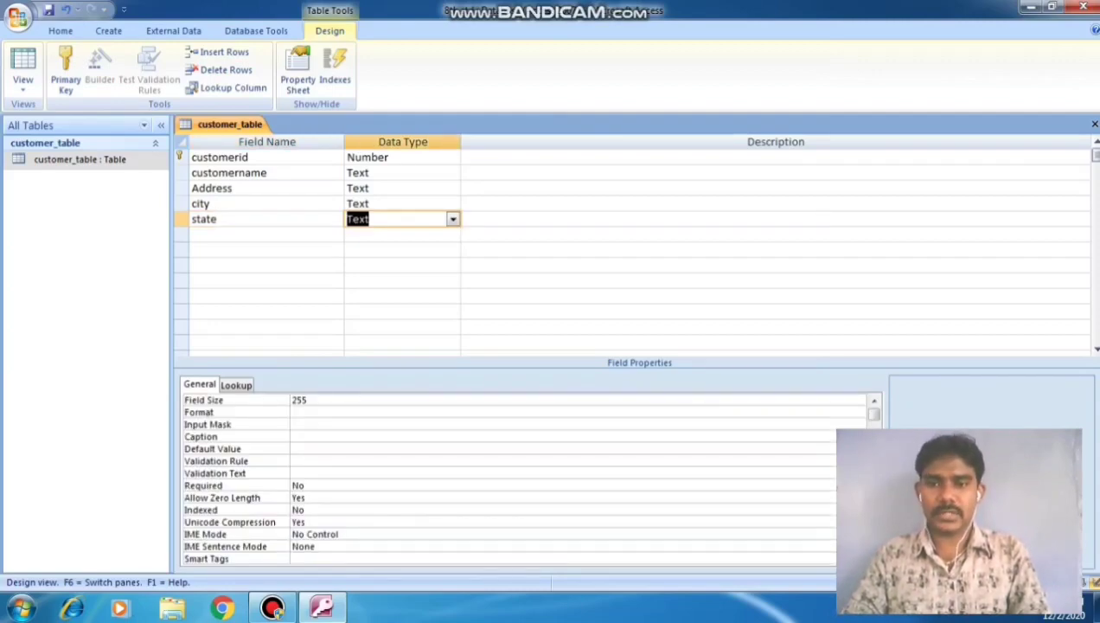
key("Tab")
key("Tab")
Add a pincode field below state and set its data type to Number
type("pincode")
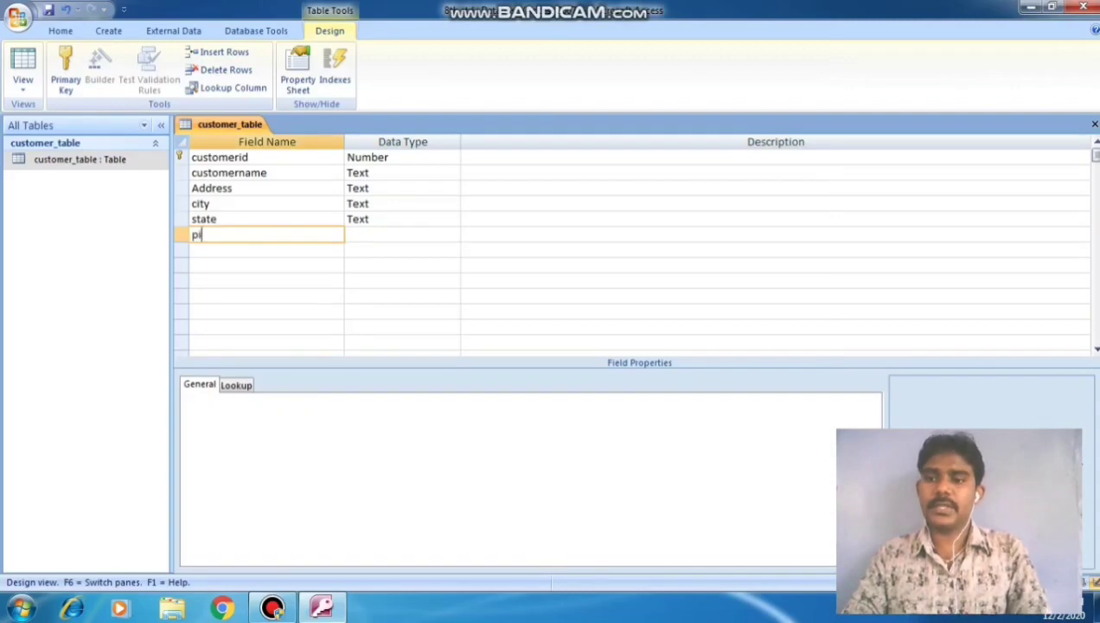
key("Tab")
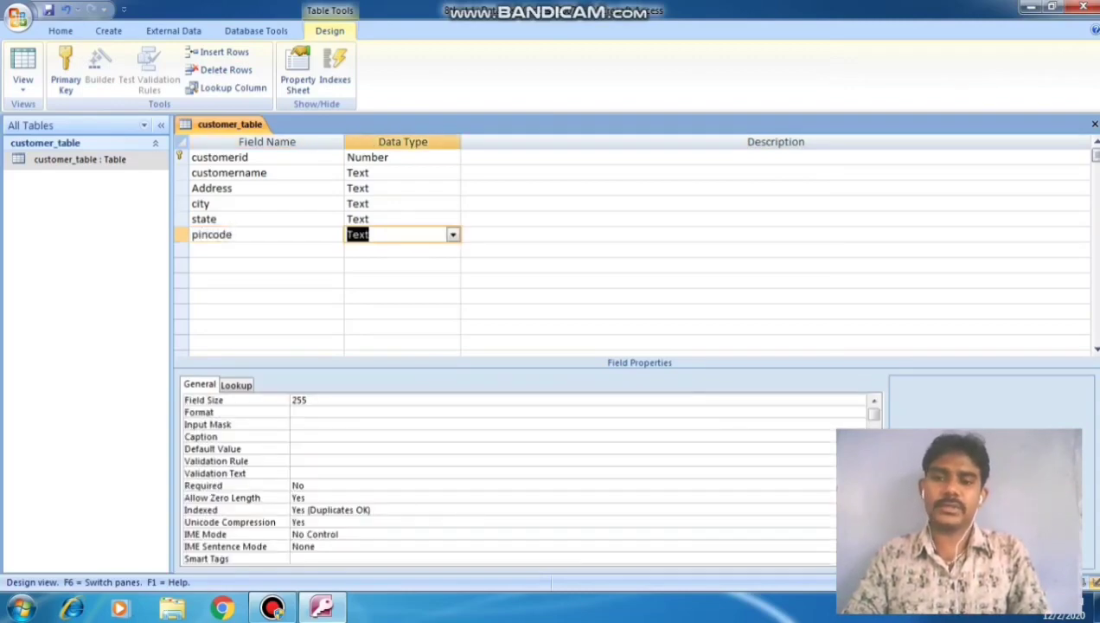
key("alt+Down")
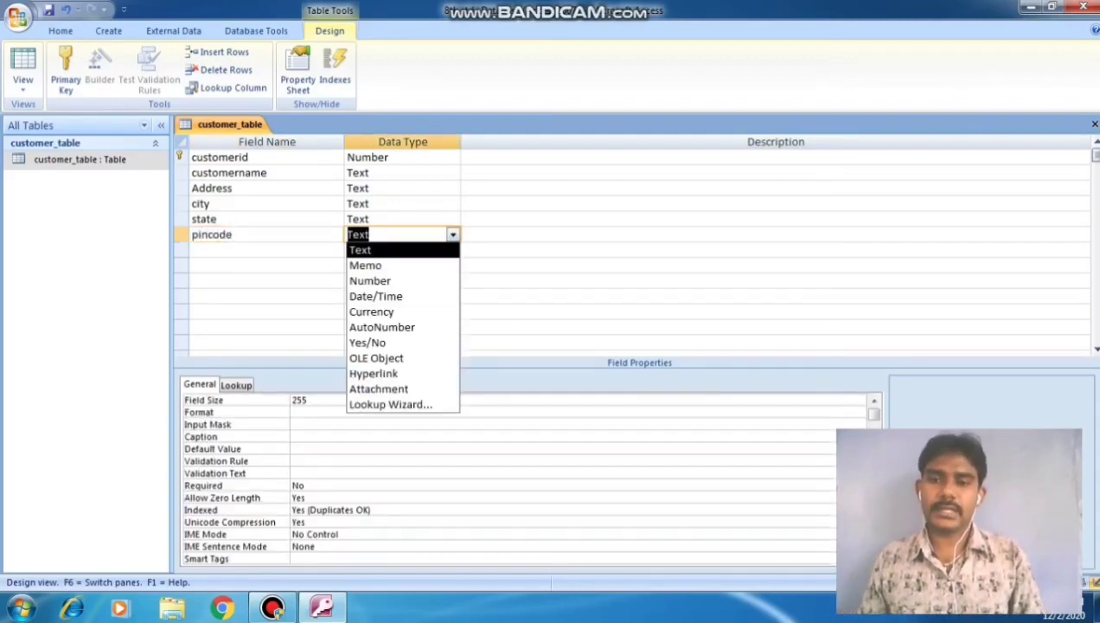
key("Down")
key("Down")
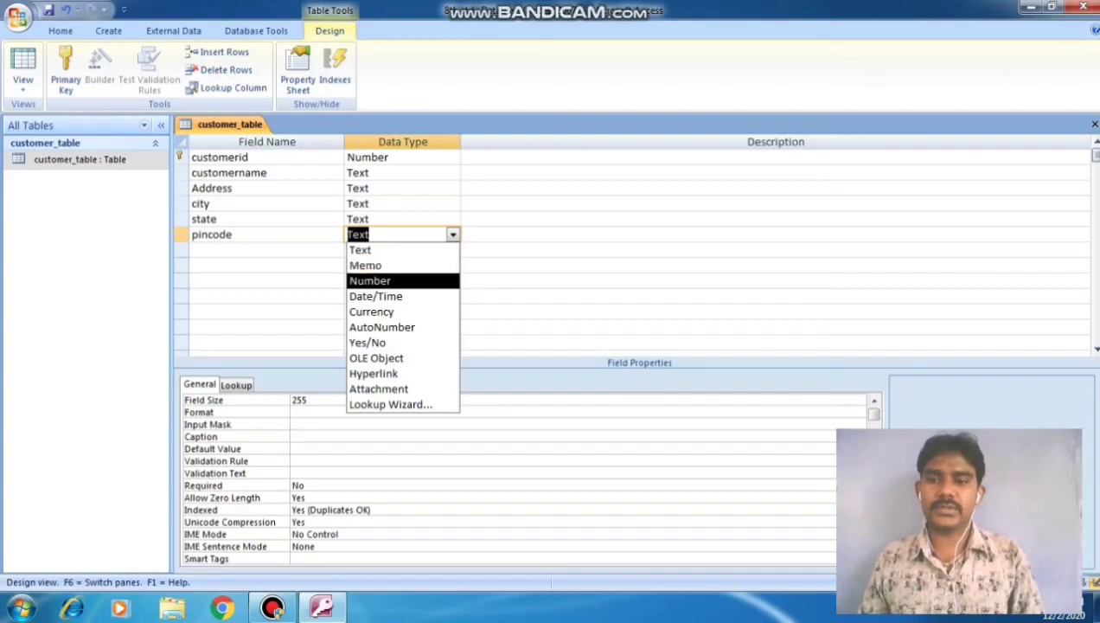
key("Return")
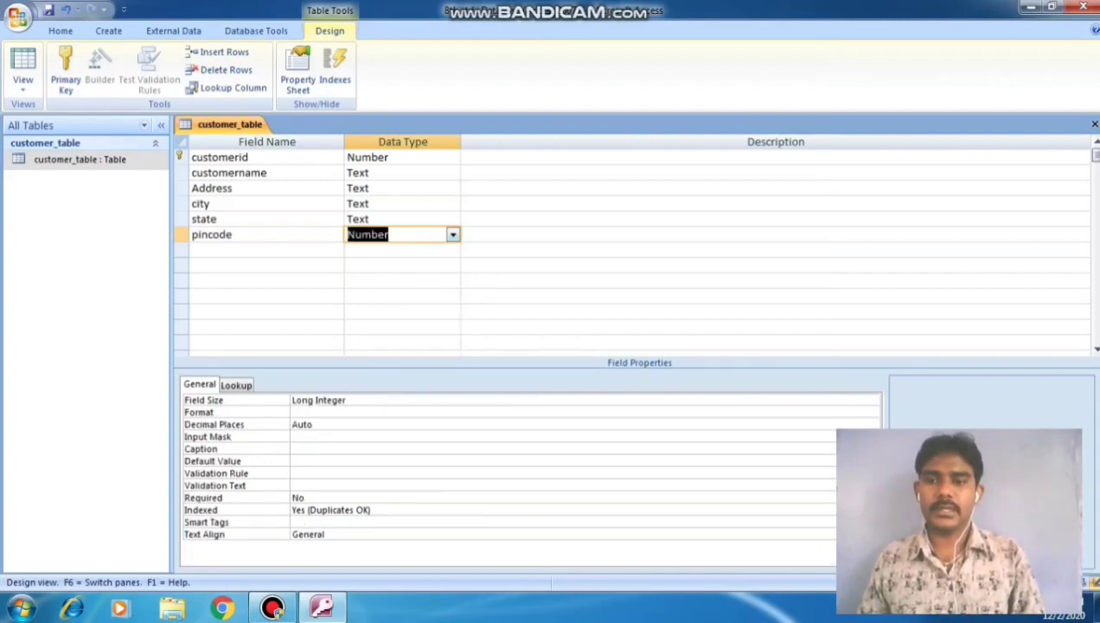
left_click(388, 234)
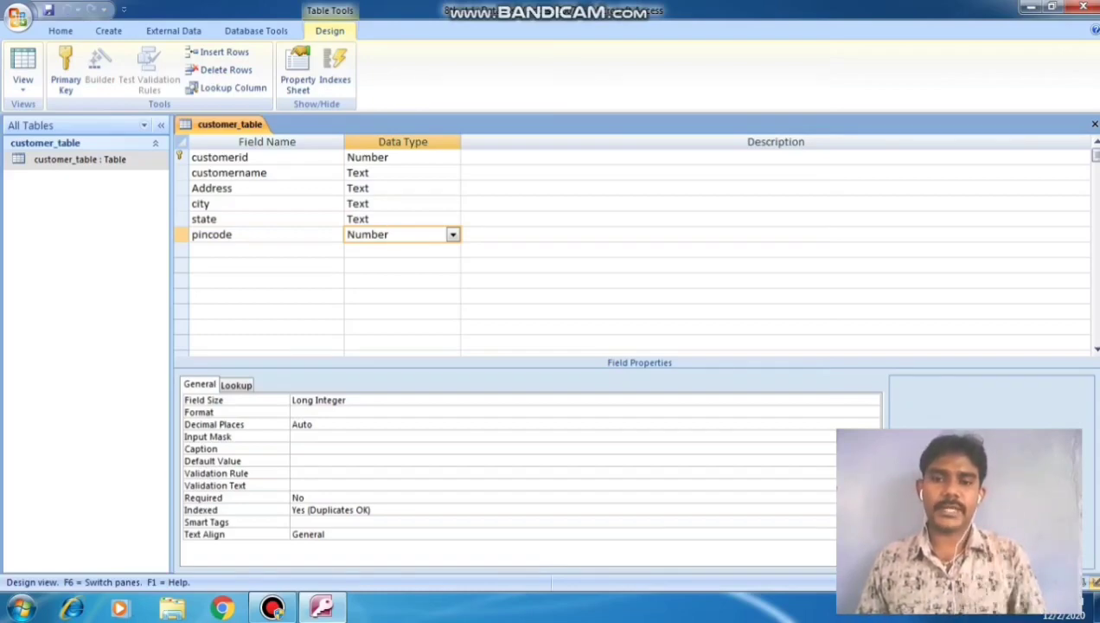
Enter "cusid is used maintain in particulars" as the description of the customerid field
left_click(519, 156)
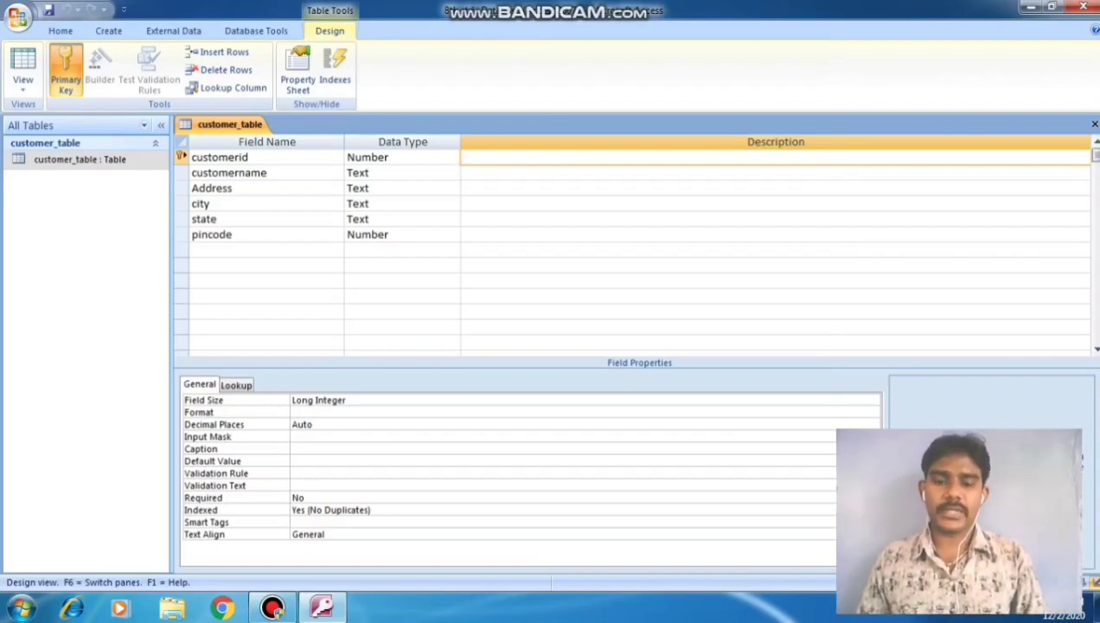
type("v")
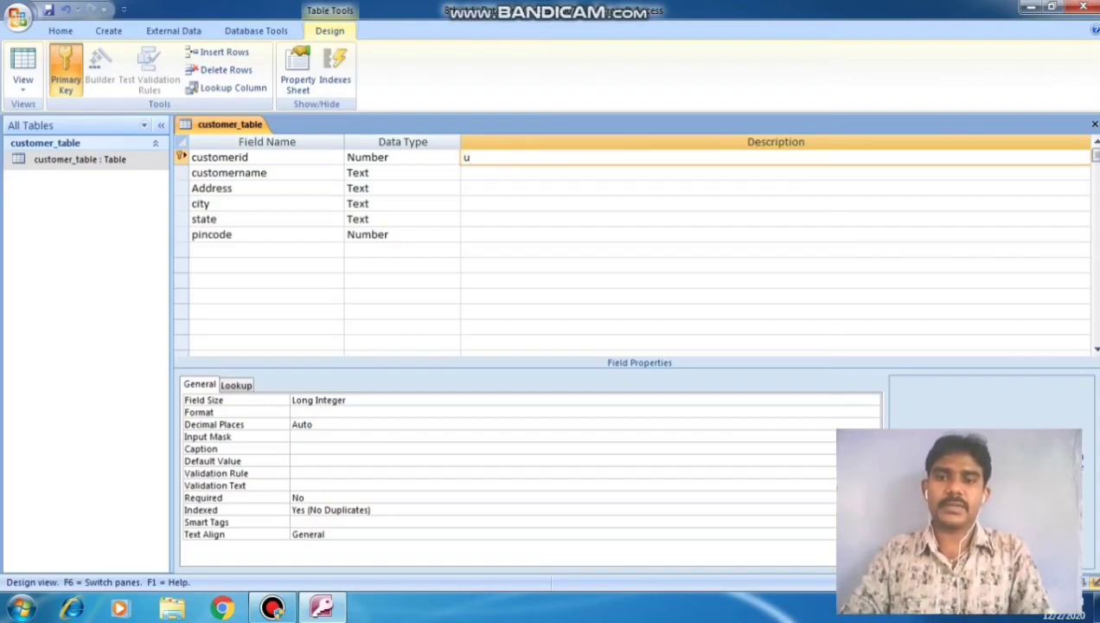
key("BackSpace")
type("cudi")
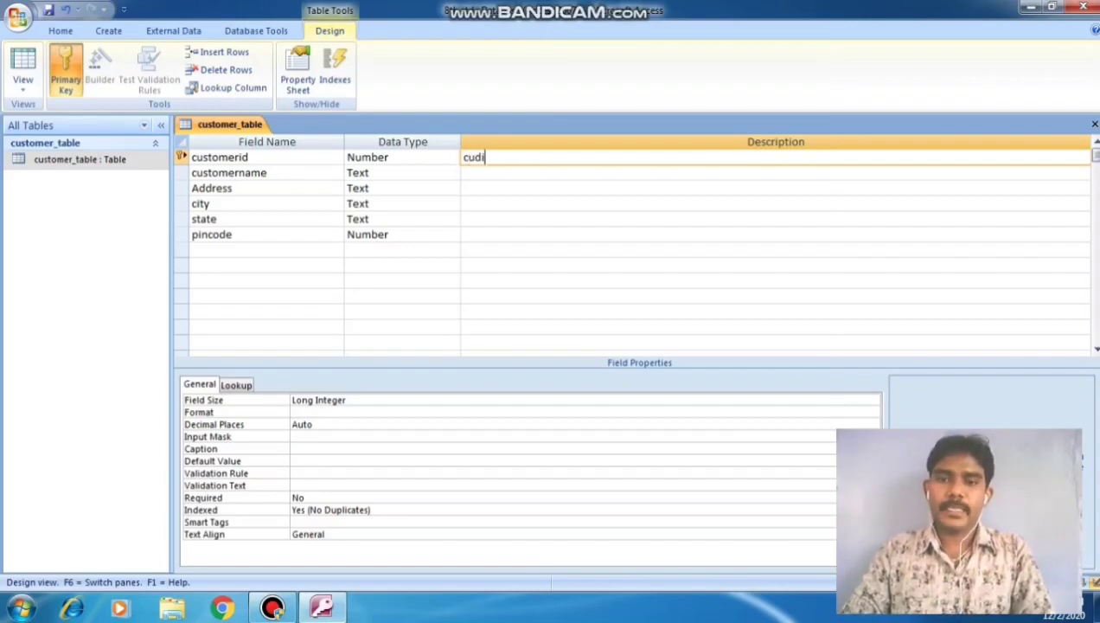
key("BackSpace")
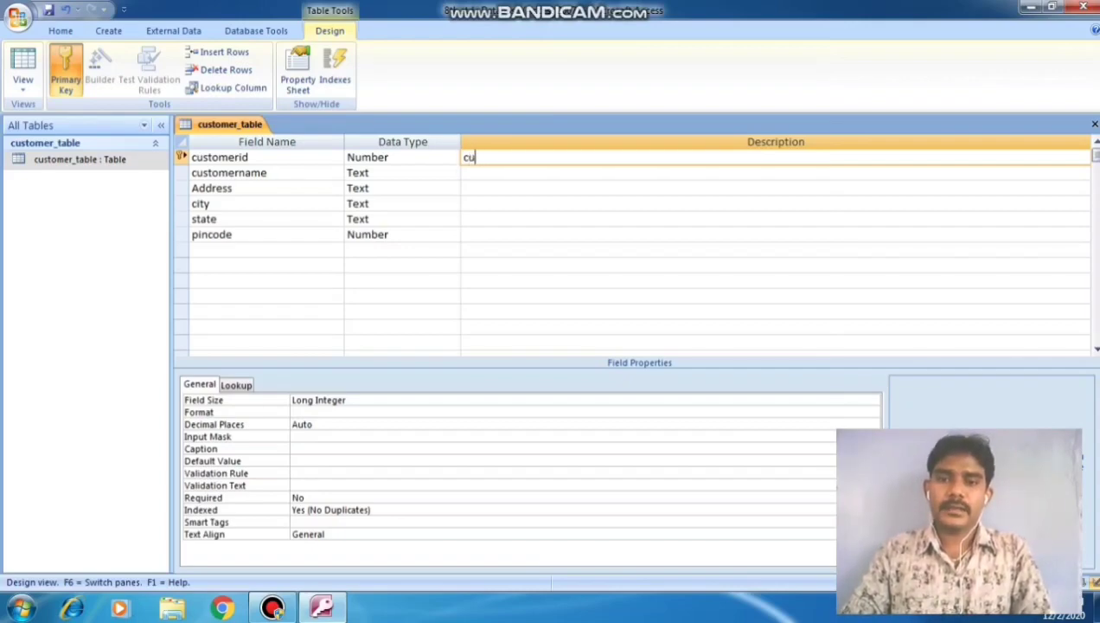
type("sid ")
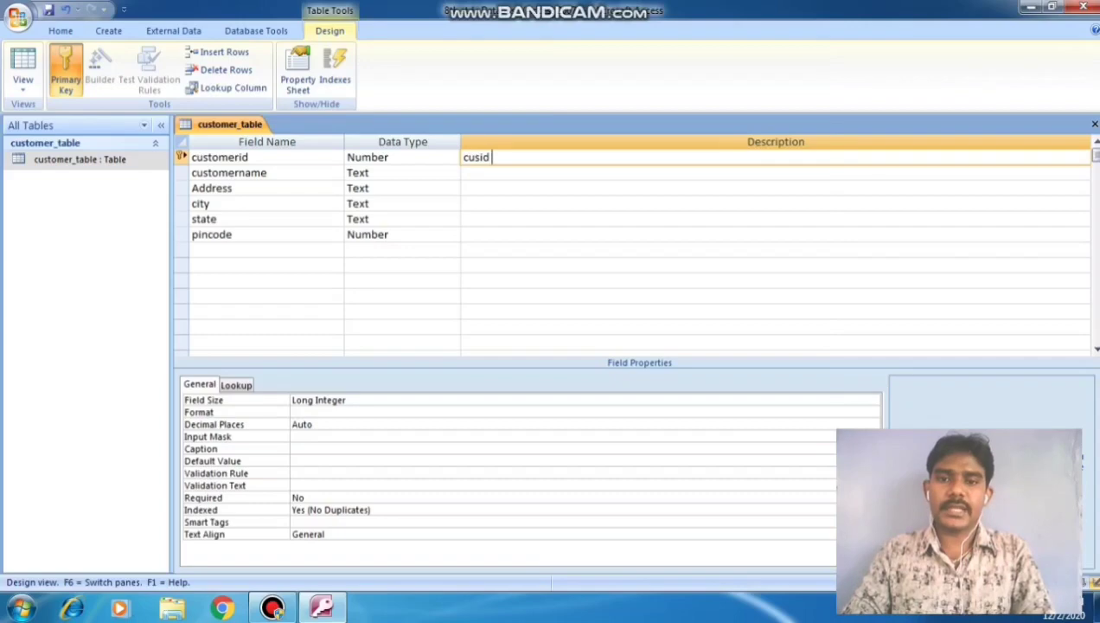
type("is used")
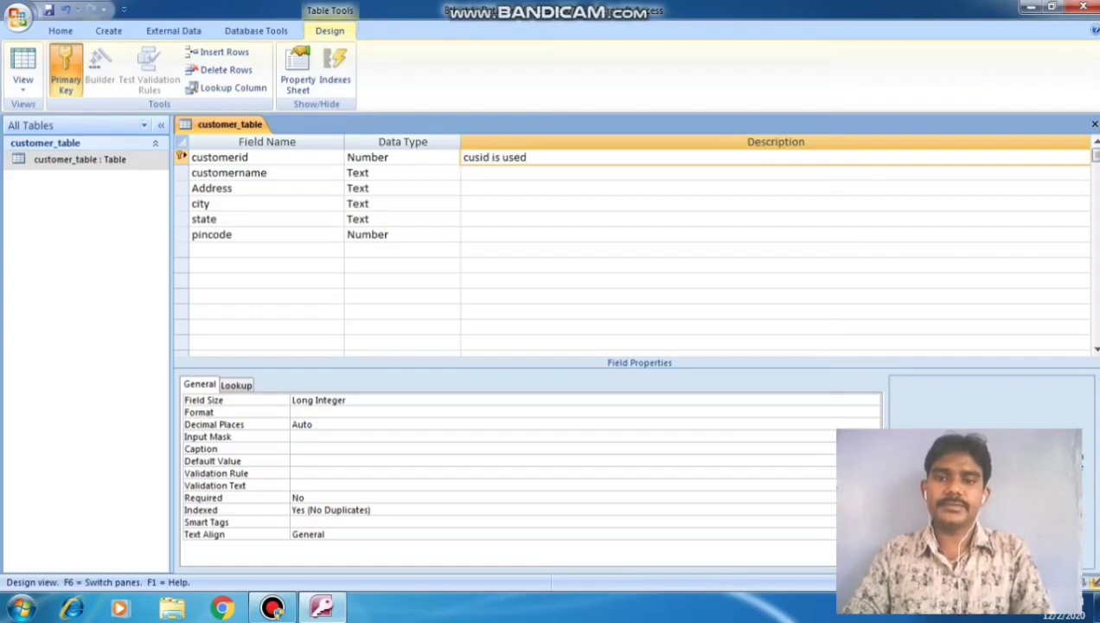
type(" maintian")
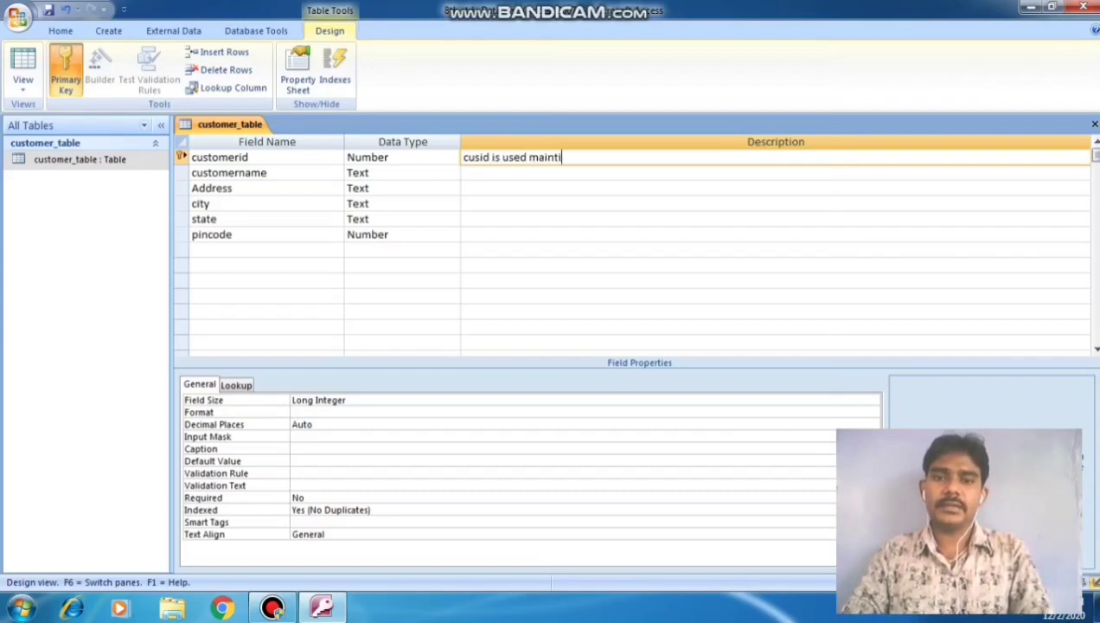
key("BackSpace")
key("BackSpace")
key("BackSpace")
key("BackSpace")
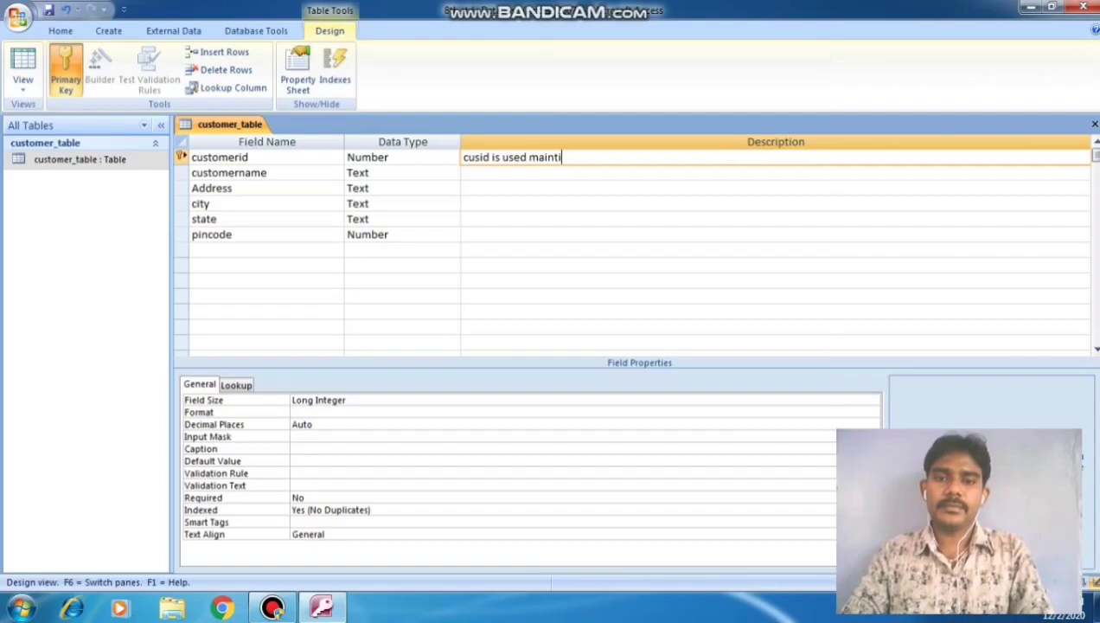
type("ain in partiu")
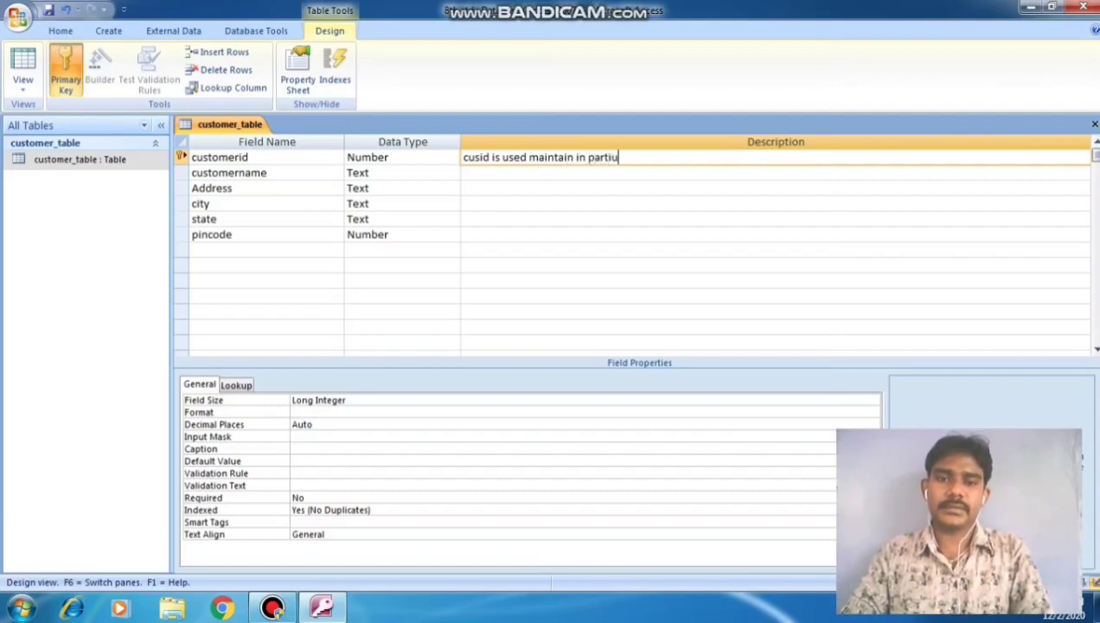
key("BackSpace")
type("culars")
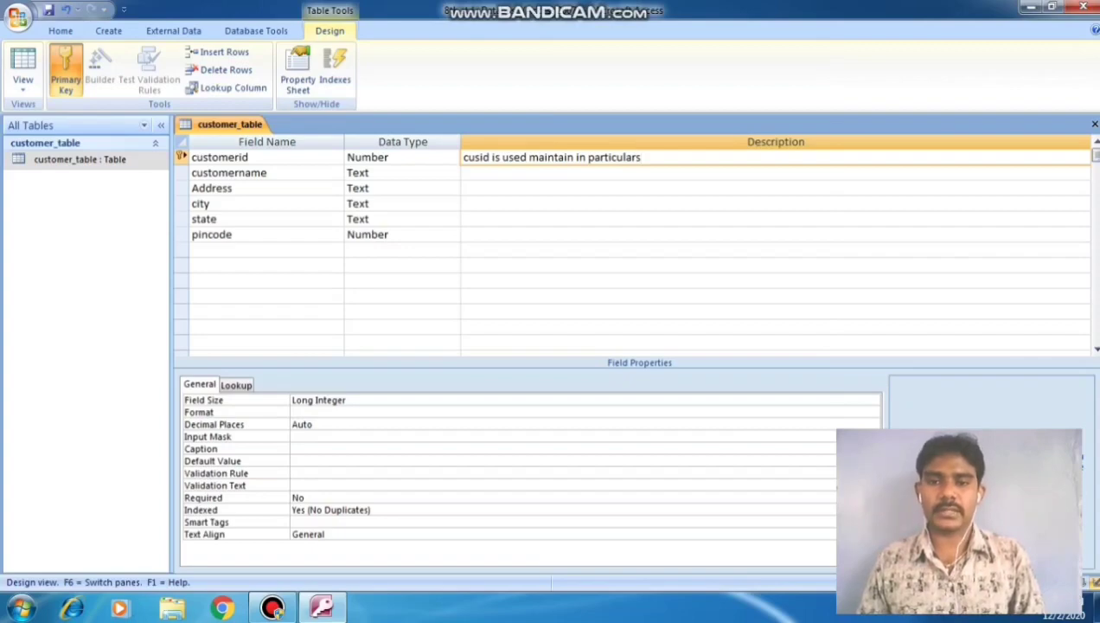
left_click(402, 234)
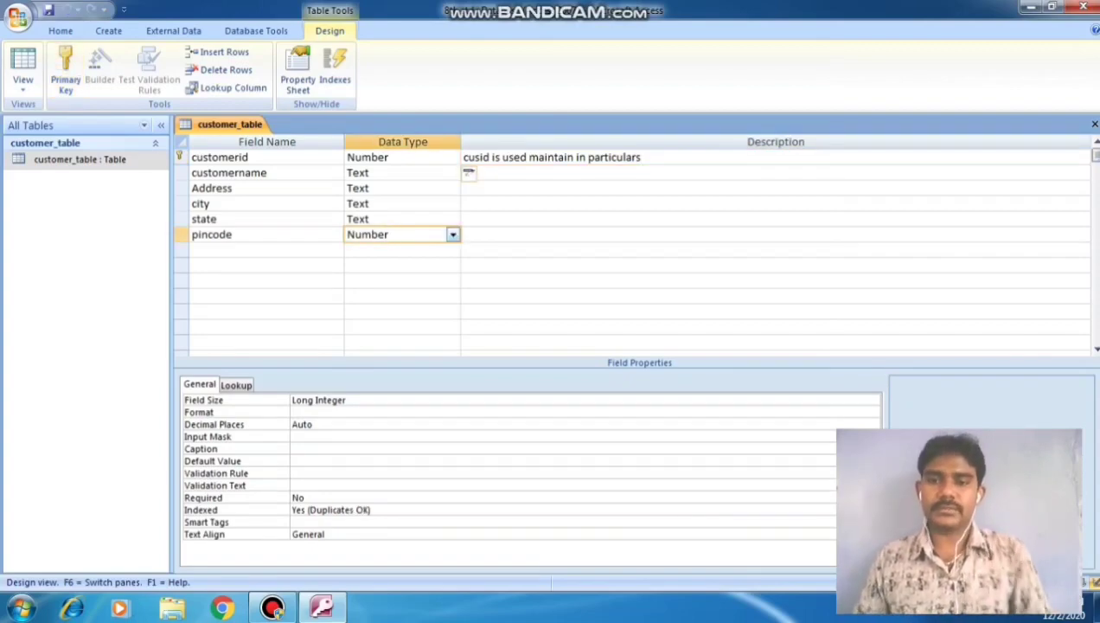
left_click(380, 187)
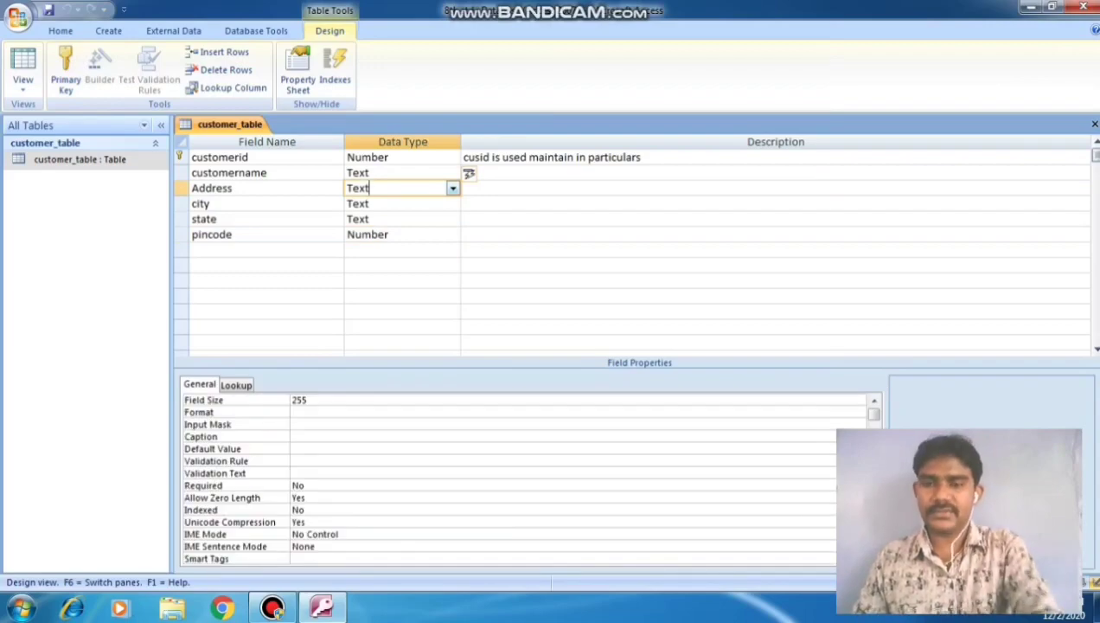
left_click(272, 608)
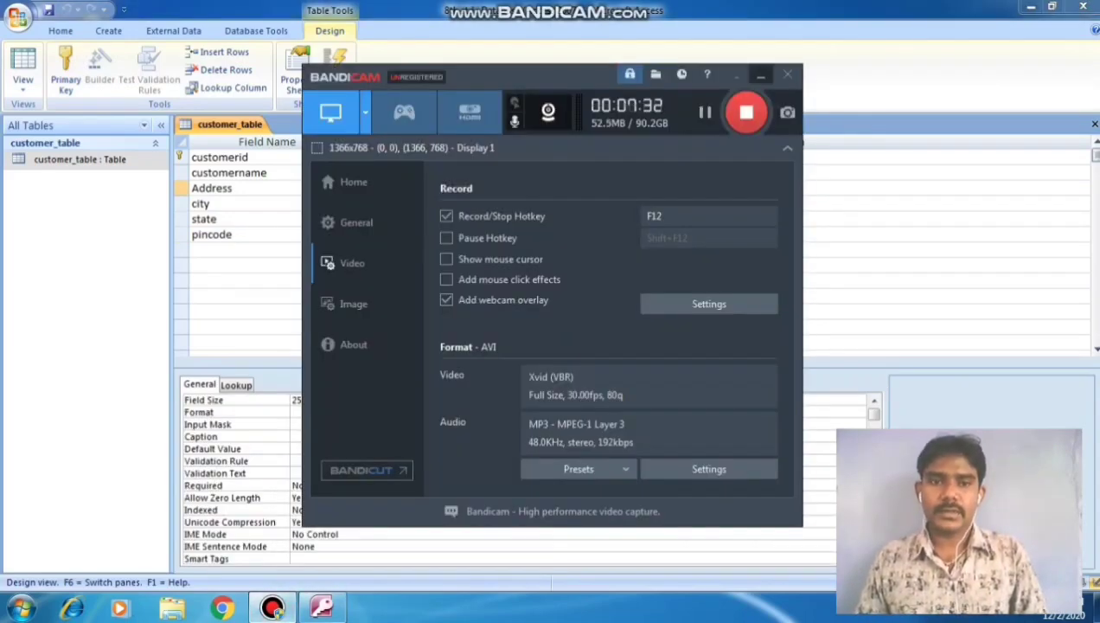
left_click(760, 75)
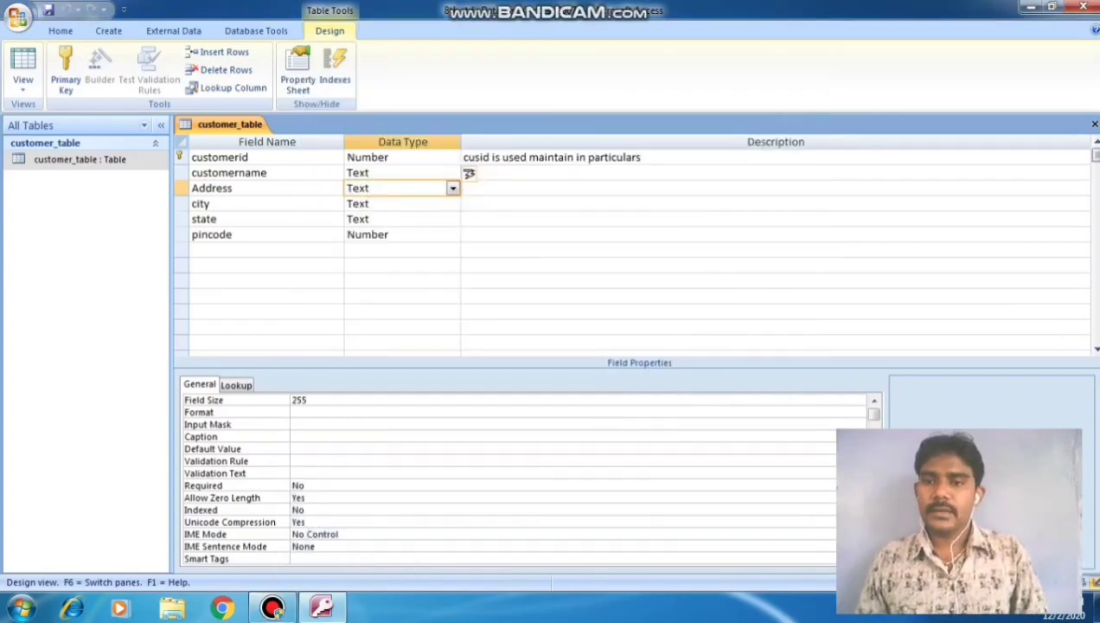
Switch customer_table from its design to Datasheet View for entering records
left_click(80, 159)
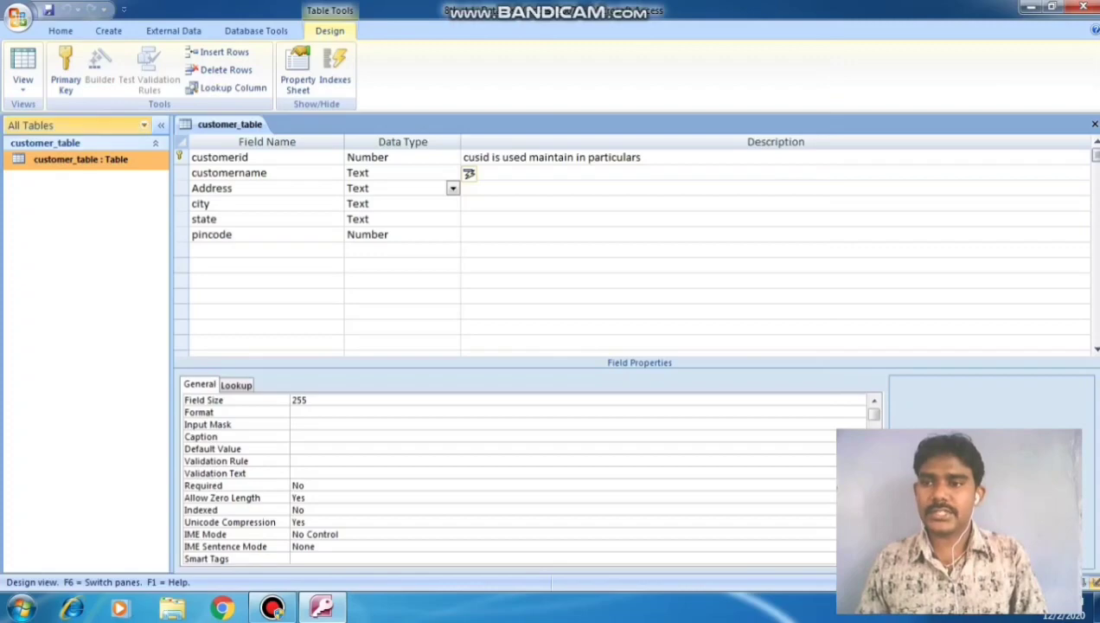
left_click(22, 84)
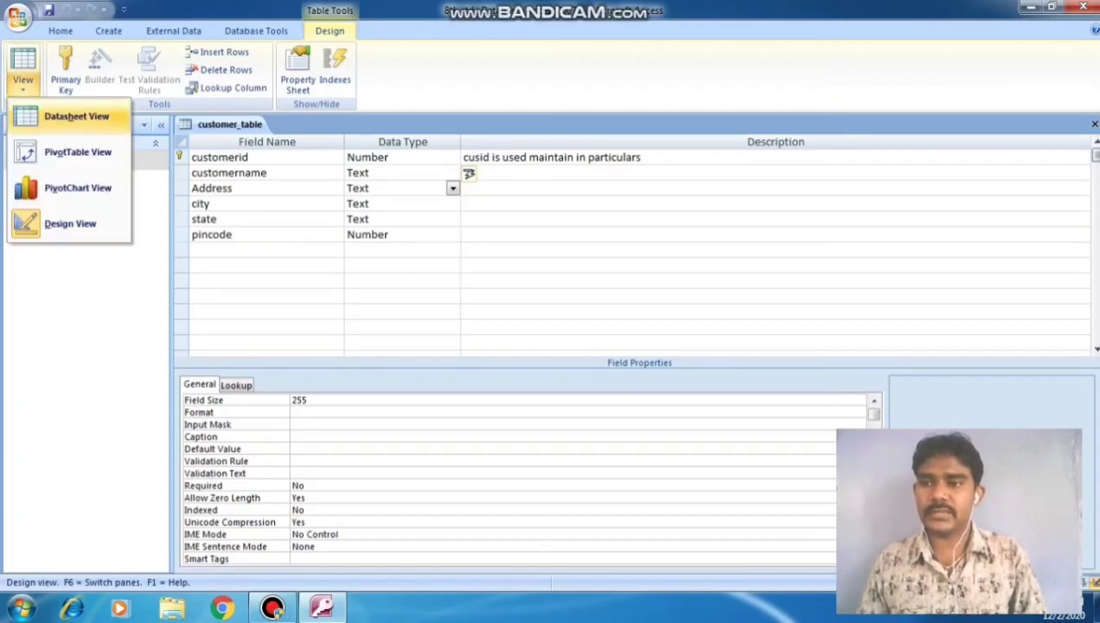
left_click(76, 115)
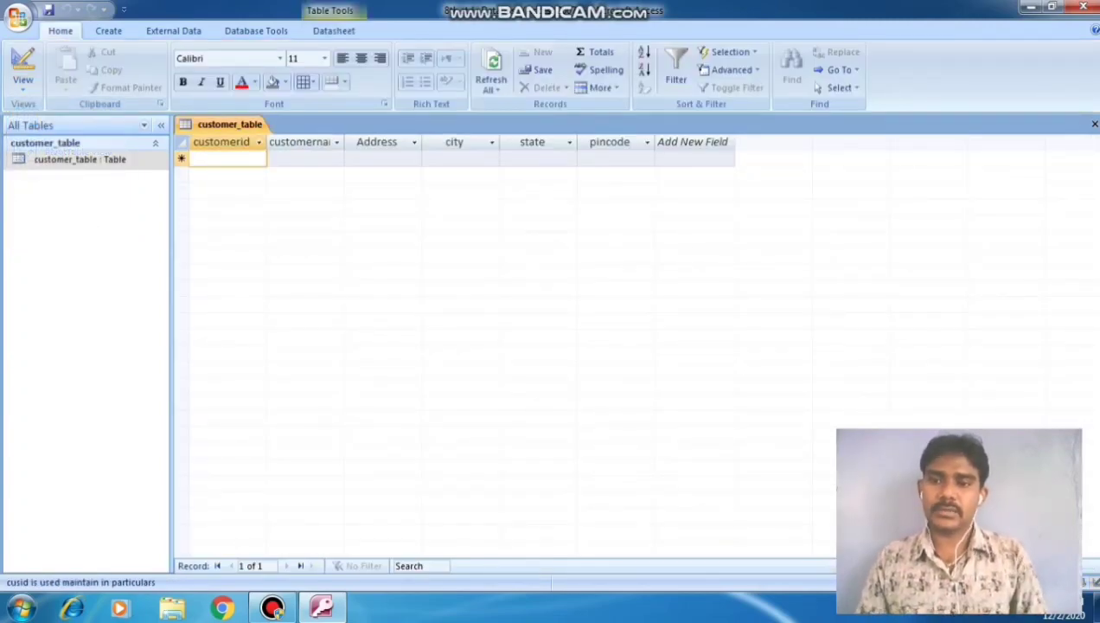
Enter the customer's ID and name in the first record of customer_table
type("1001")
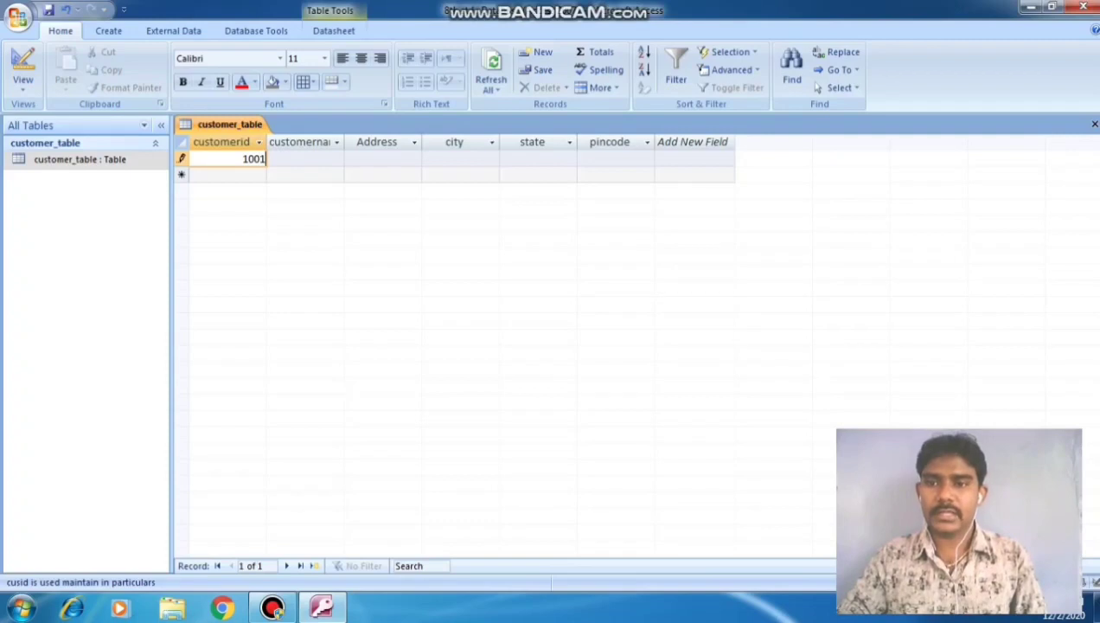
left_click(305, 158)
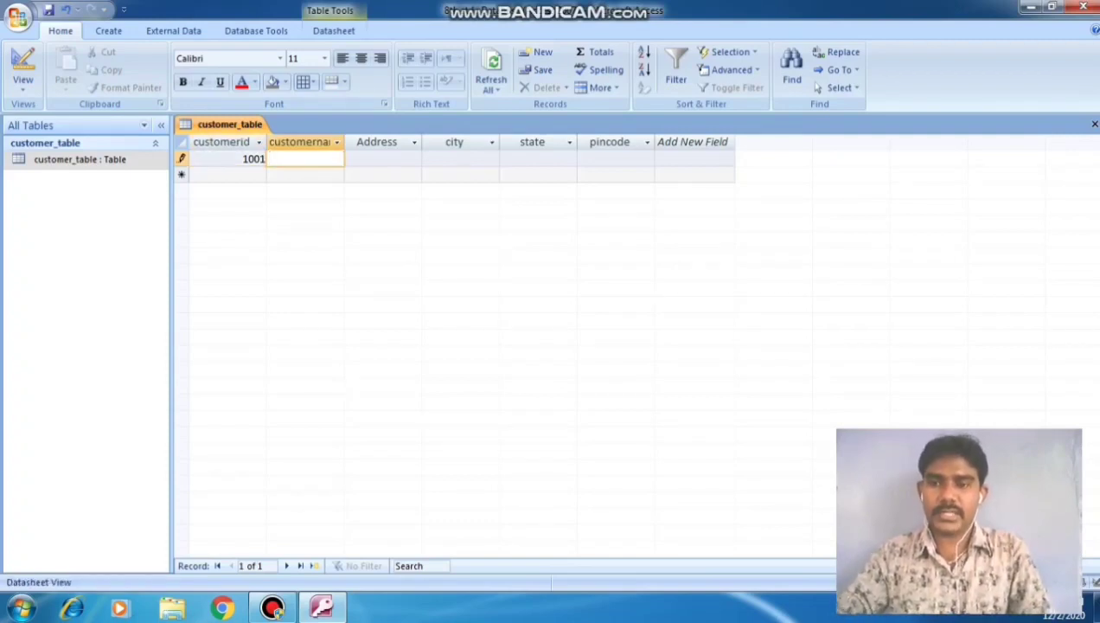
type("arun")
key("Tab")
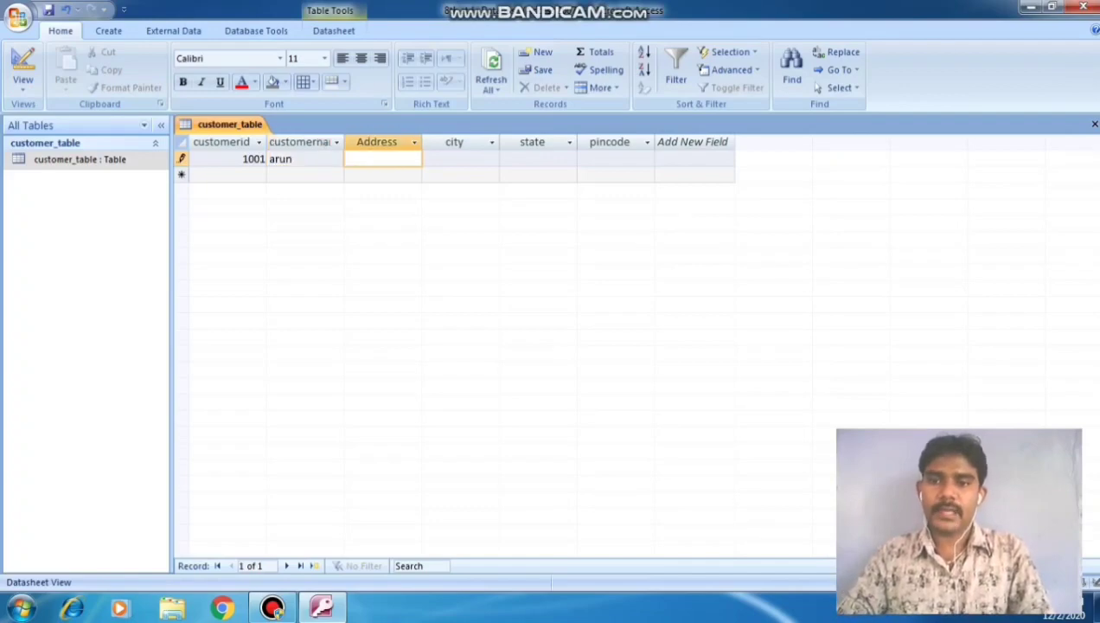
Fill in the customer's address and city in the first record
type("t")
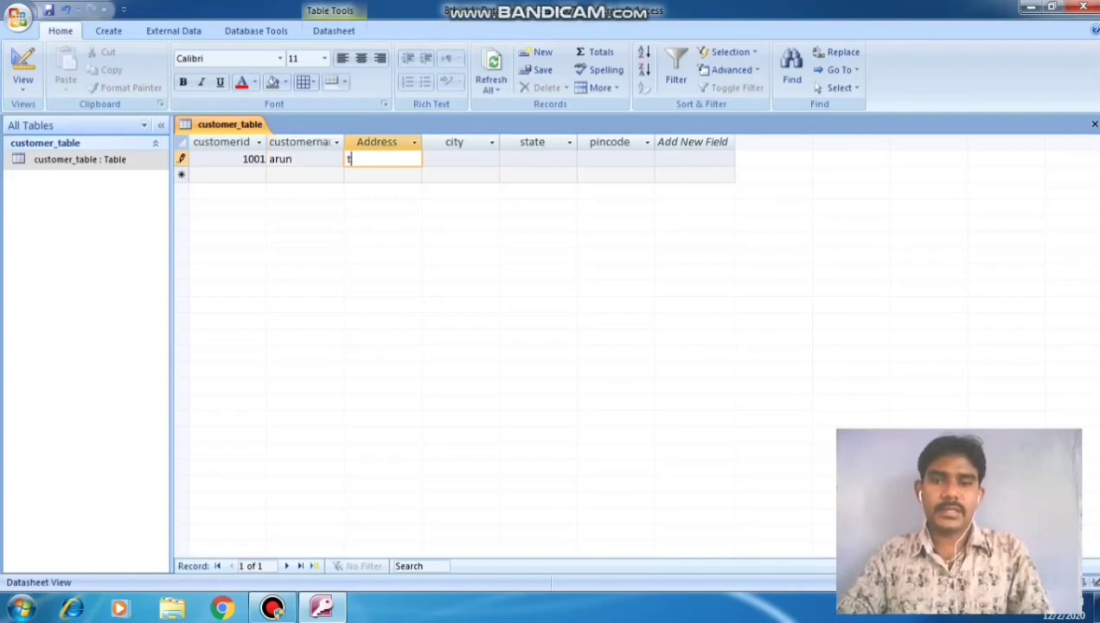
type("vmalai")
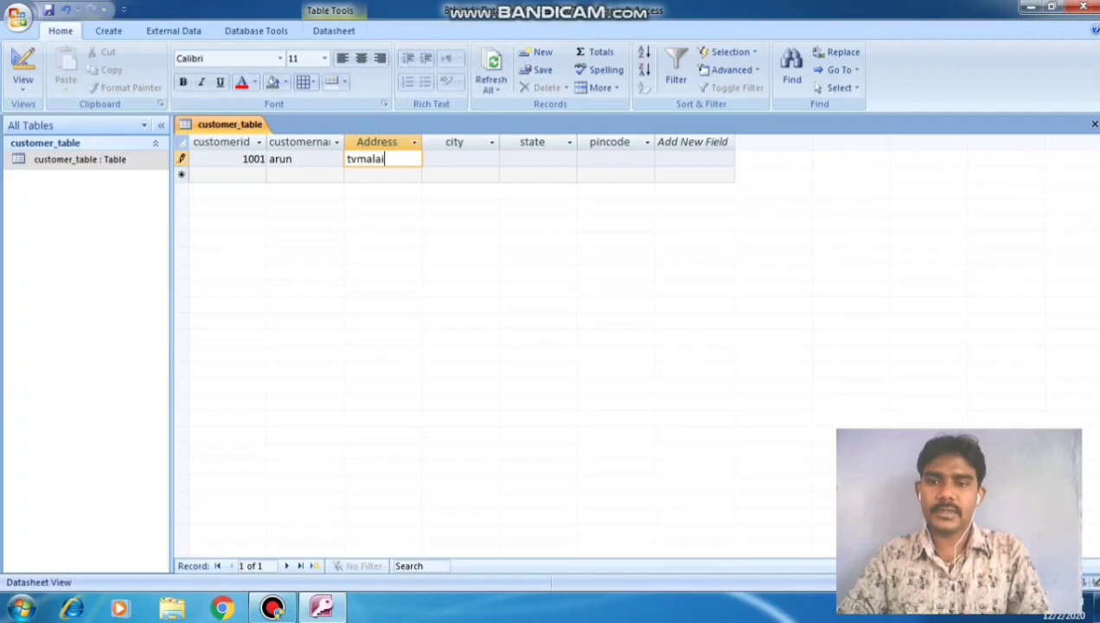
key("Tab")
type("tvama")
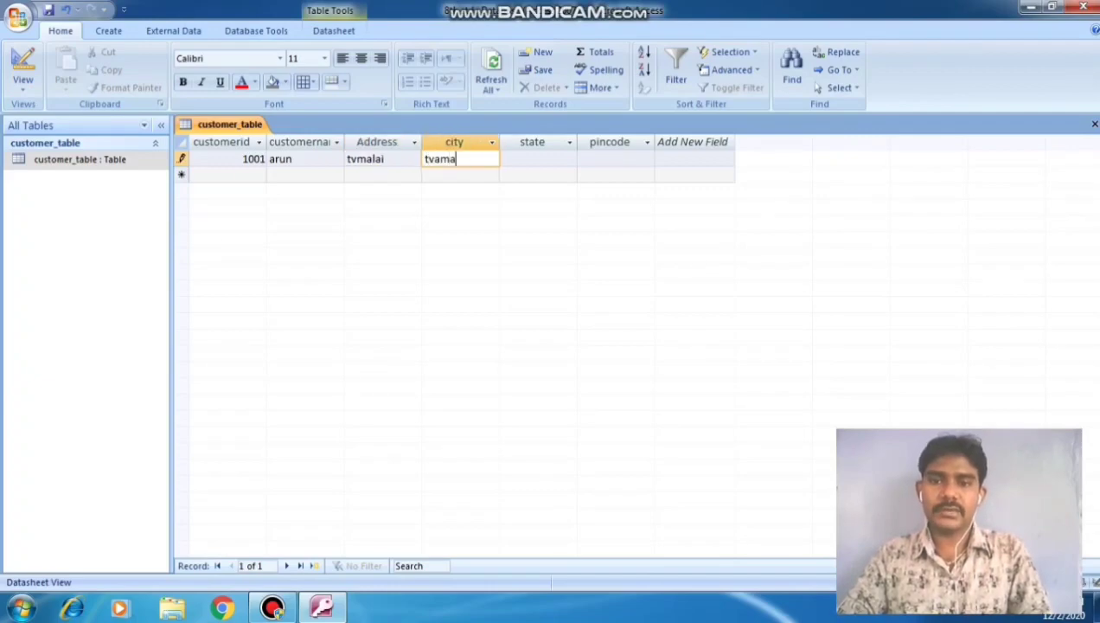
key("BackSpace")
key("BackSpace")
key("BackSpace")
type("malai")
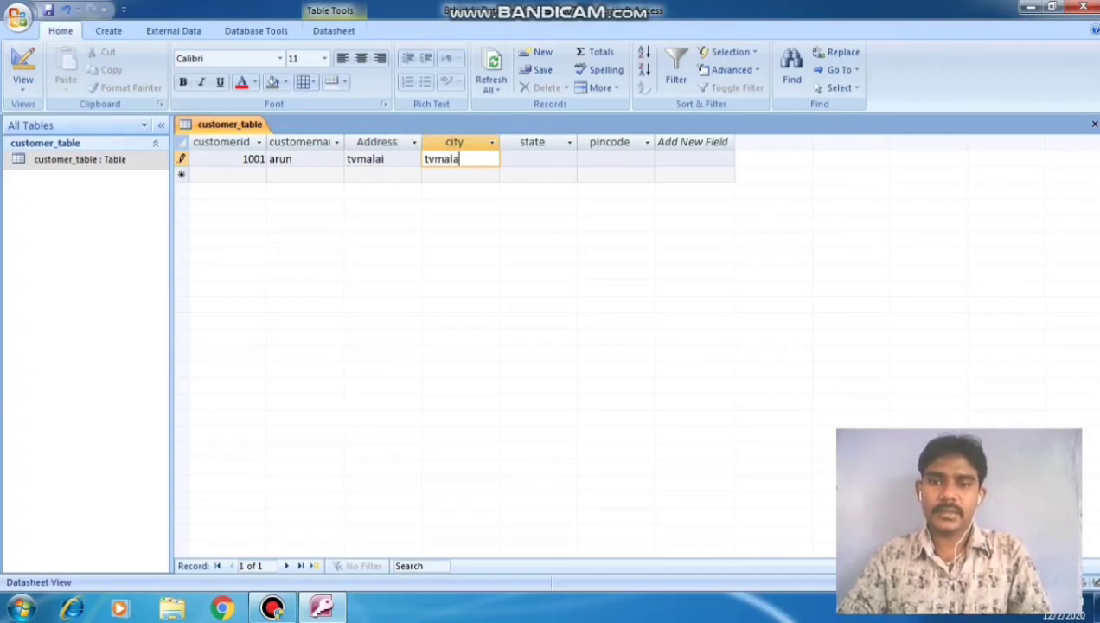
key("Tab")
Fill in the customer's state and postal code in the first record
type("t")
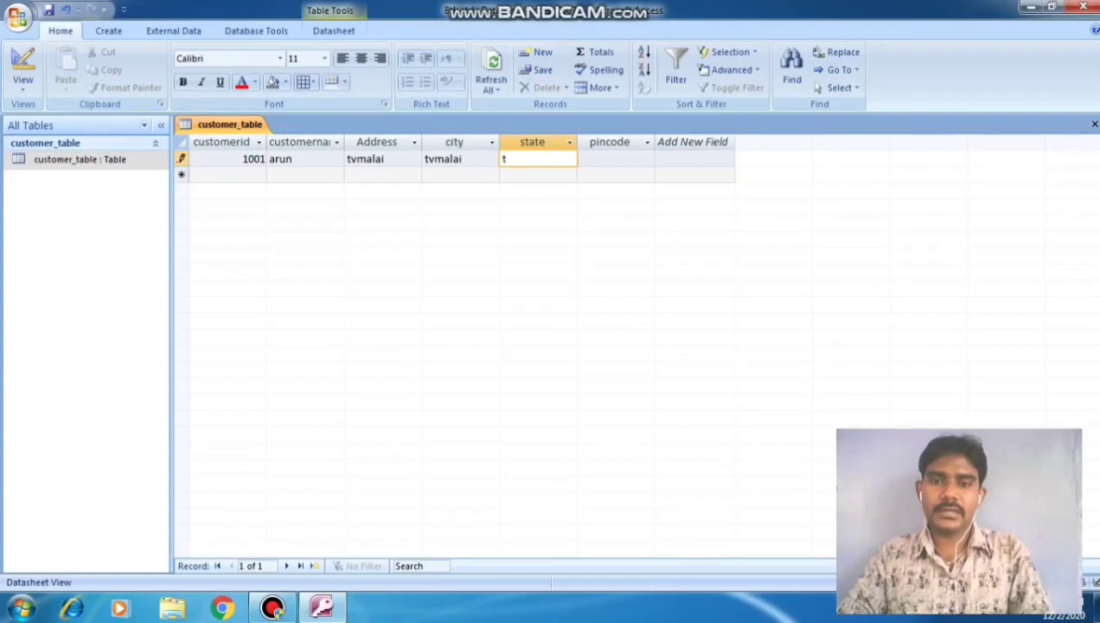
type("amilnadu")
key("Tab")
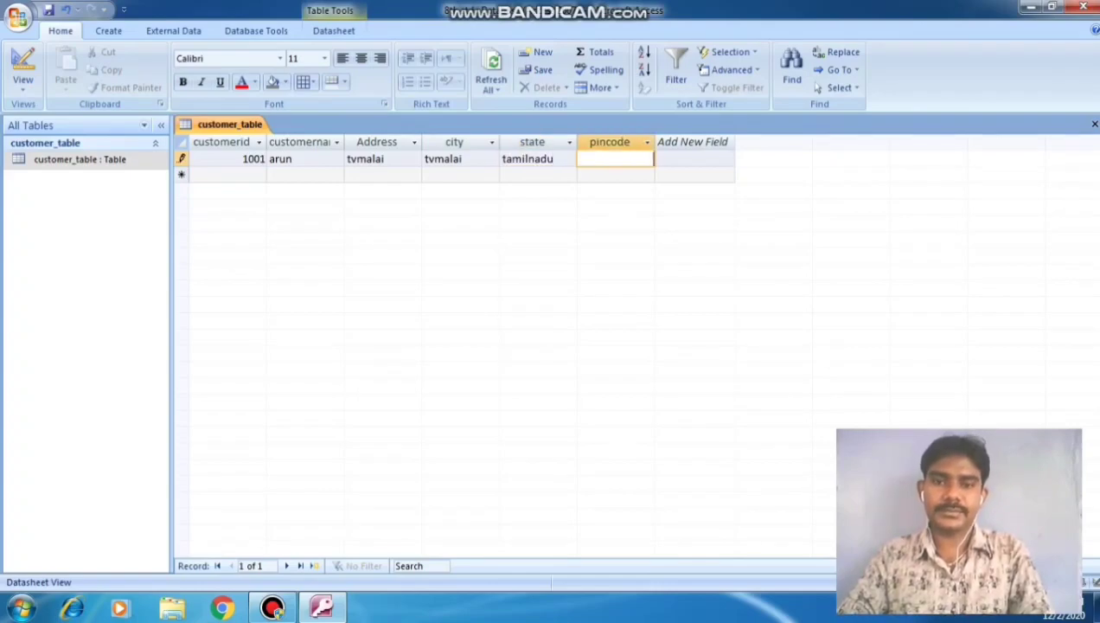
type("606")
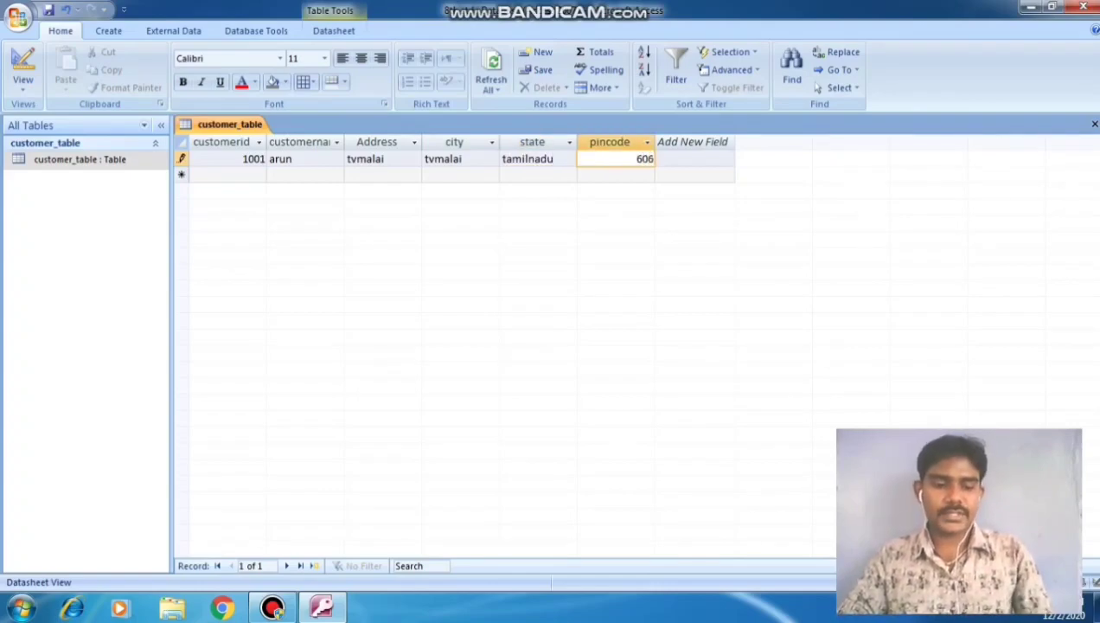
type("601")
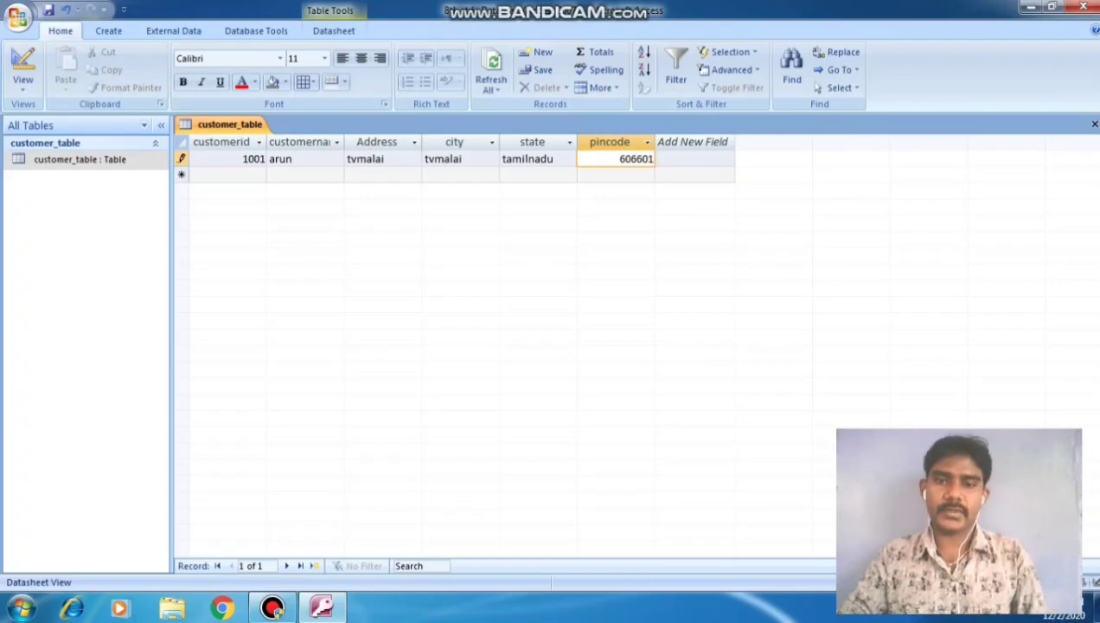
Start a second record in customer_table with the next customer's ID and name
key("Tab")
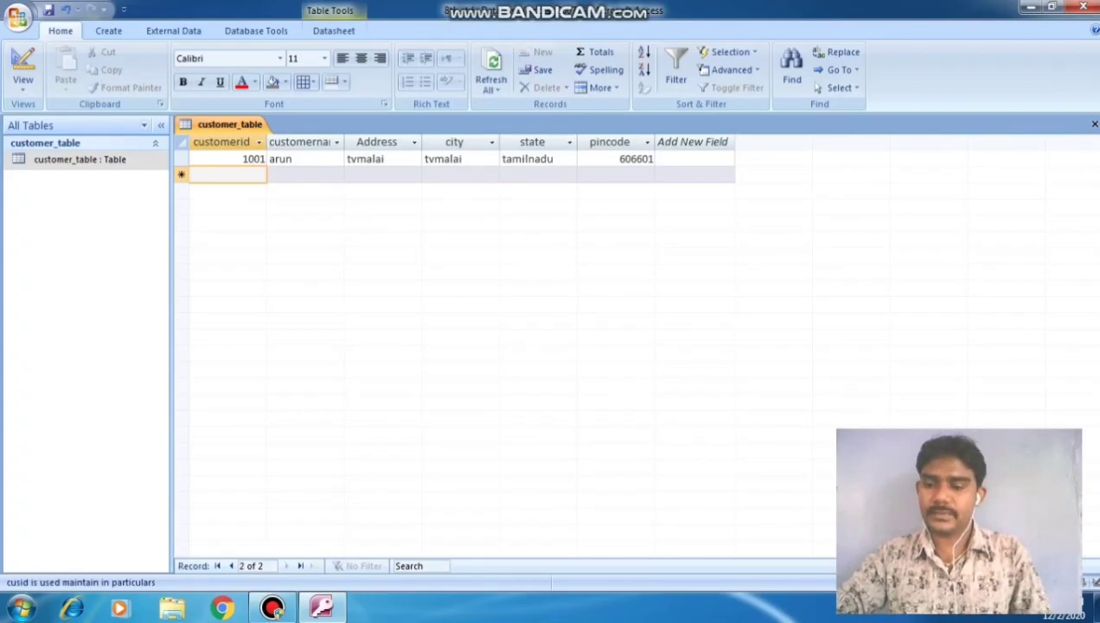
type("1002")
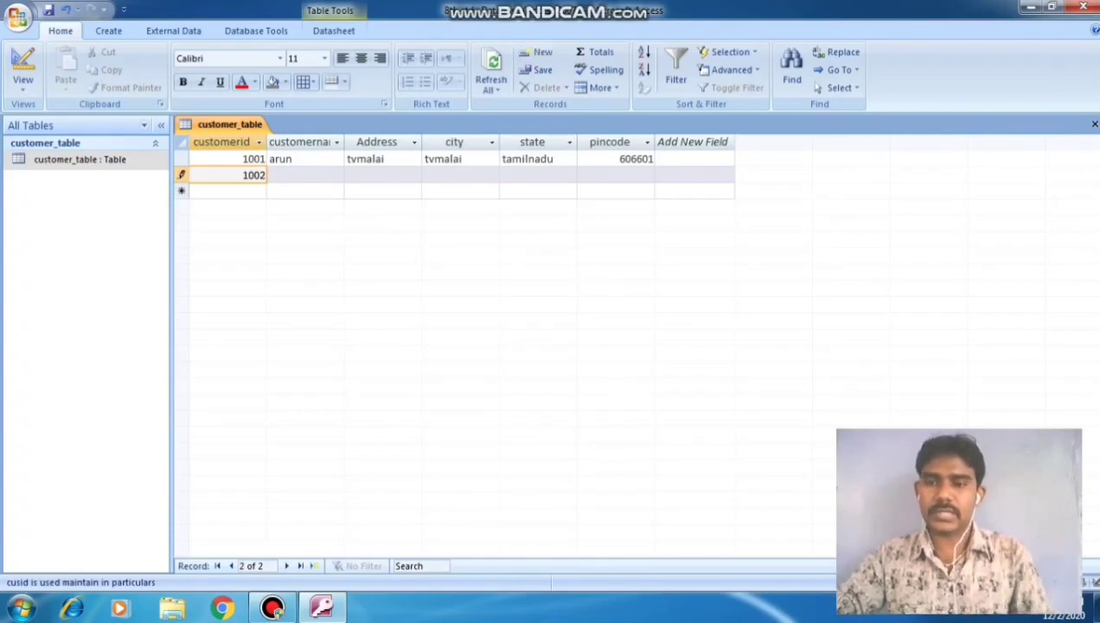
key("Tab")
type("harish")
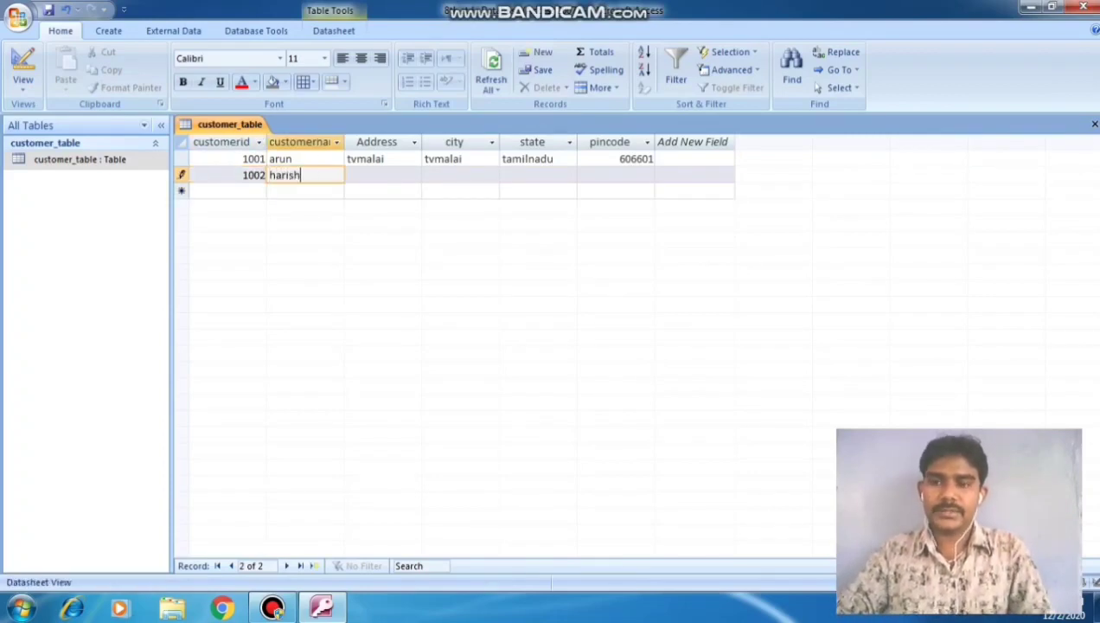
Fill in the customer's address and city in the second record of customer_table
key("Tab")
type("avalup")
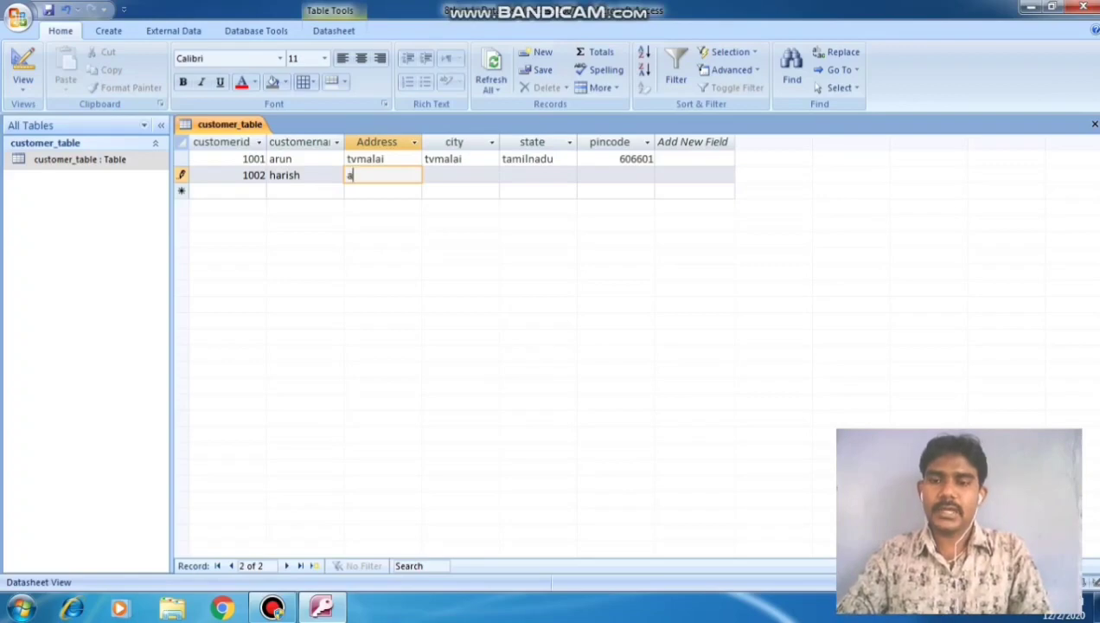
type("pet")
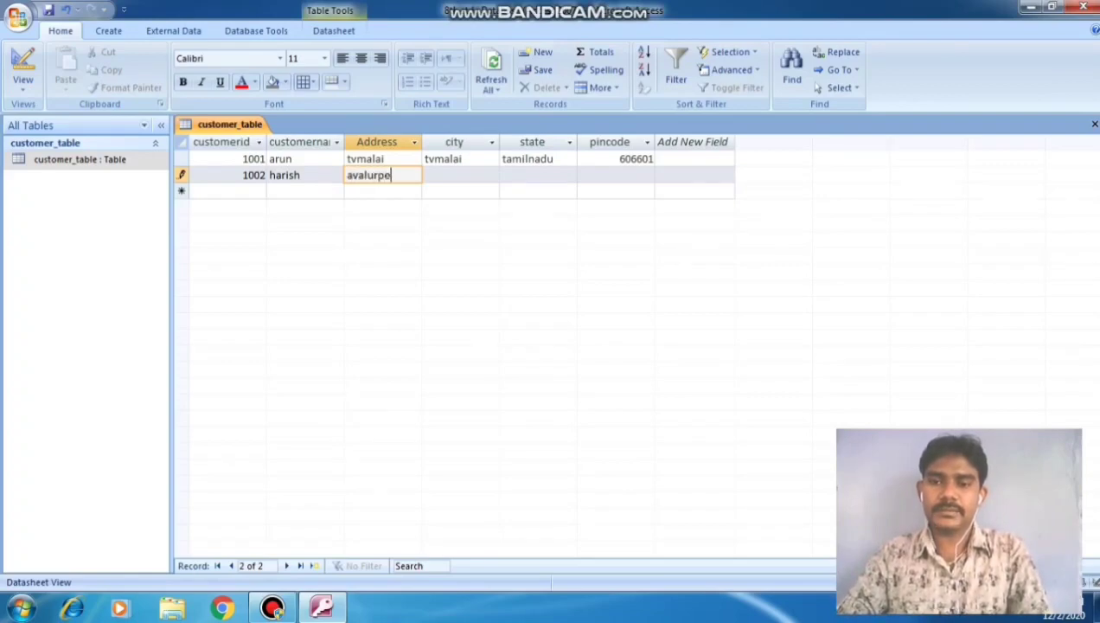
key("Tab")
type("tvmalai")
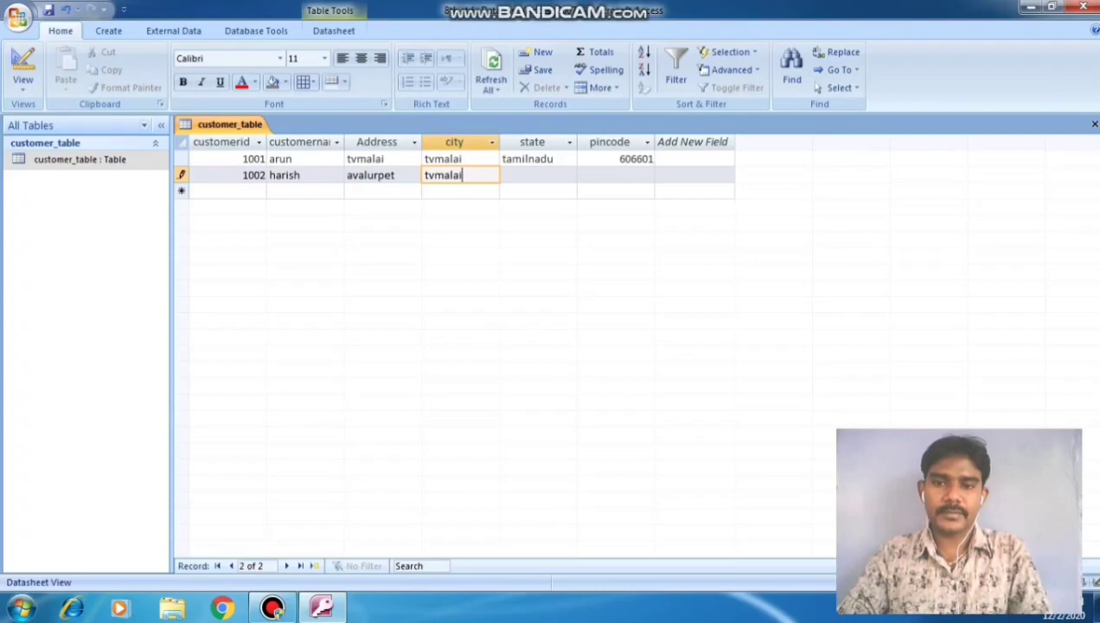
Complete the second record of customer_table with the customer's state and postal code
key("Tab")
type("tamilnadu")
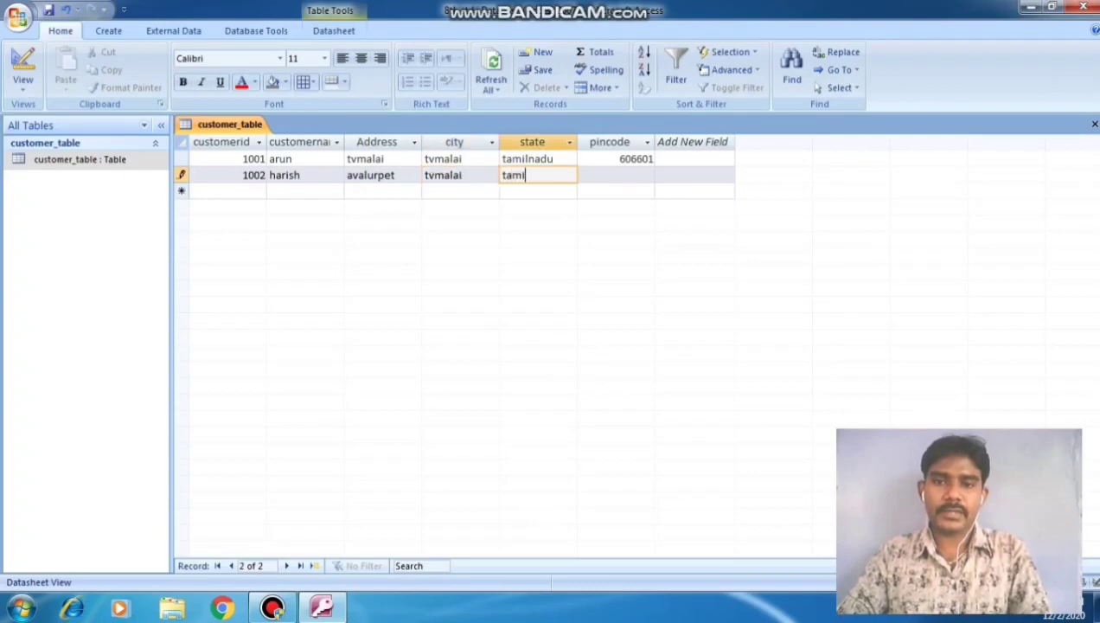
key("Tab")
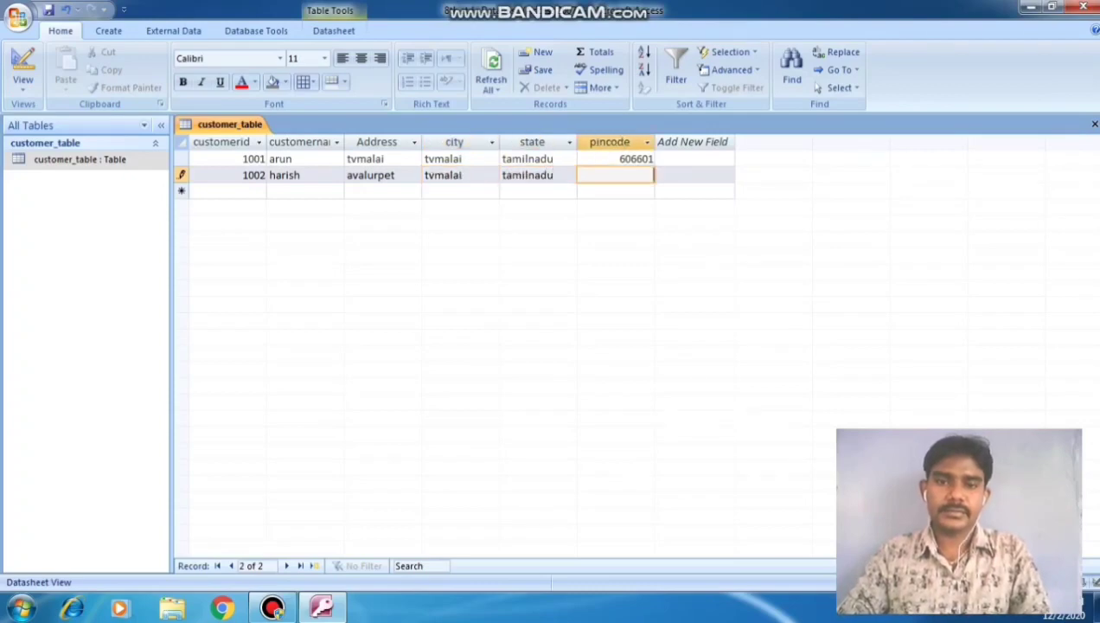
type("606621")
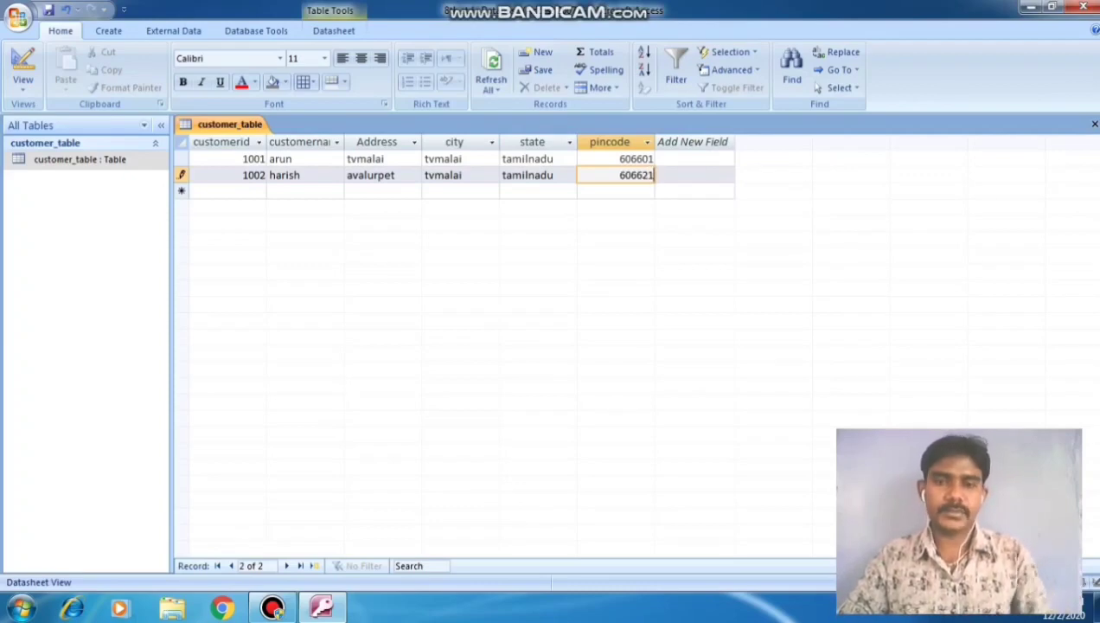
key("Tab")
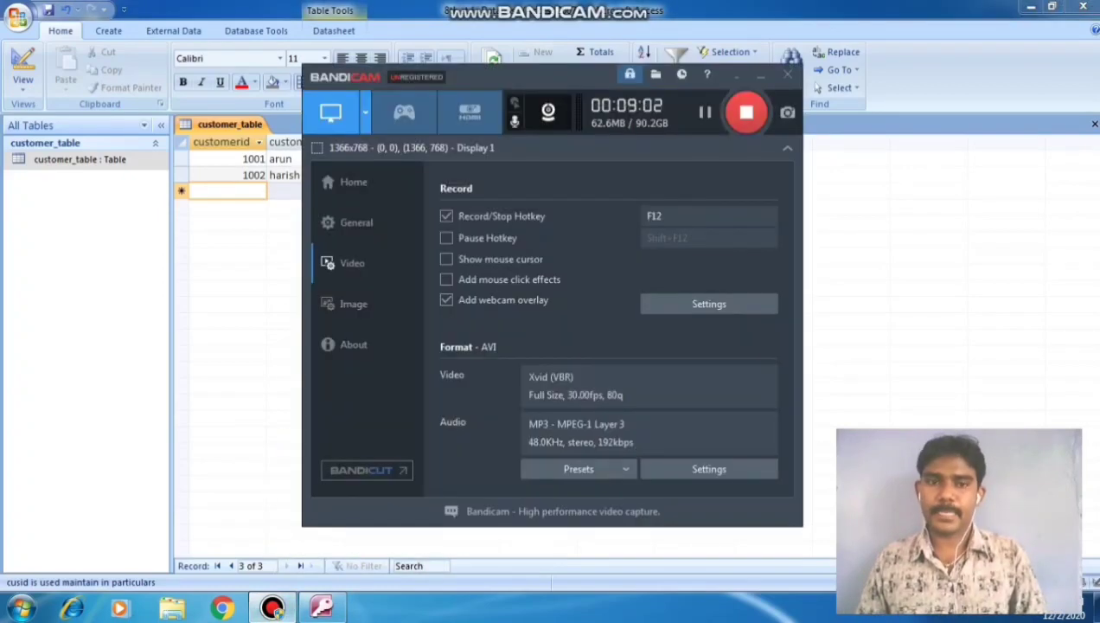
left_click(746, 112)
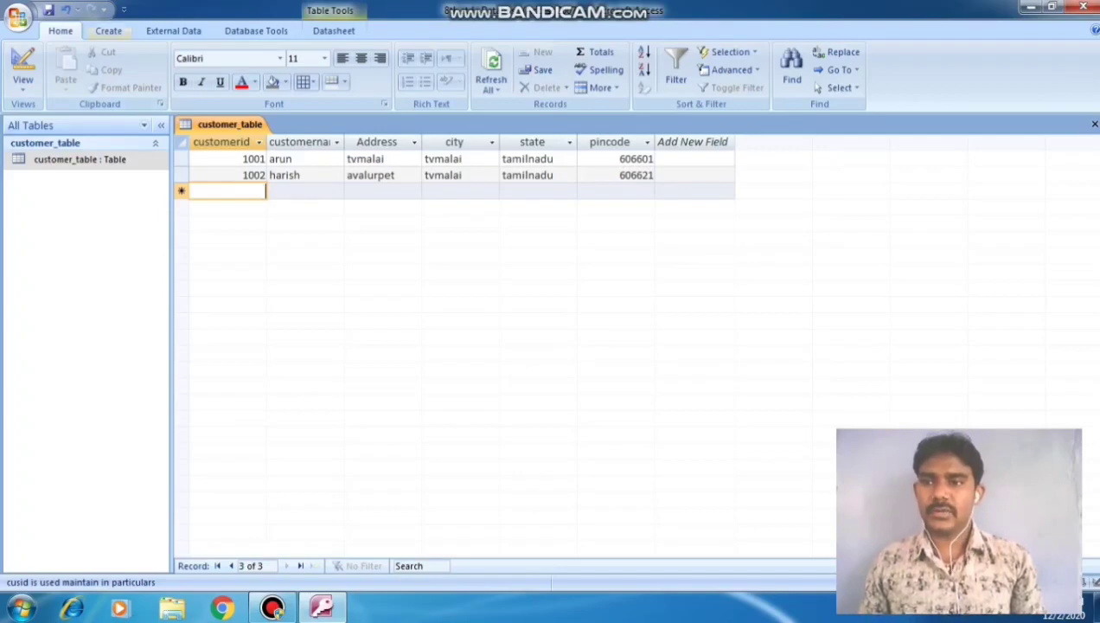
Create a new blank table in the database alongside customer_table and select it
left_click(108, 31)
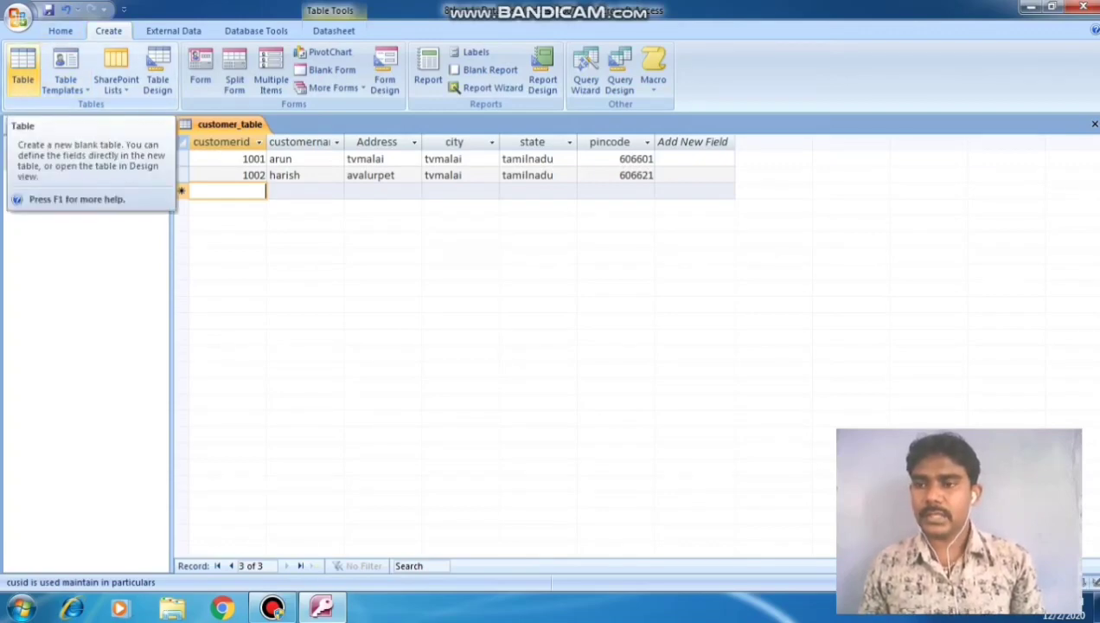
left_click(22, 69)
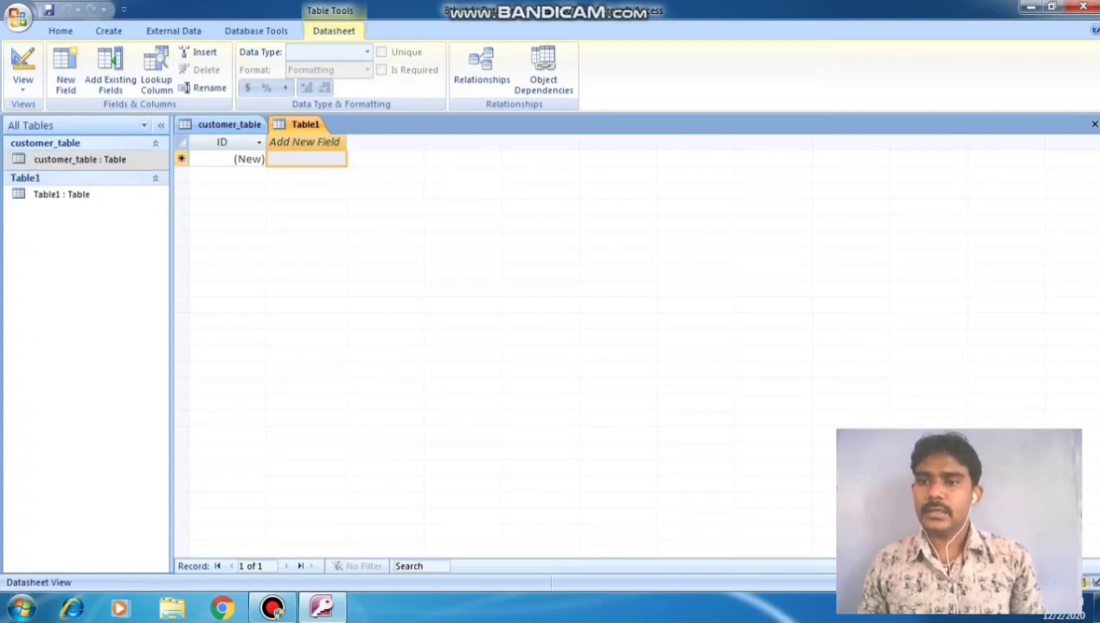
left_click(104, 193)
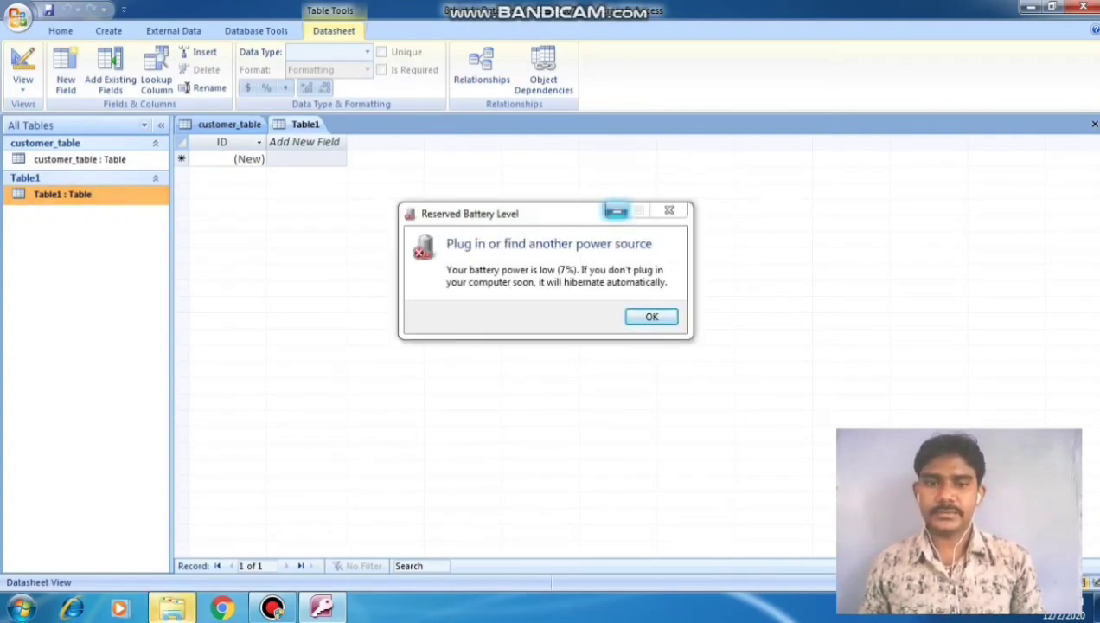
Dismiss the battery notice and switch the new table to Design View, saving it under the name account_table
left_click(616, 210)
left_click(22, 85)
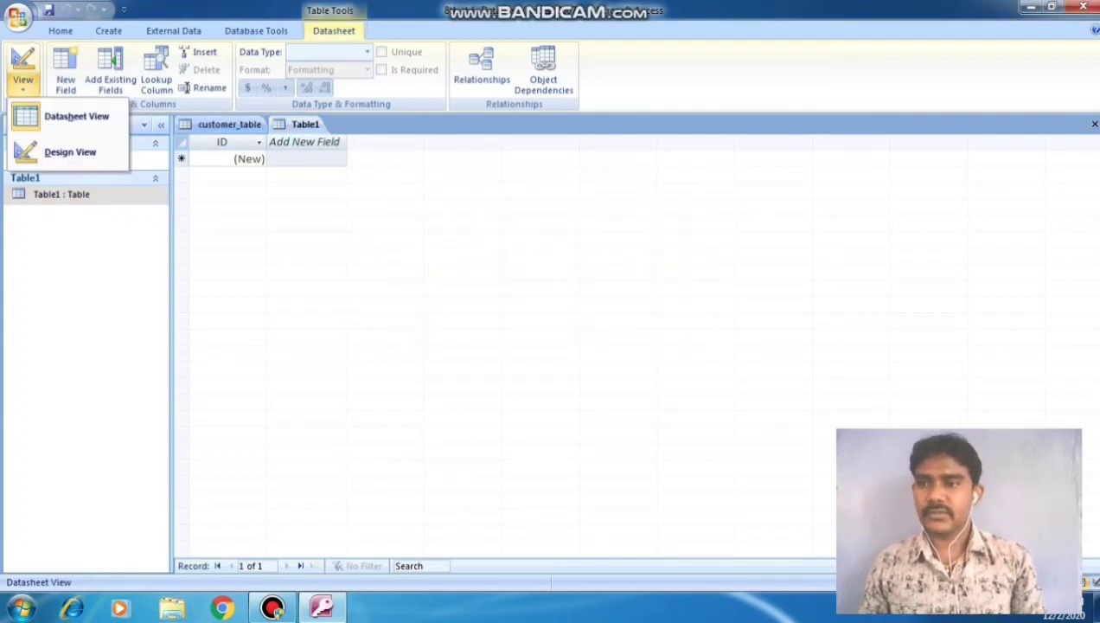
left_click(70, 151)
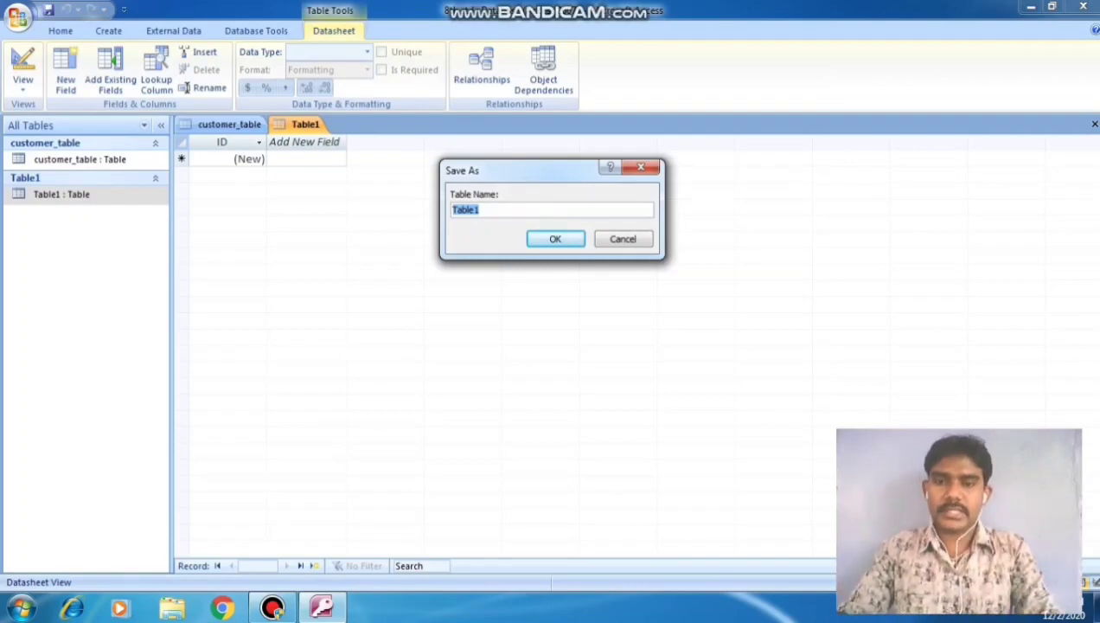
type("account")
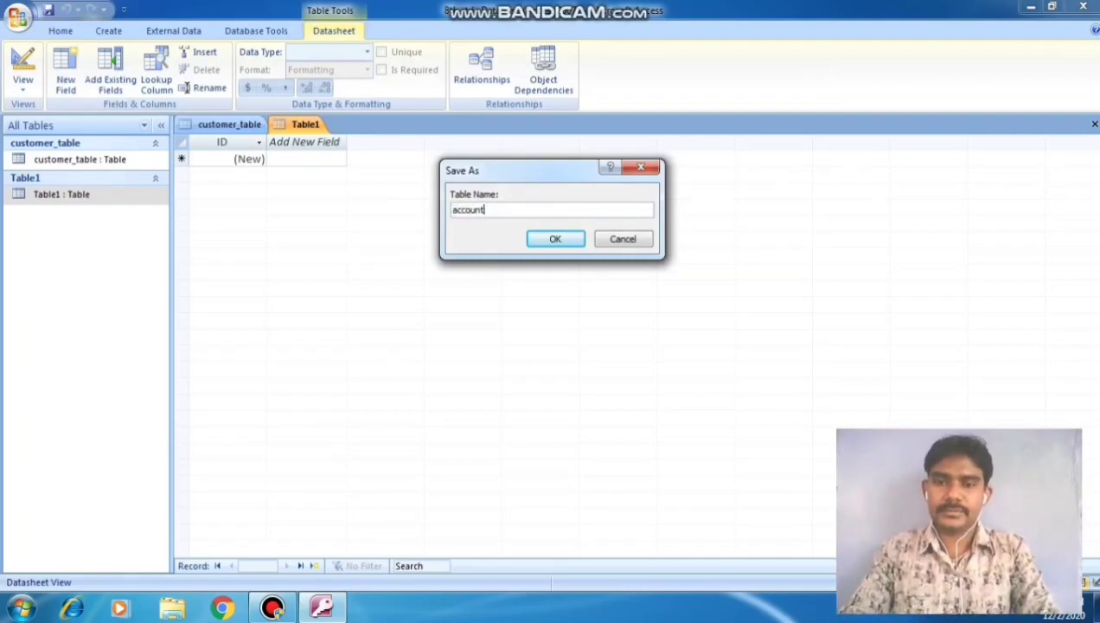
type("s")
key("BackSpace")
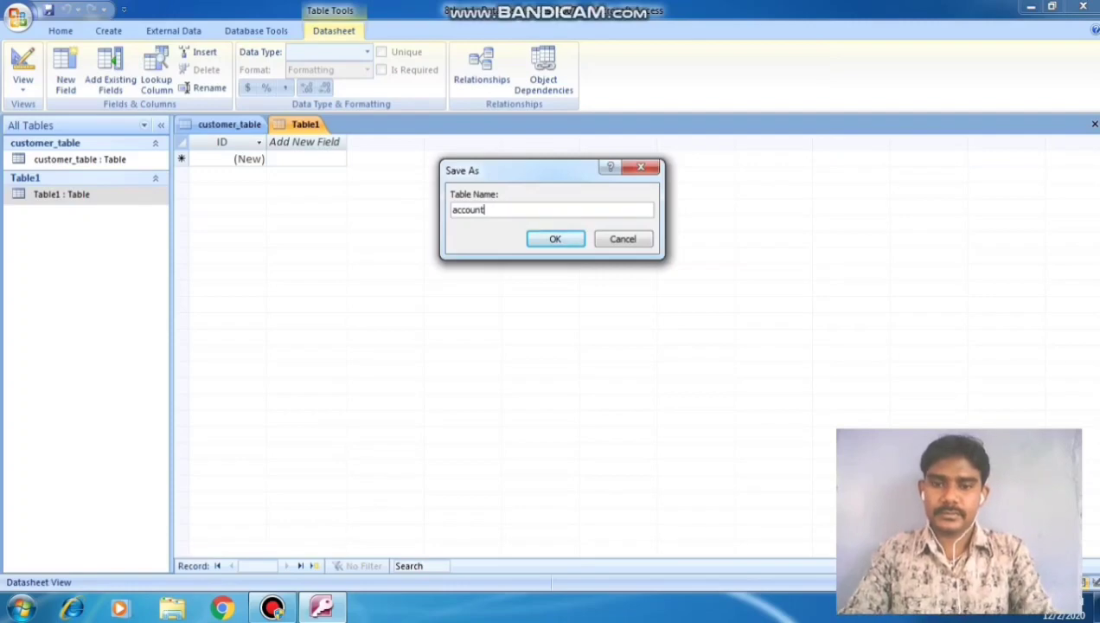
type("_table")
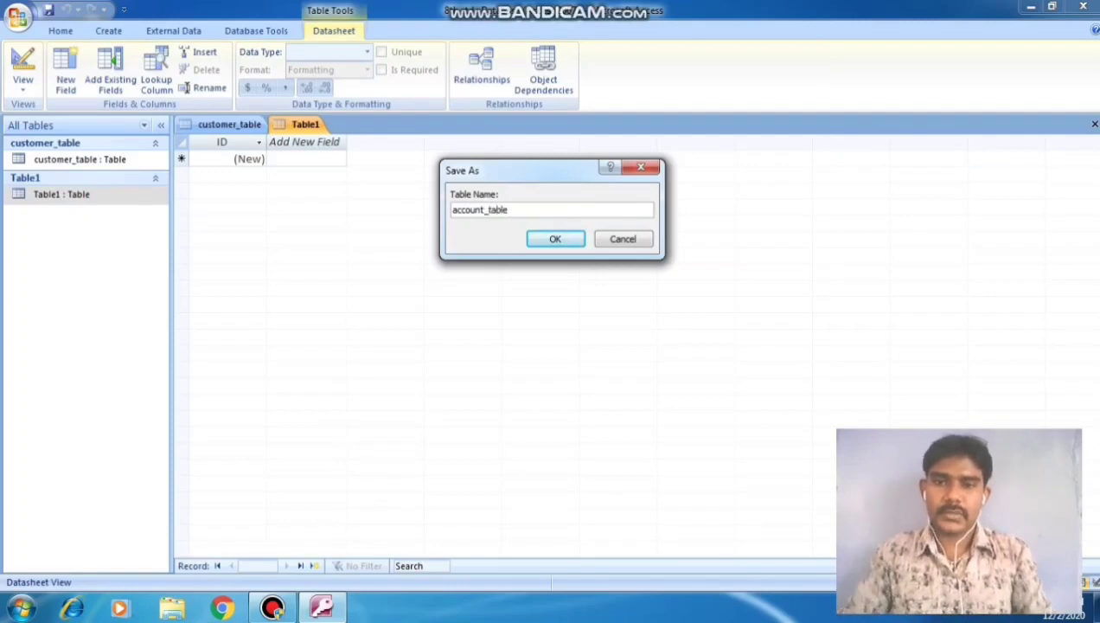
key("Return")
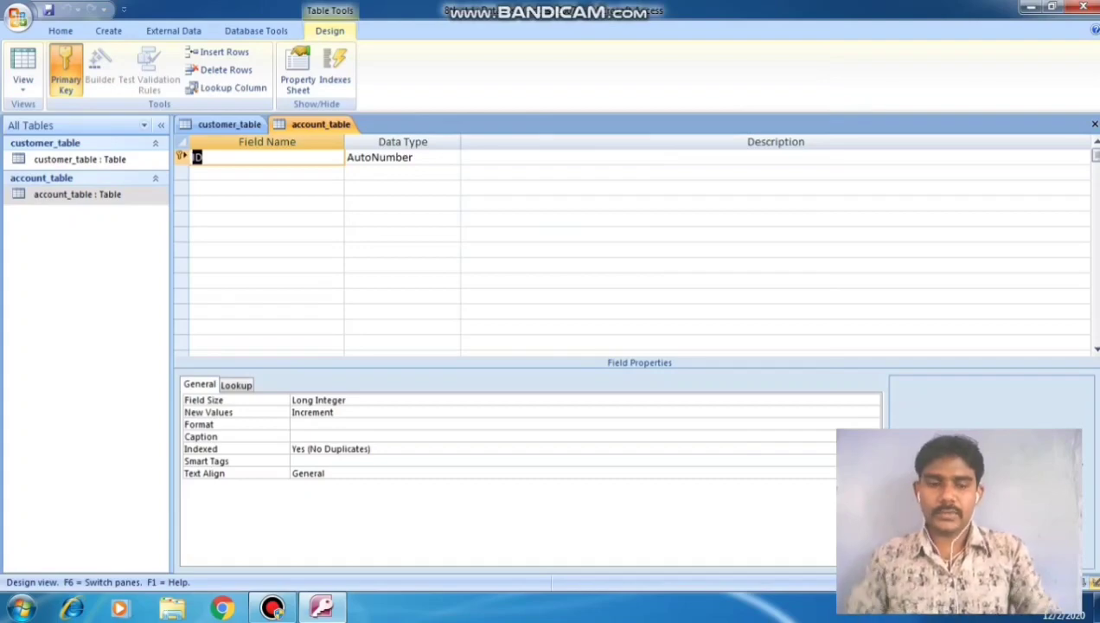
Rename the ID primary key field of account_table to customerid
key("BackSpace")
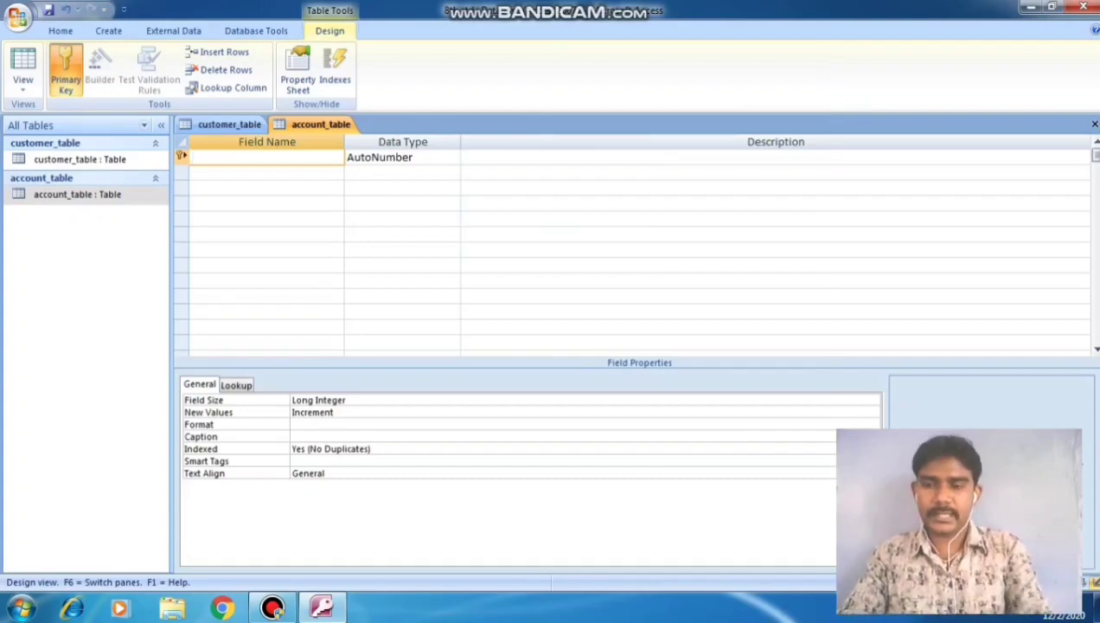
type("cust")
key("BackSpace")
key("BackSpace")
key("BackSpace")
key("BackSpace")
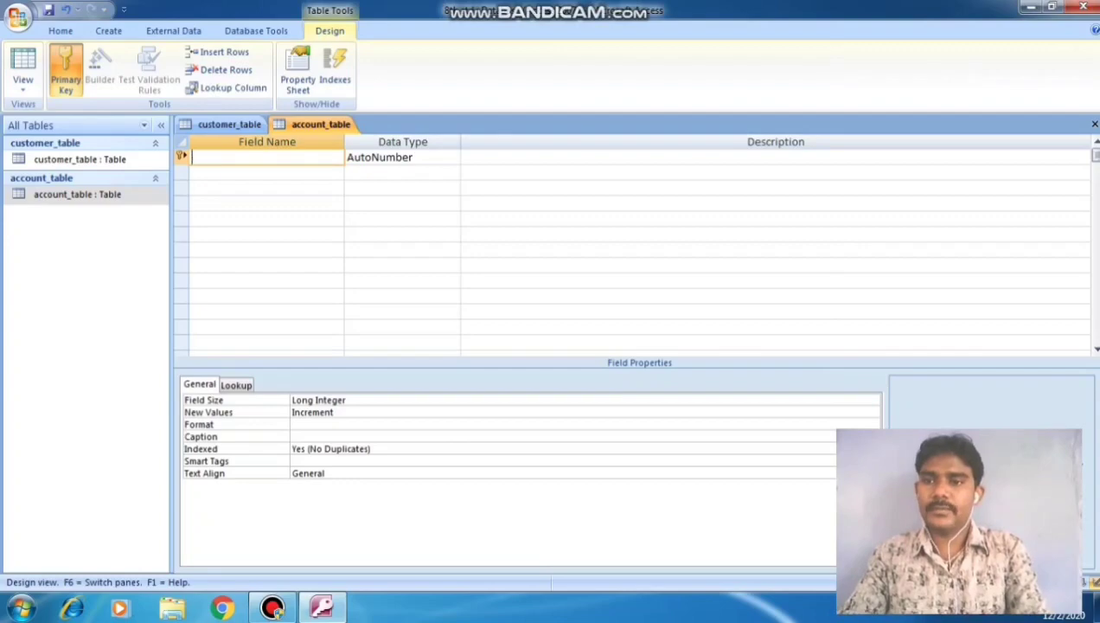
type("custo")
key("BackSpace")
key("BackSpace")
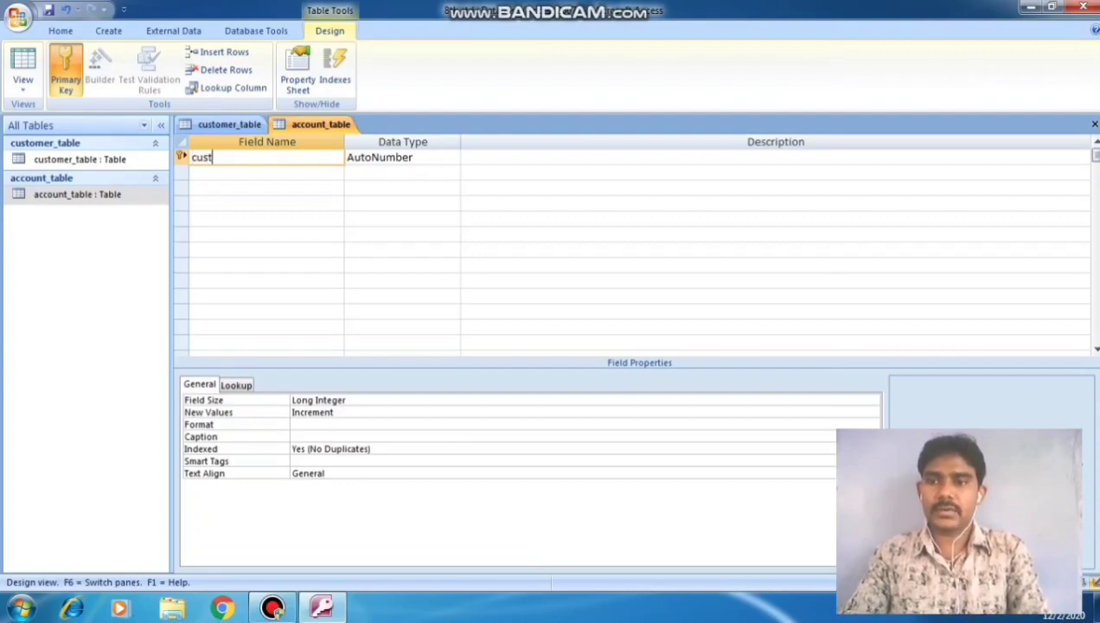
type("tomerid")
key("Tab")
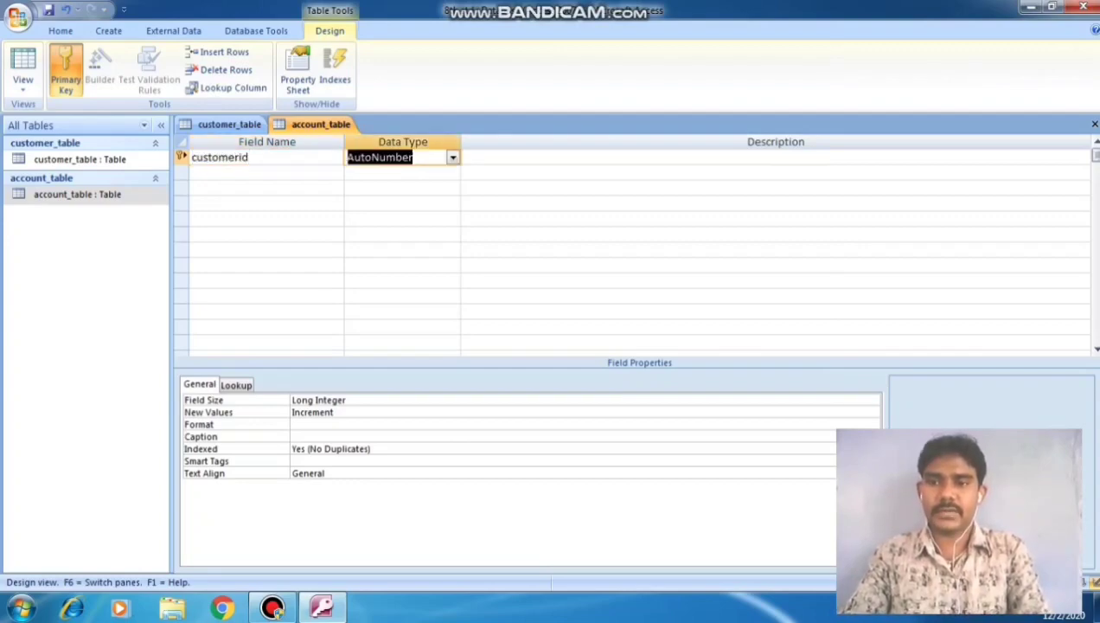
Change the data type of the customerid field in account_table to Number
key("alt+Down")
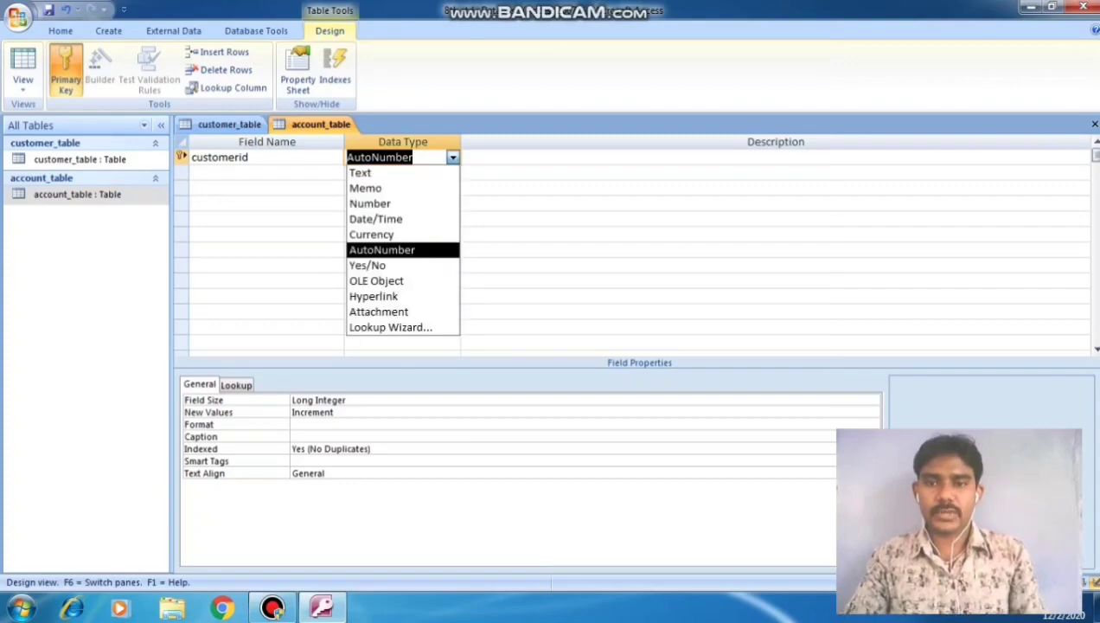
key("Up")
key("Up")
key("Up")
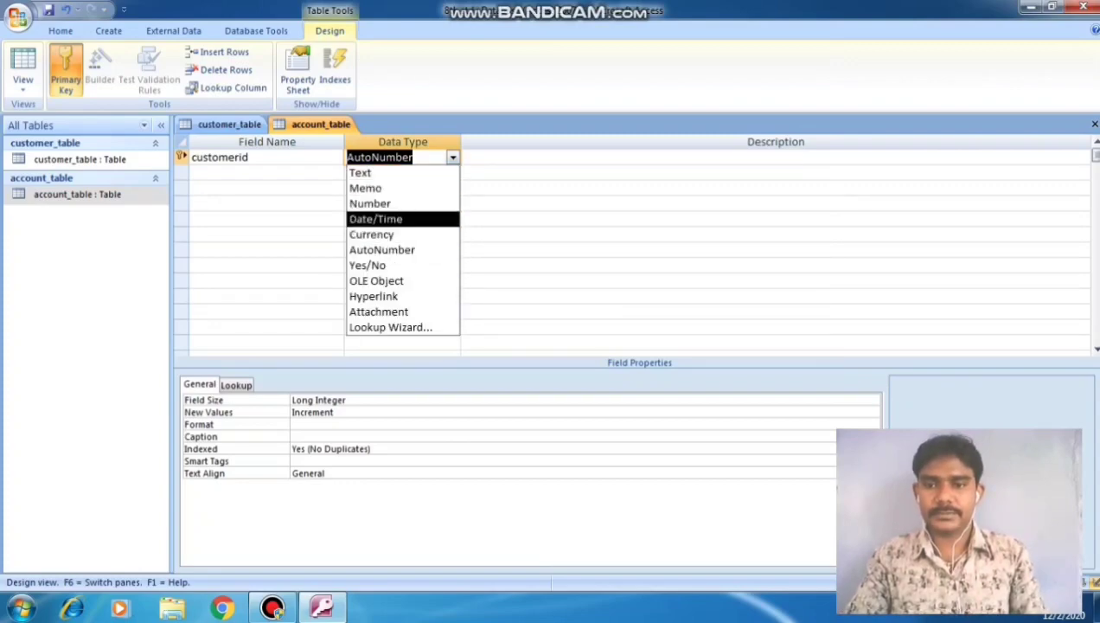
key("Return")
Add an accountnumber field below customerid in account_table and give it the Number data type
left_click(266, 172)
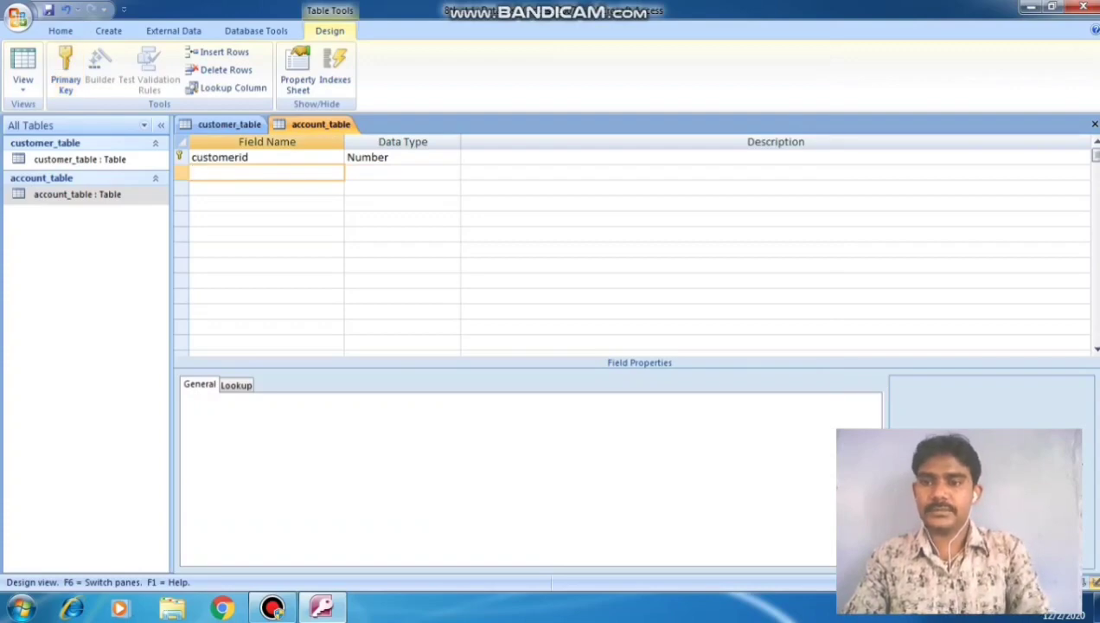
type("ac")
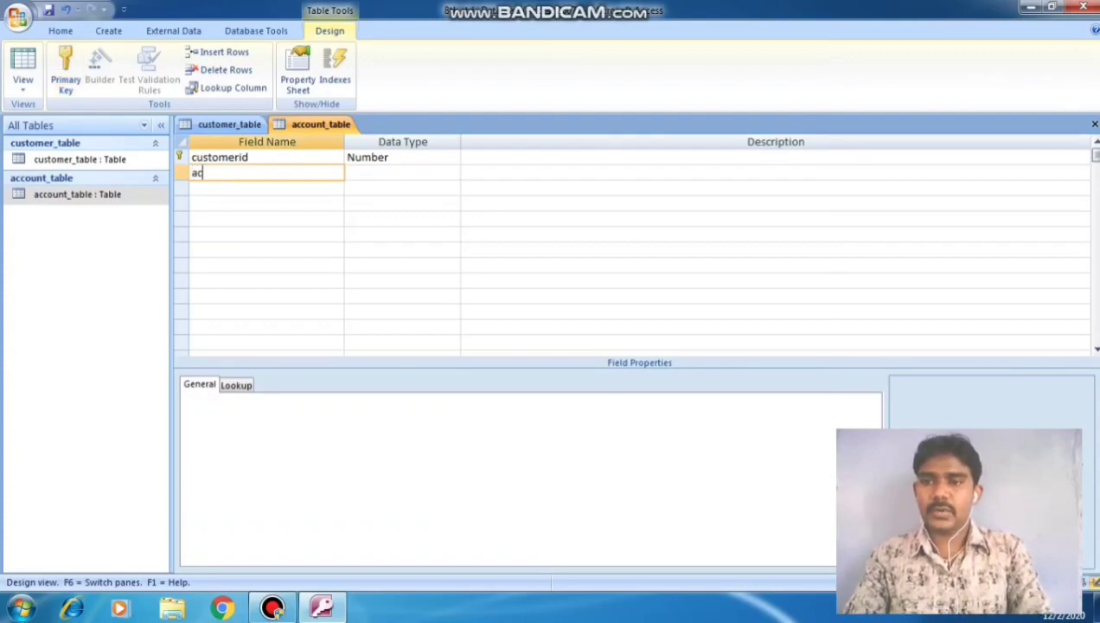
type("count")
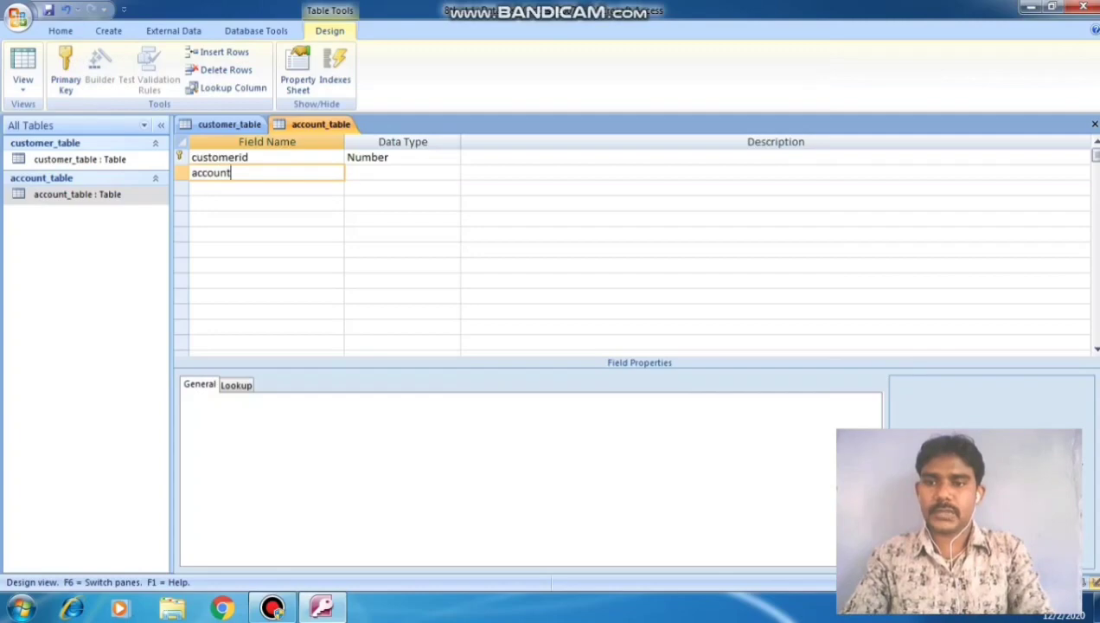
type("number")
key("Tab")
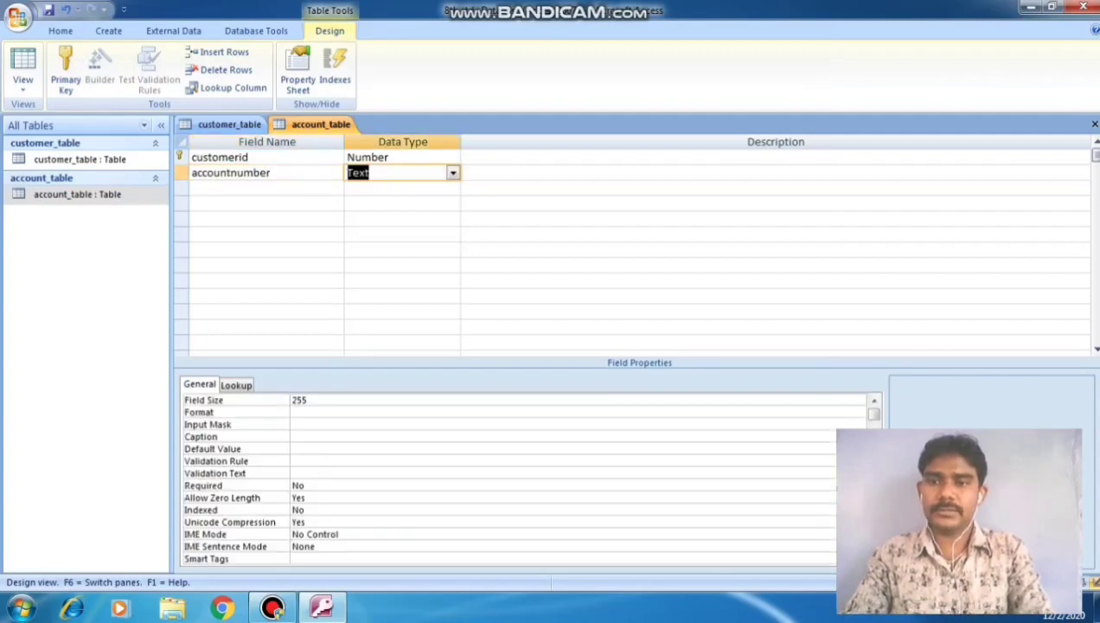
key("alt+Down")
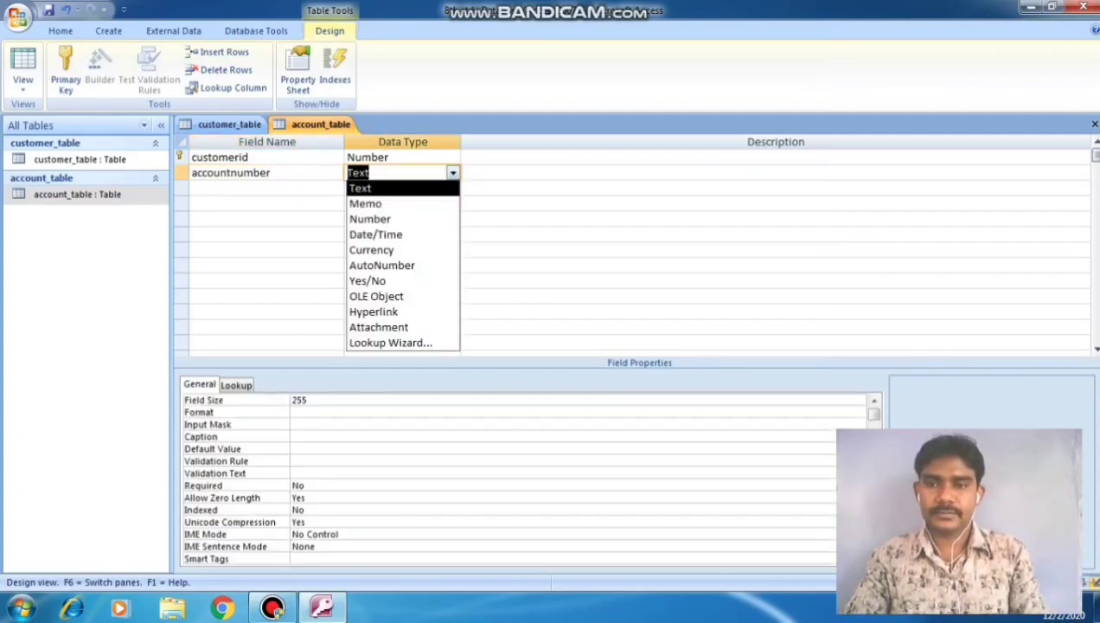
key("Down")
key("Down")
key("Return")
Add an accountname field below accountnumber in account_table and keep its data type as Text
left_click(267, 188)
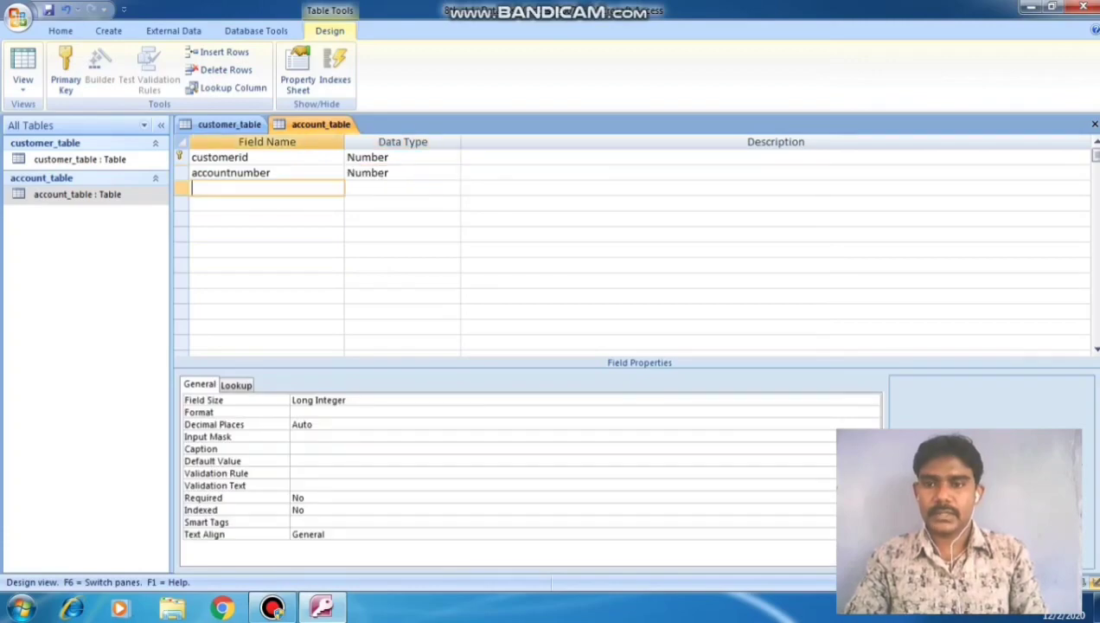
type("account")
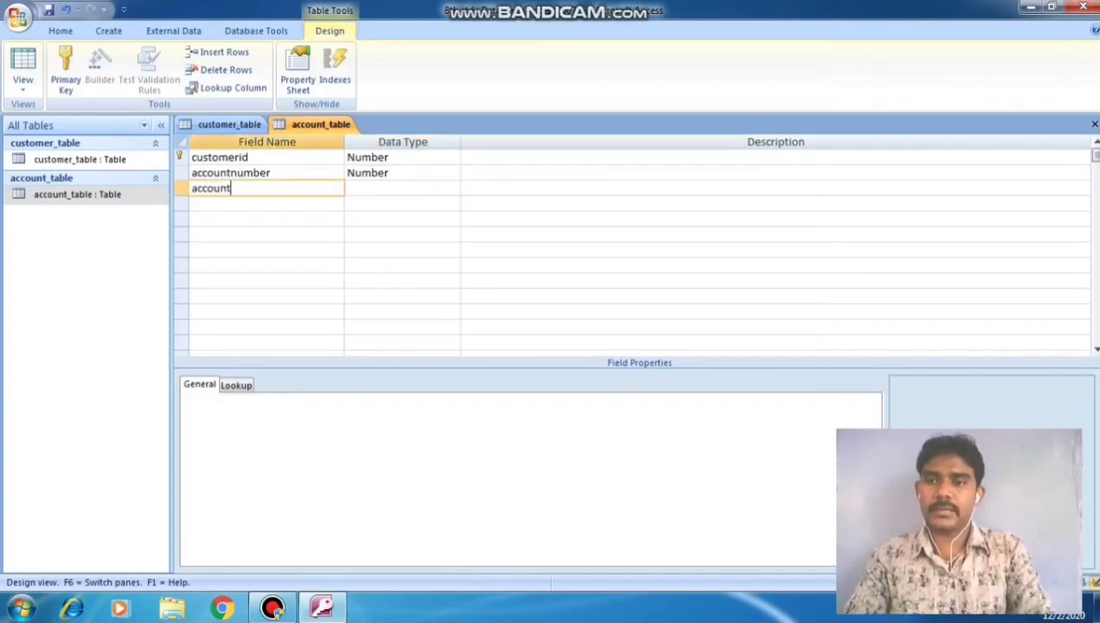
type("name")
key("Tab")
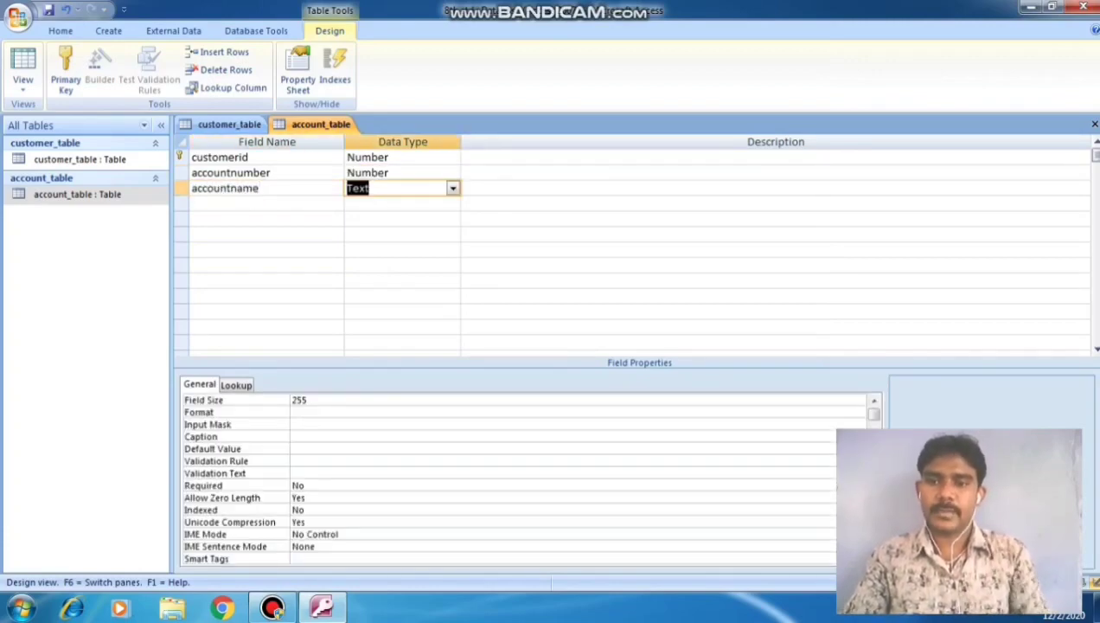
key("alt+Down")
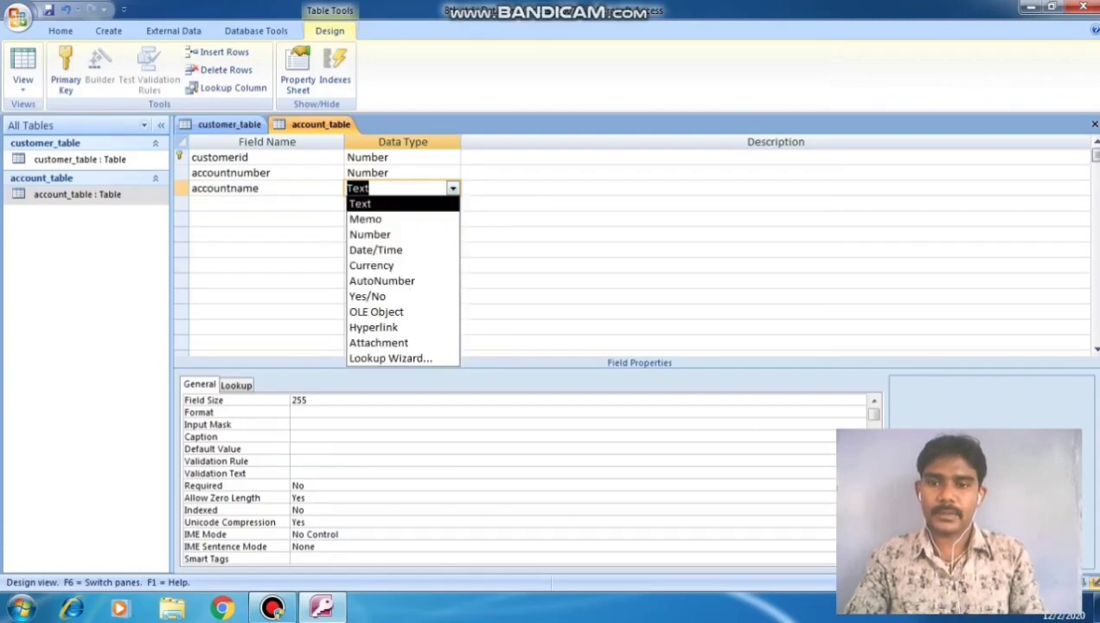
key("Escape")
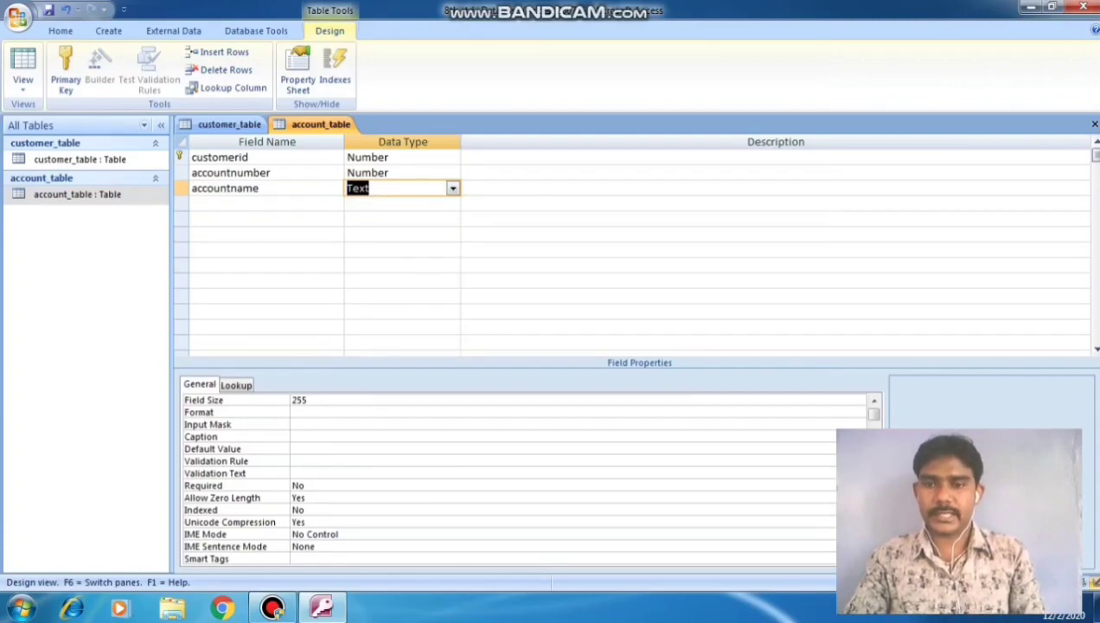
Add an accounttype field with the Text data type below accountname in account_table
key("Tab")
key("Tab")
type("a")
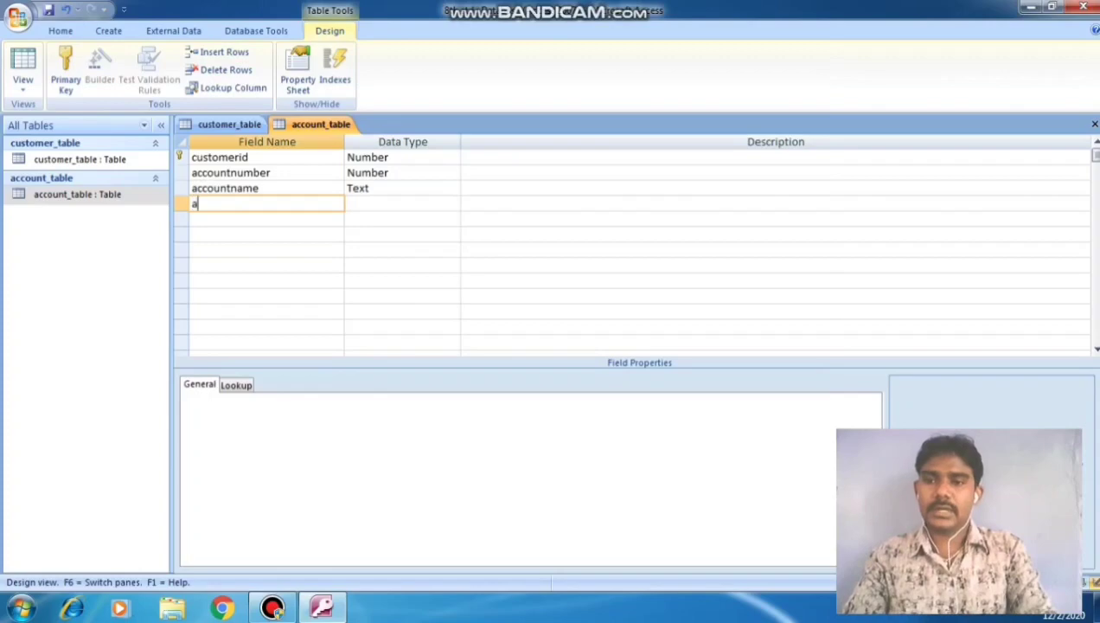
type("ccountt")
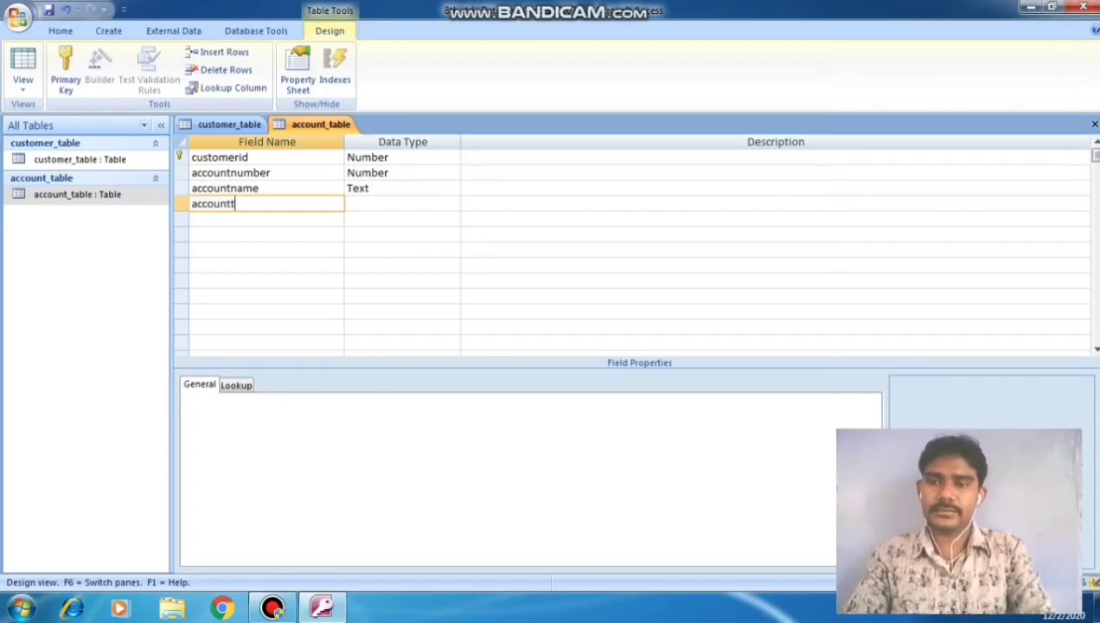
type("ype")
key("Tab")
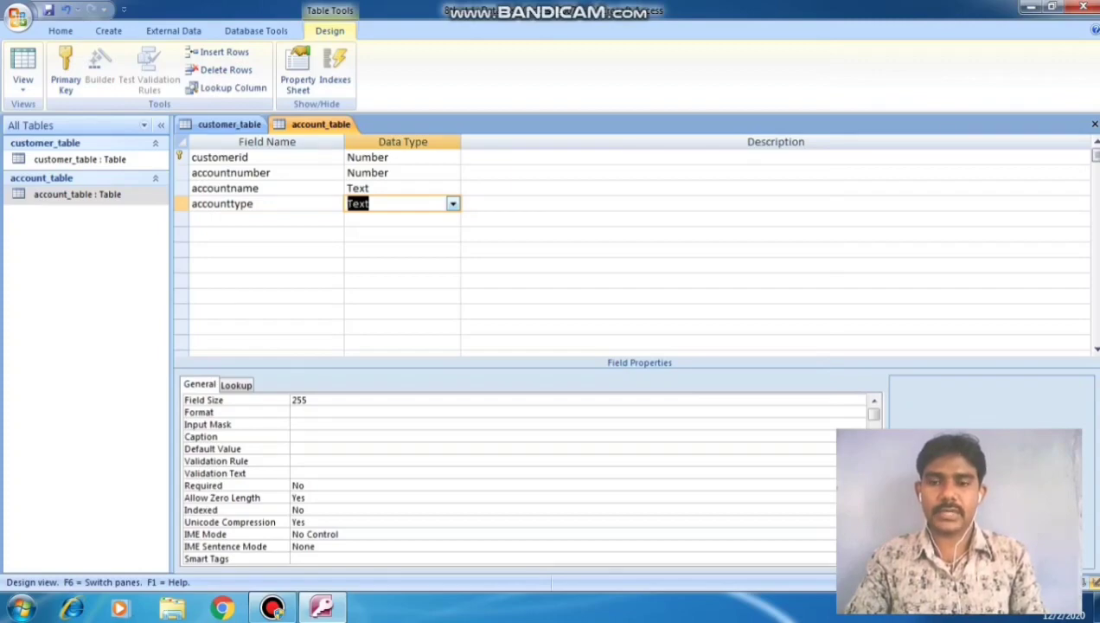
Add a city field with the Text data type as the last field of account_table
left_click(267, 218)
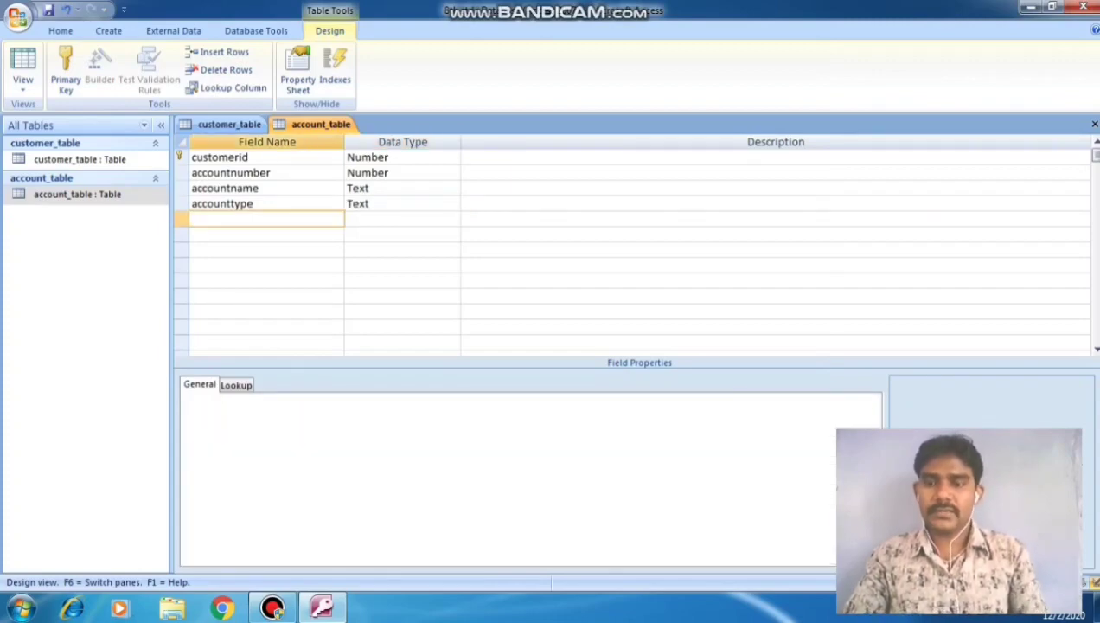
type("city")
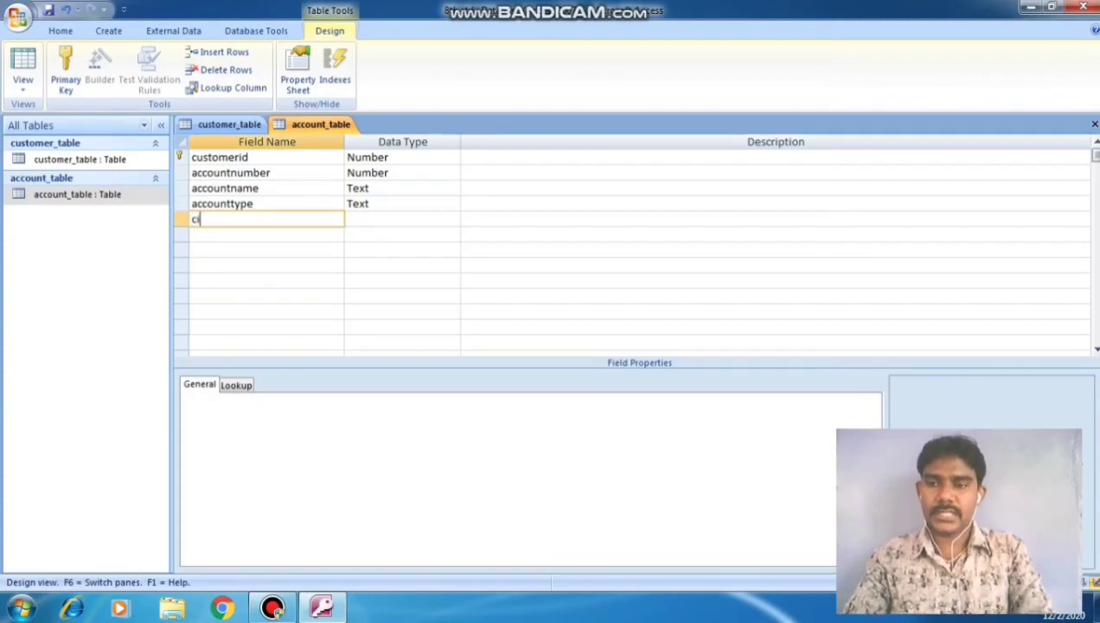
key("Tab")
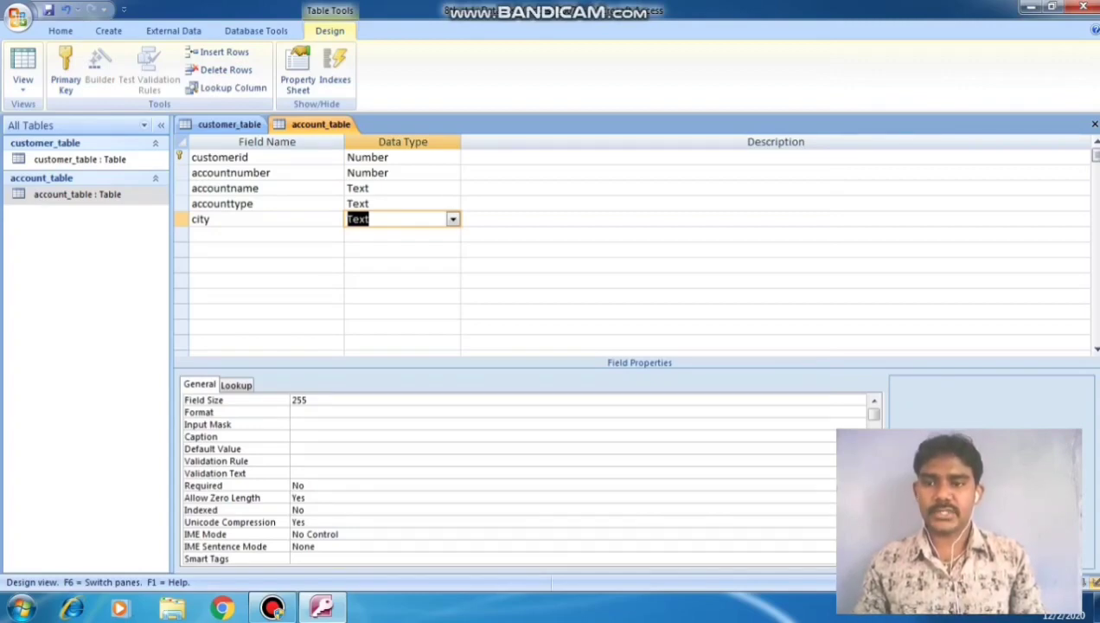
left_click(398, 265)
left_click(398, 188)
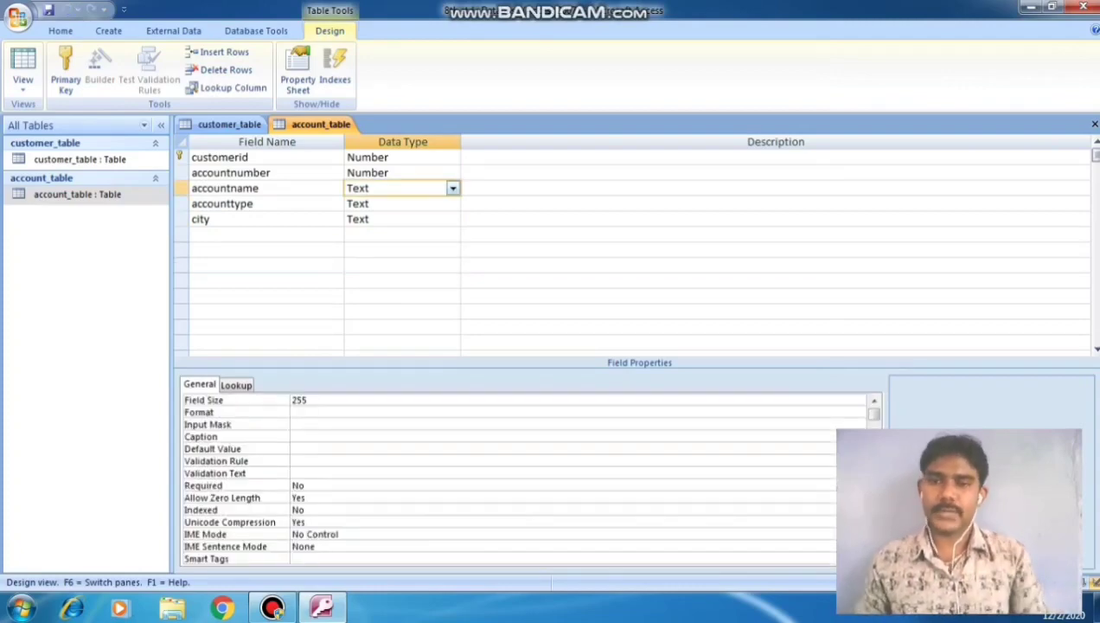
key("alt+Tab")
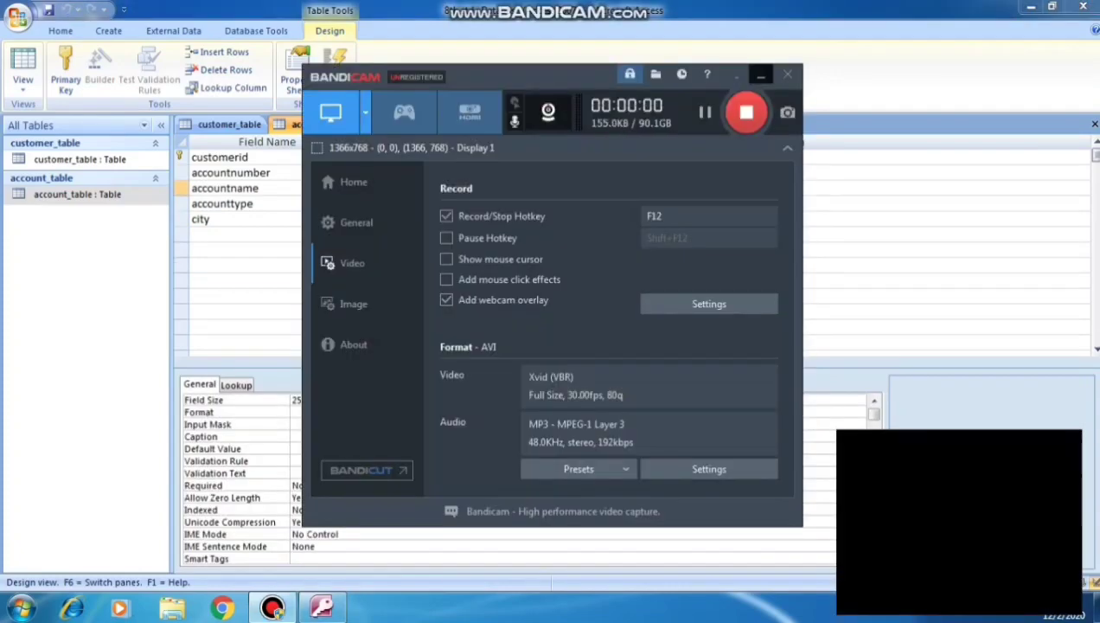
key("alt+Tab")
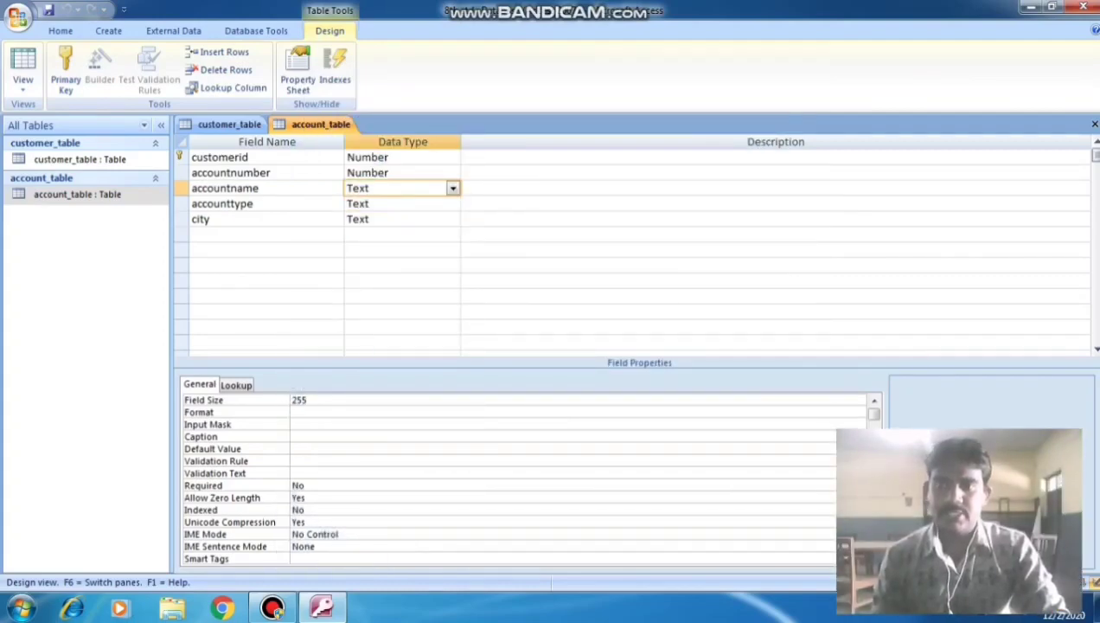
Switch account_table from Design View to Datasheet View for record entry
left_click(77, 194)
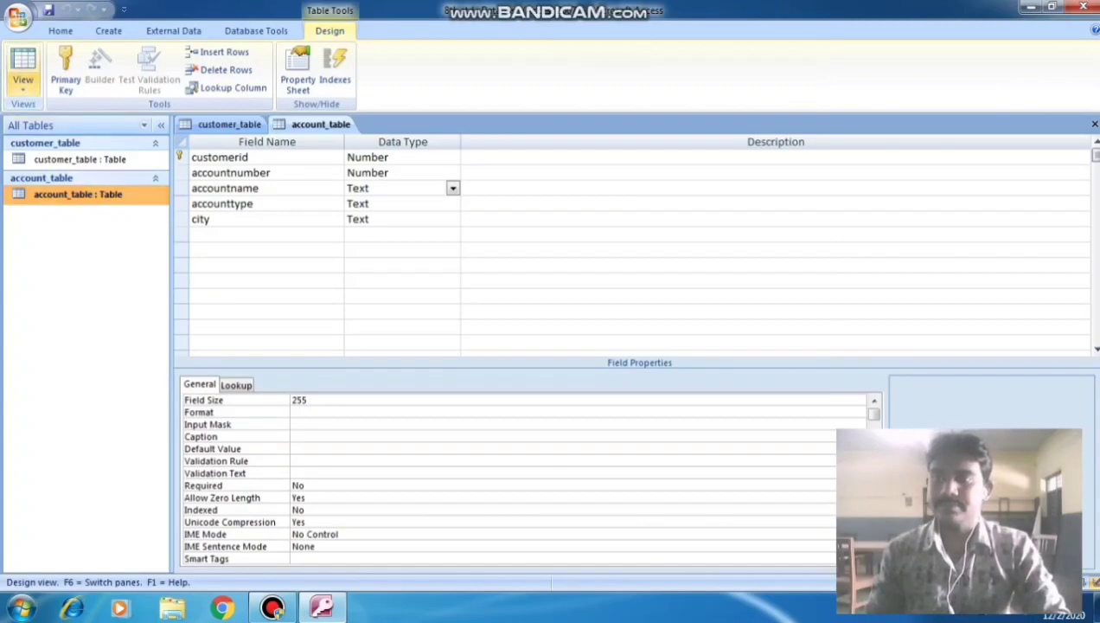
left_click(22, 82)
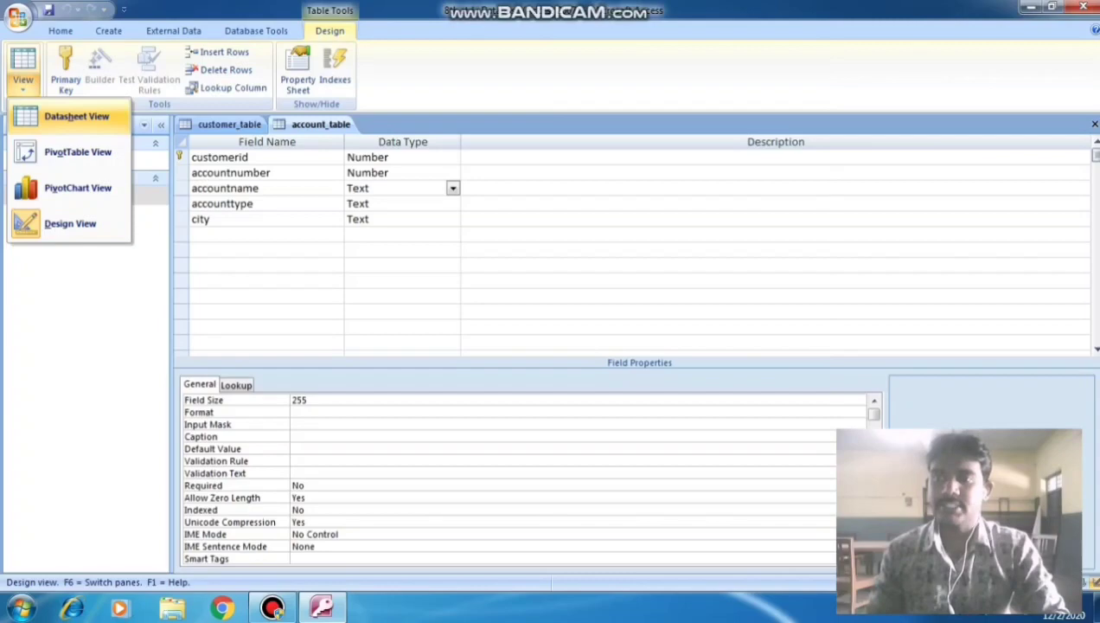
left_click(76, 116)
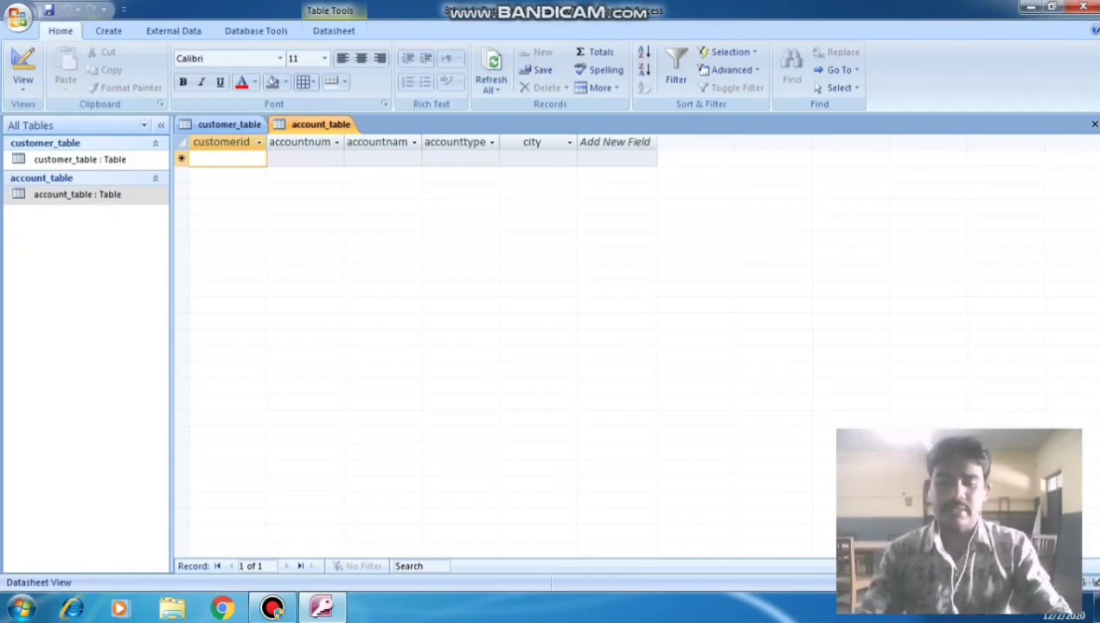
Enter the first account_table record with the customer ID, account number, account holder's name, account type SA and city TVMALAI
type("1001")
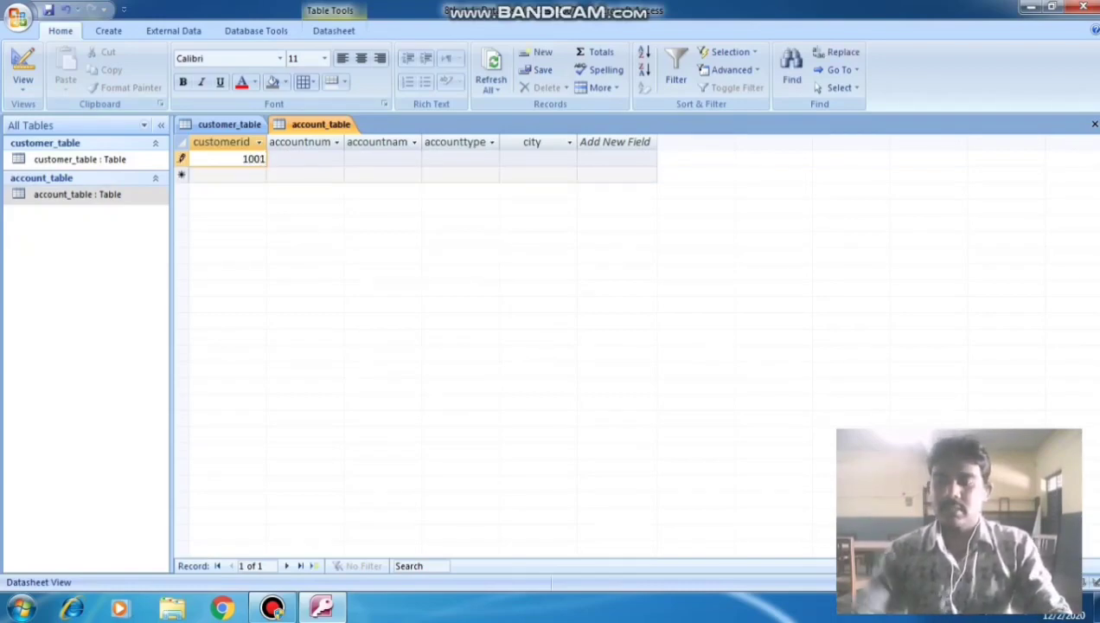
key("Tab")
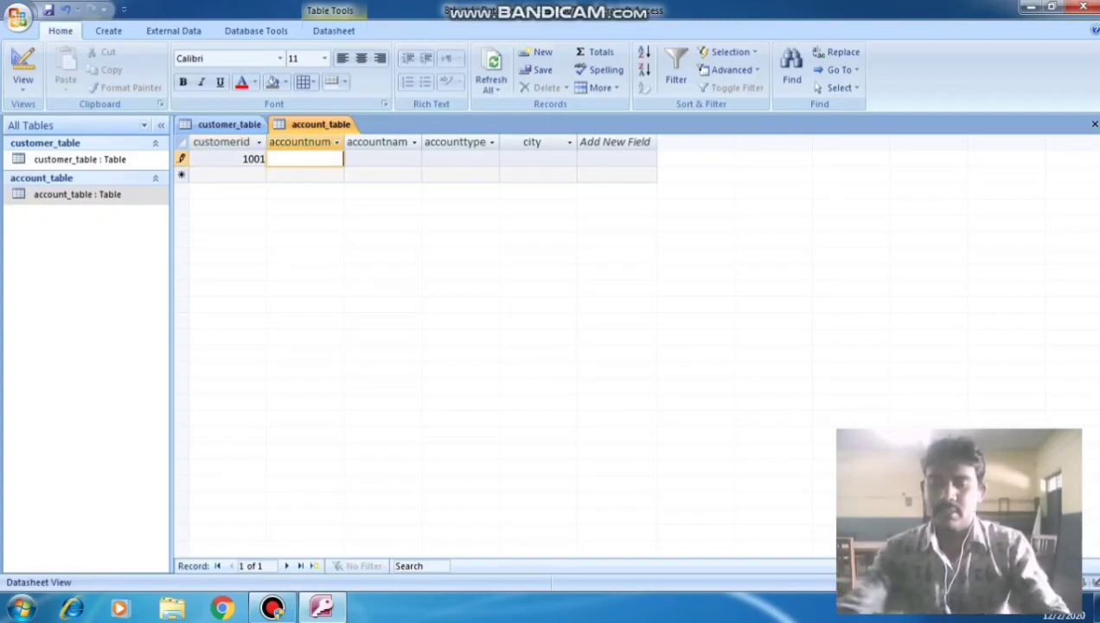
type("121")
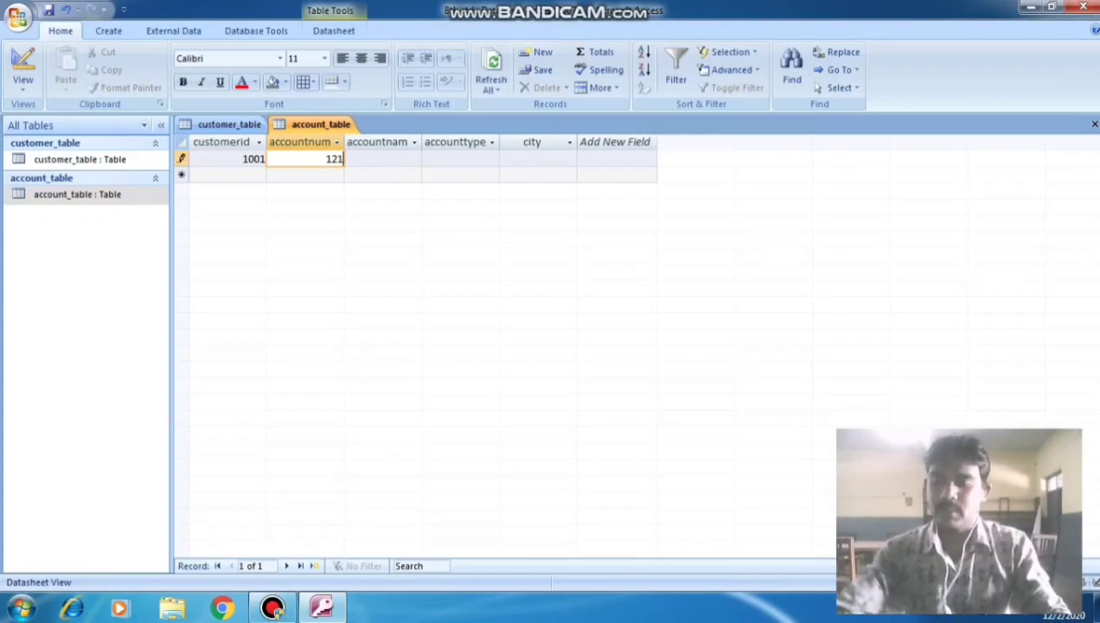
key("Tab")
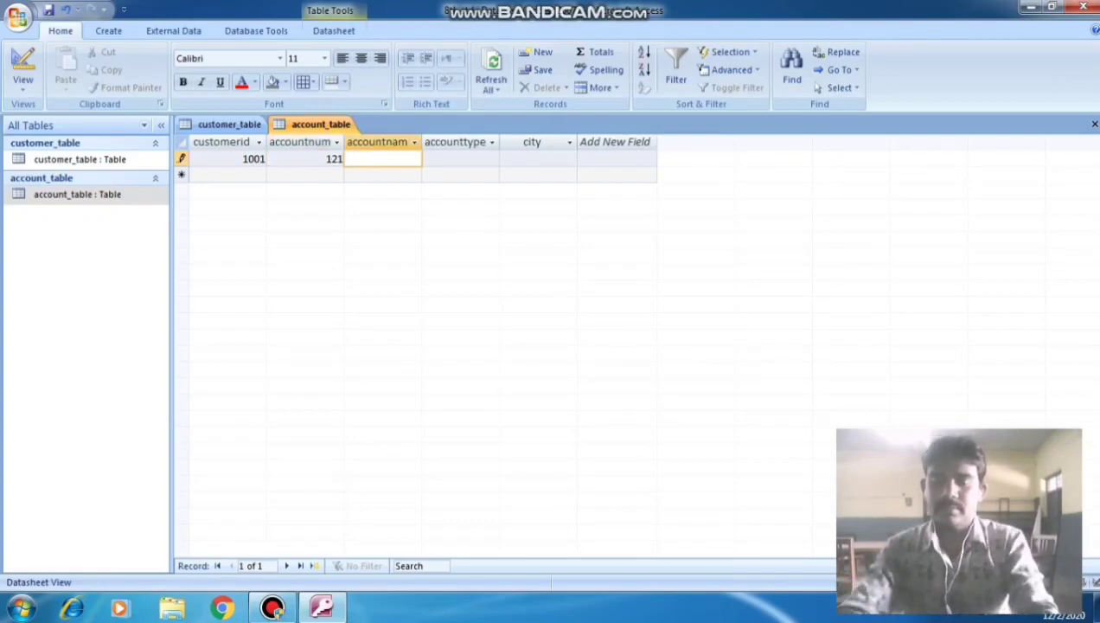
type("cha")
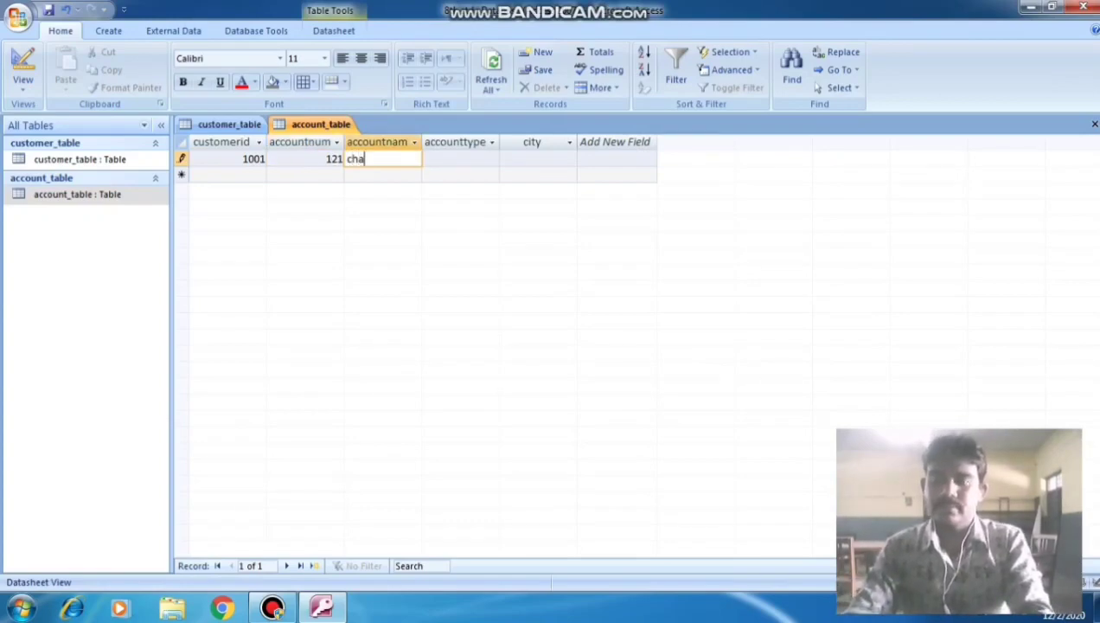
type("n")
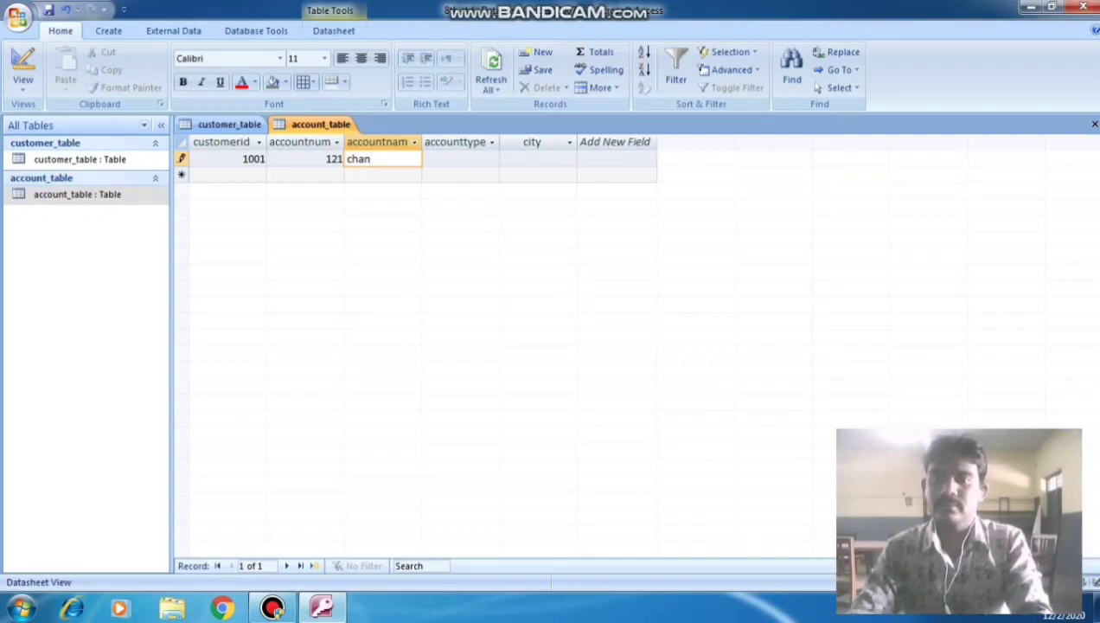
key("Tab")
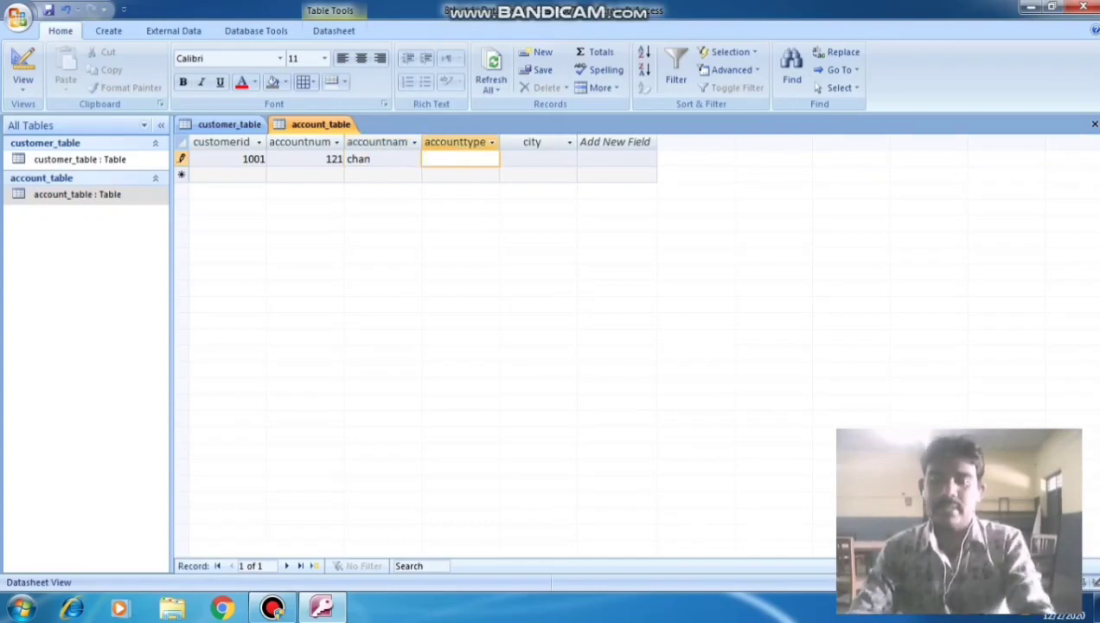
type("SA")
key("Tab")
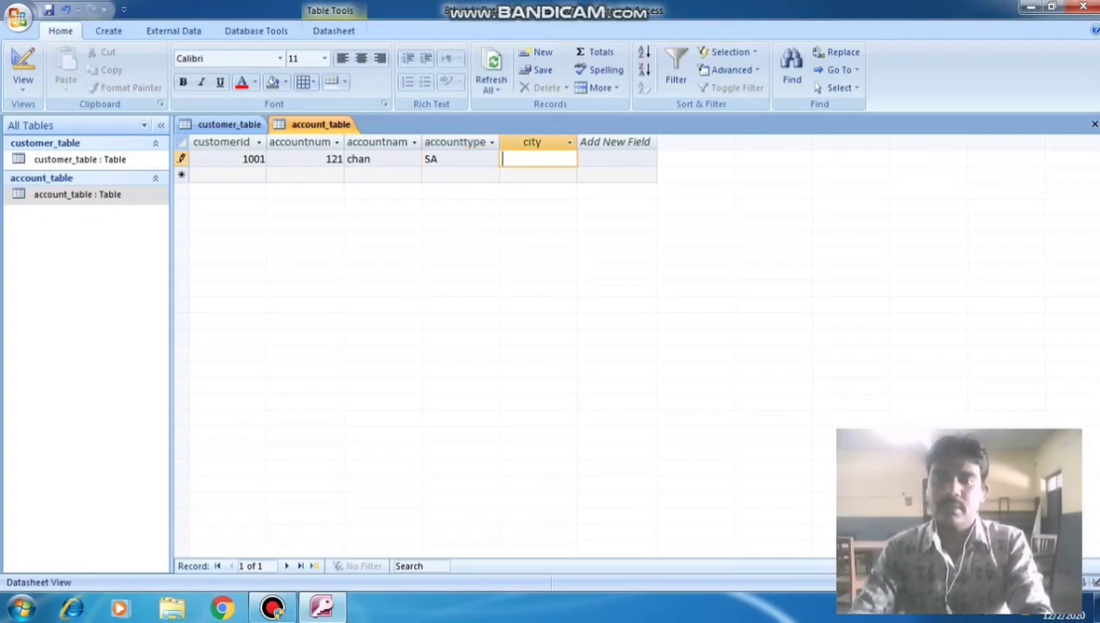
type("TVMALAI")
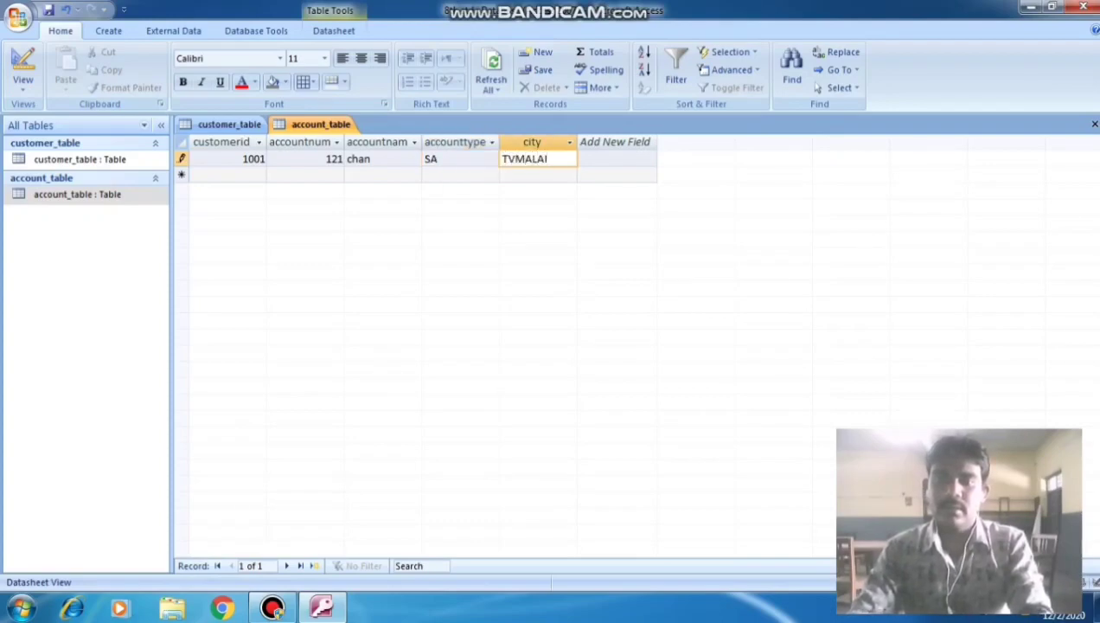
key("Tab")
Enter the second account_table record with the customer ID, account number, account holder's name, account type CA and city CHENNAI
type("1002")
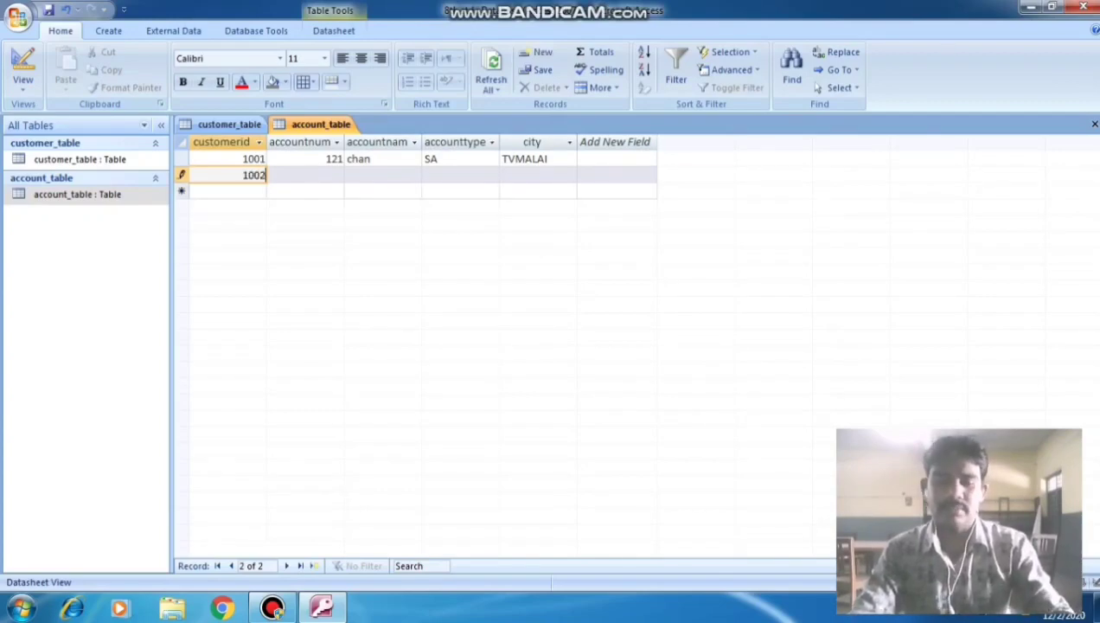
key("Tab")
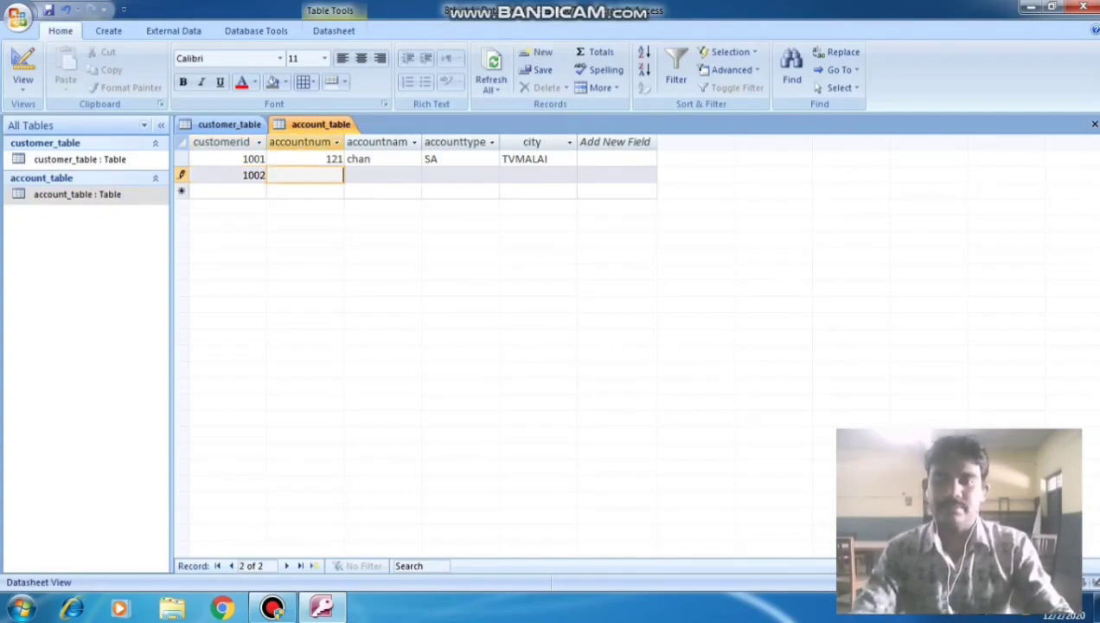
type("122")
key("Tab")
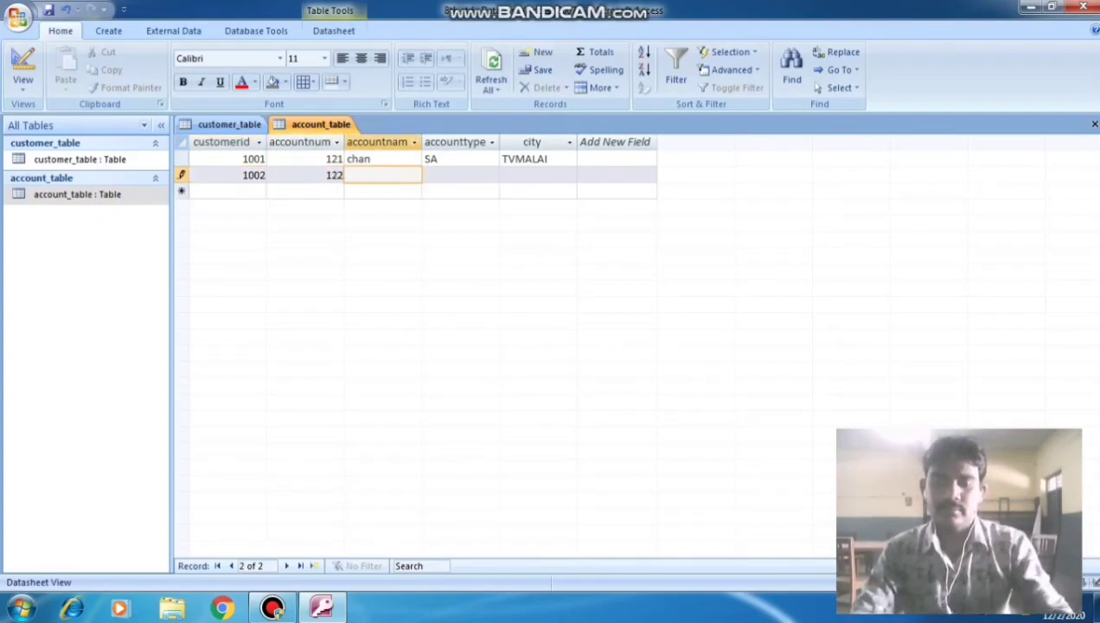
type("SHA")
key("BackSpace")
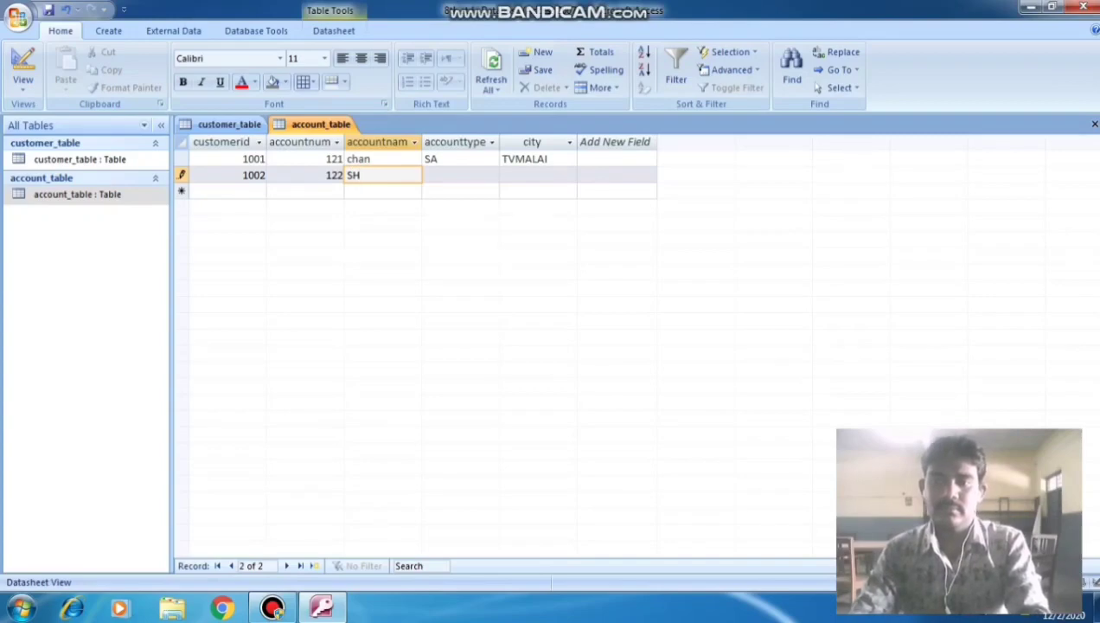
type("AM")
key("Tab")
type("CA")
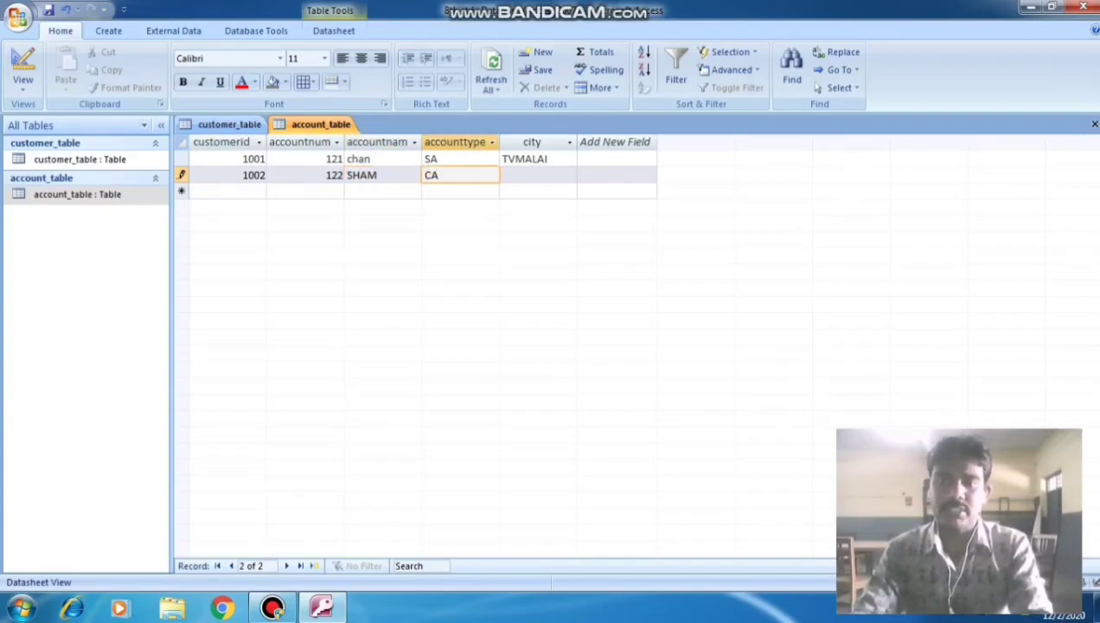
left_click(538, 174)
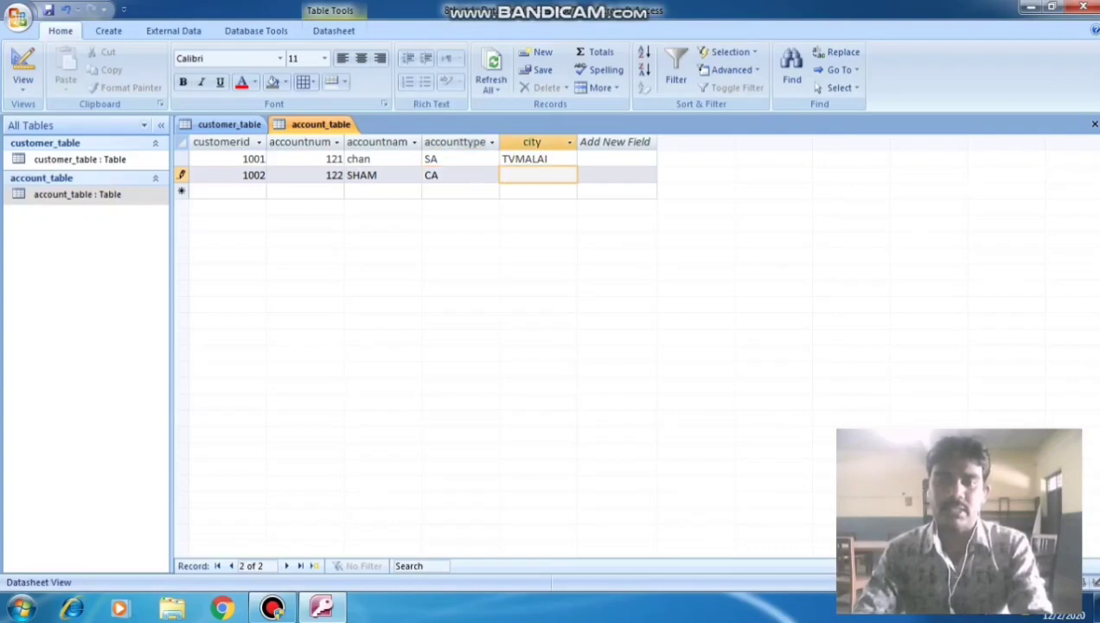
type("CHENNAI")
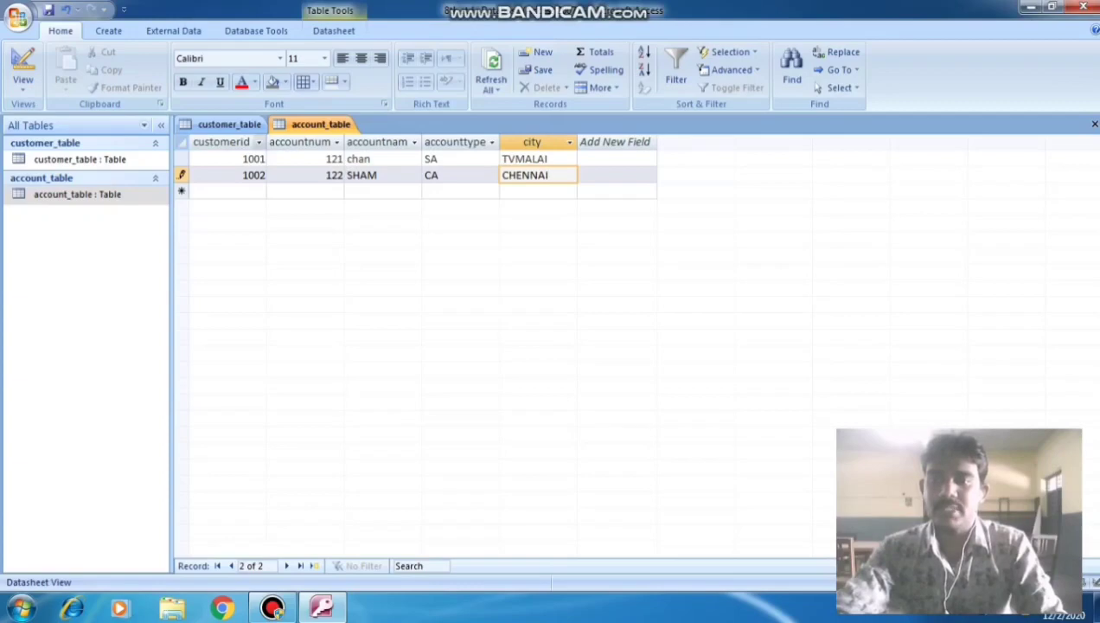
key("Tab")
key("Tab")
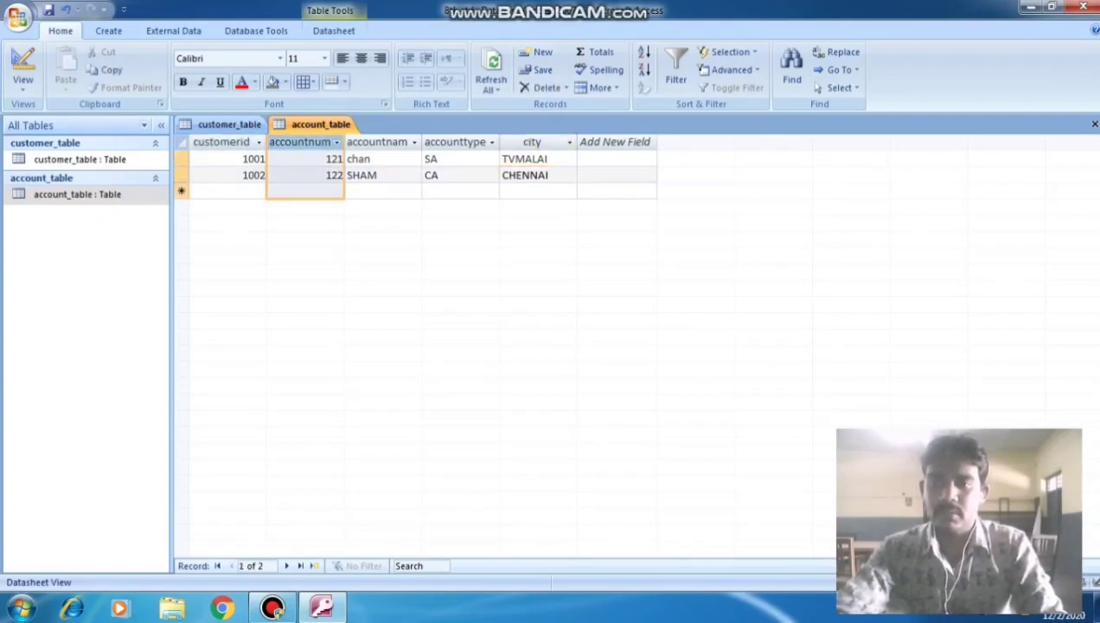
key("Tab")
key("Tab")
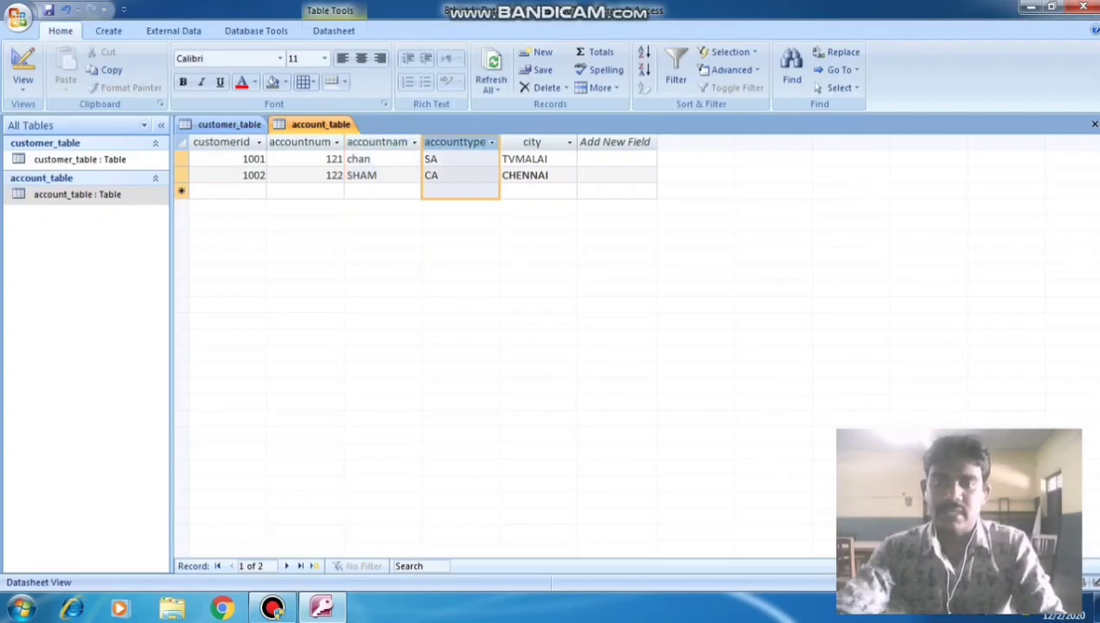
key("Tab")
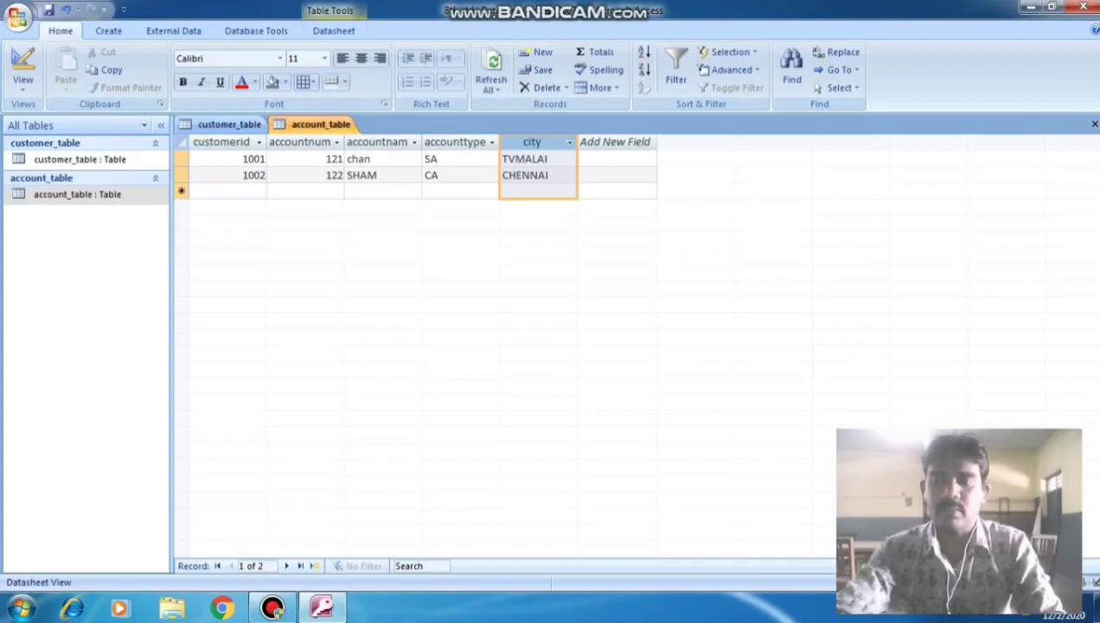
left_click(182, 158)
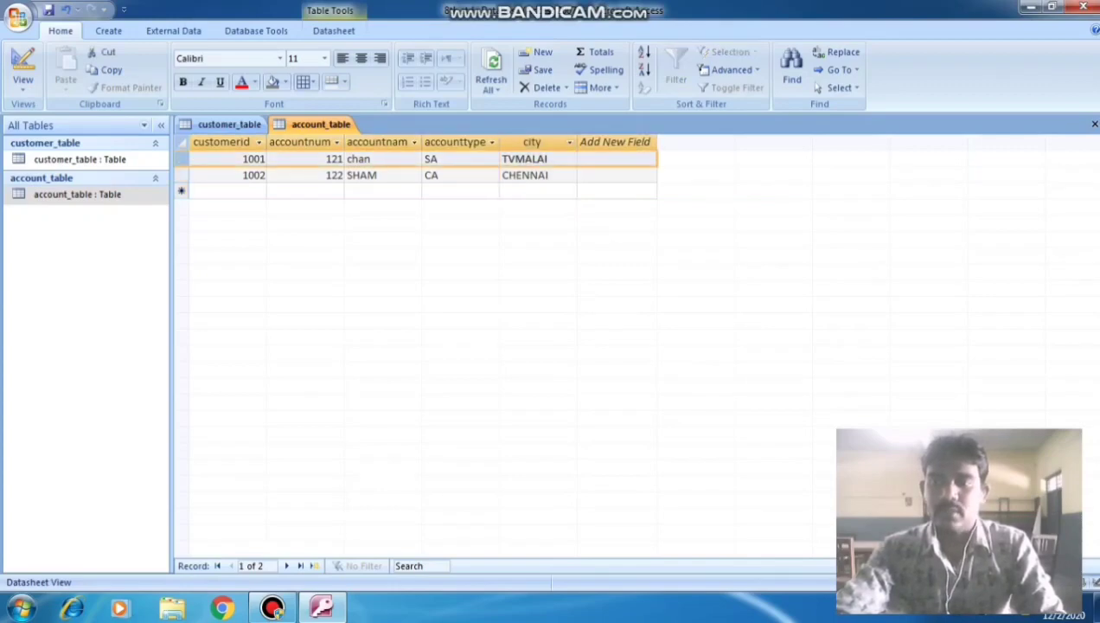
left_click(182, 174)
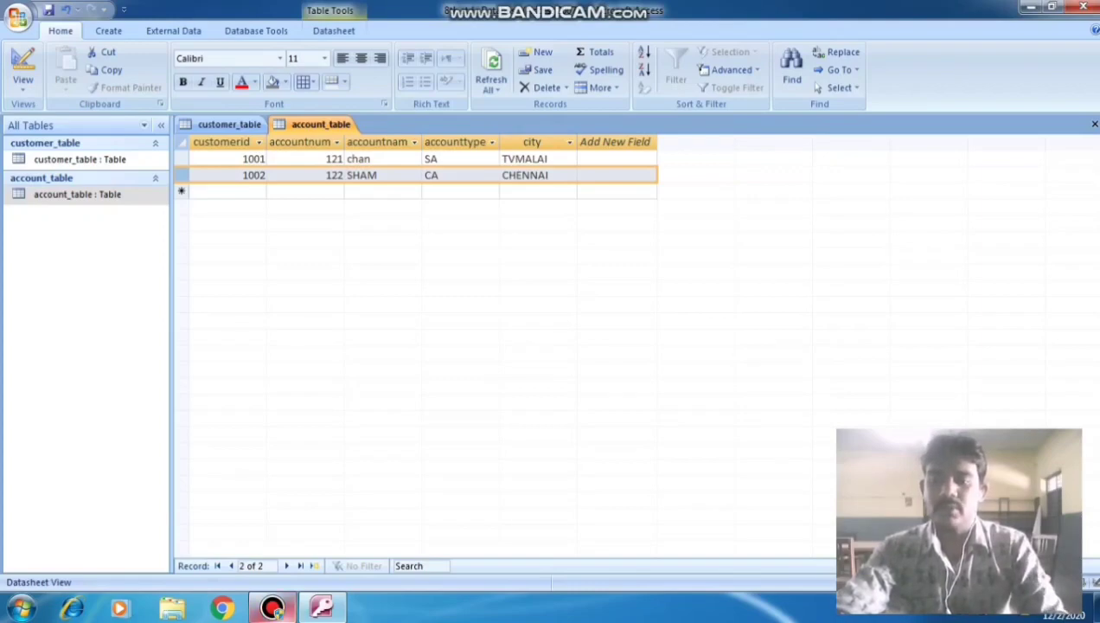
left_click(273, 607)
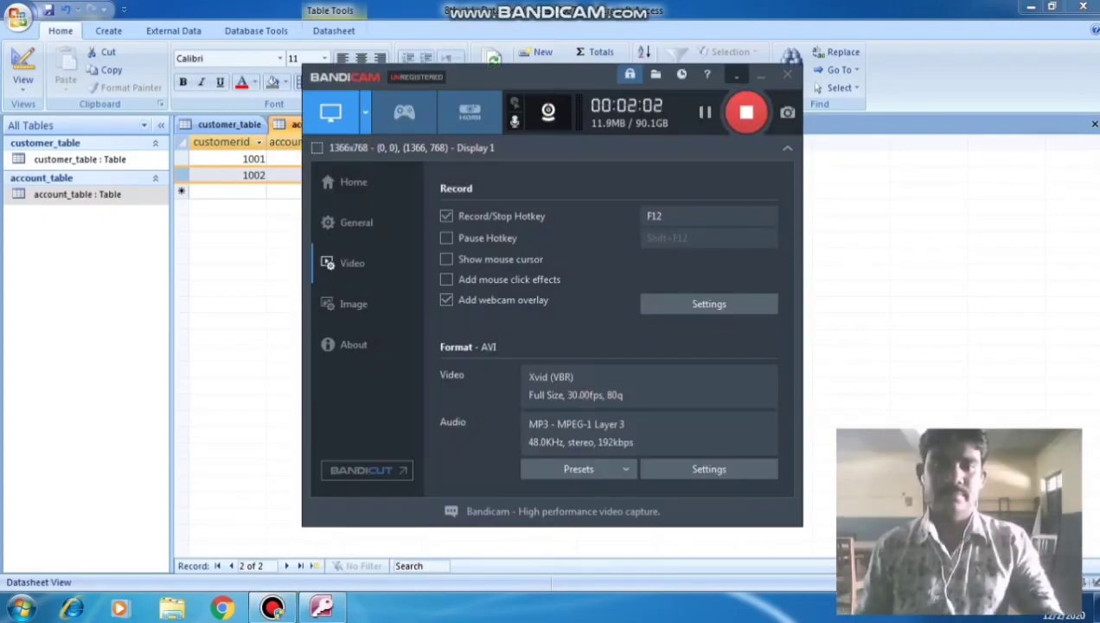
left_click(760, 76)
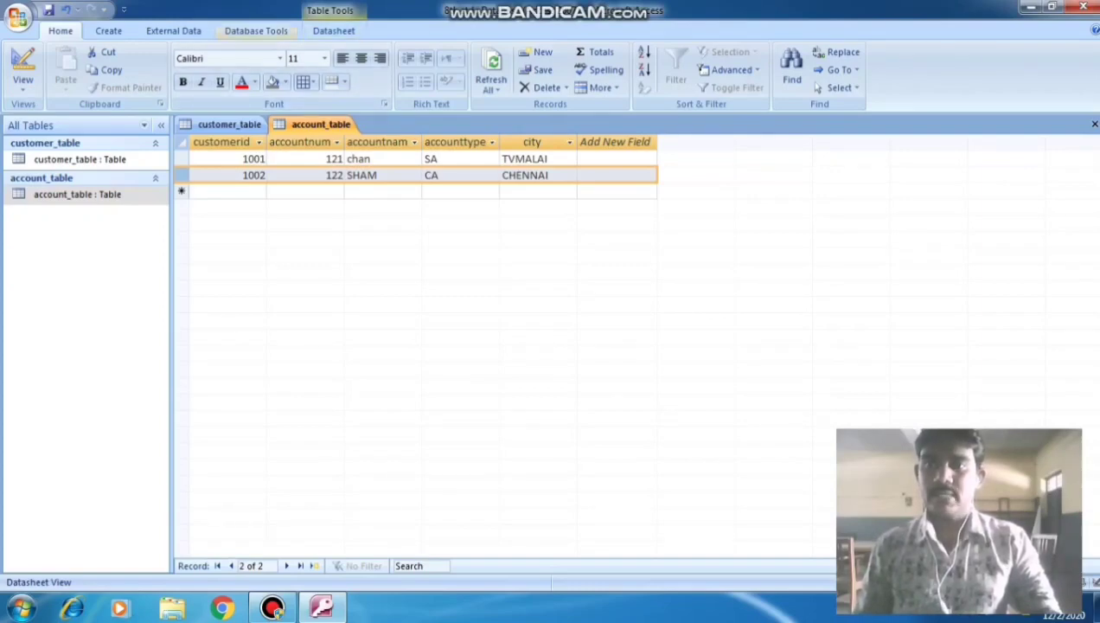
left_click(255, 31)
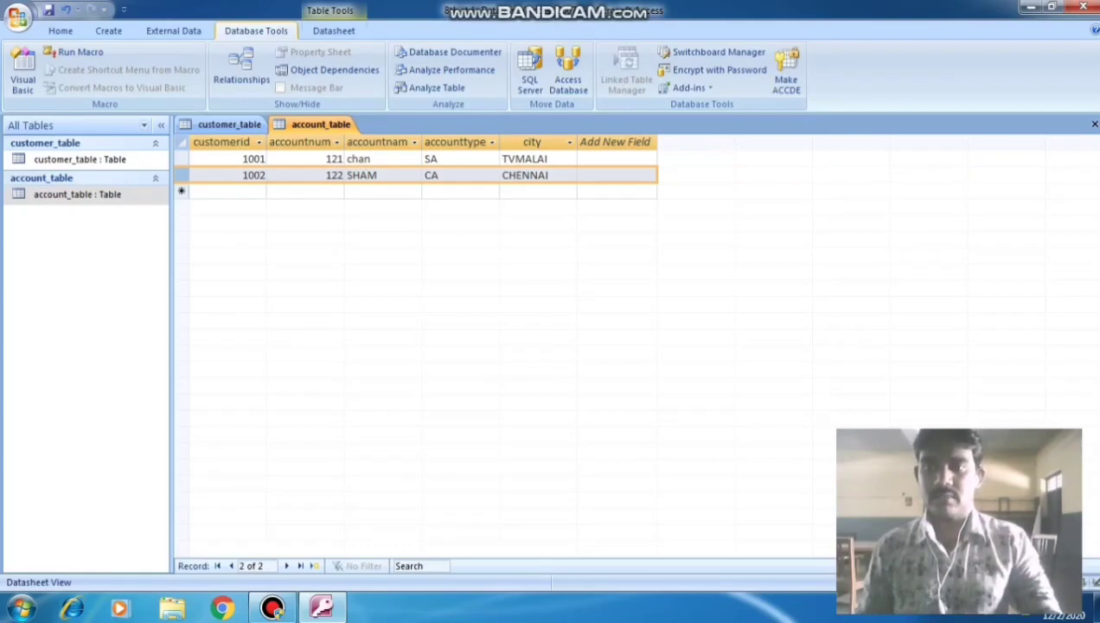
left_click(221, 142)
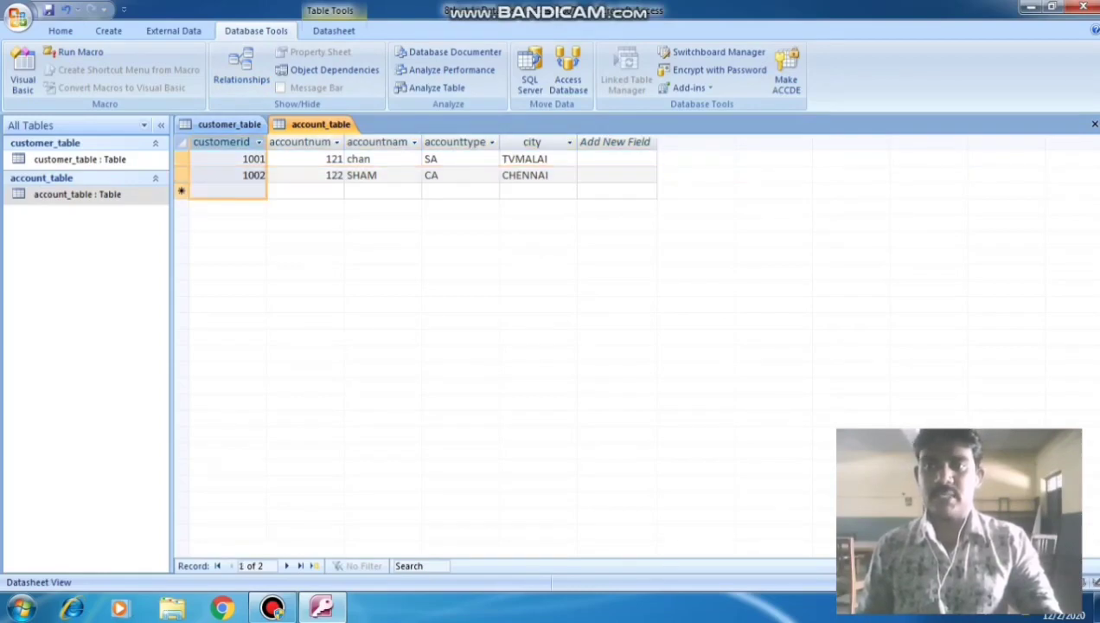
left_click(300, 142)
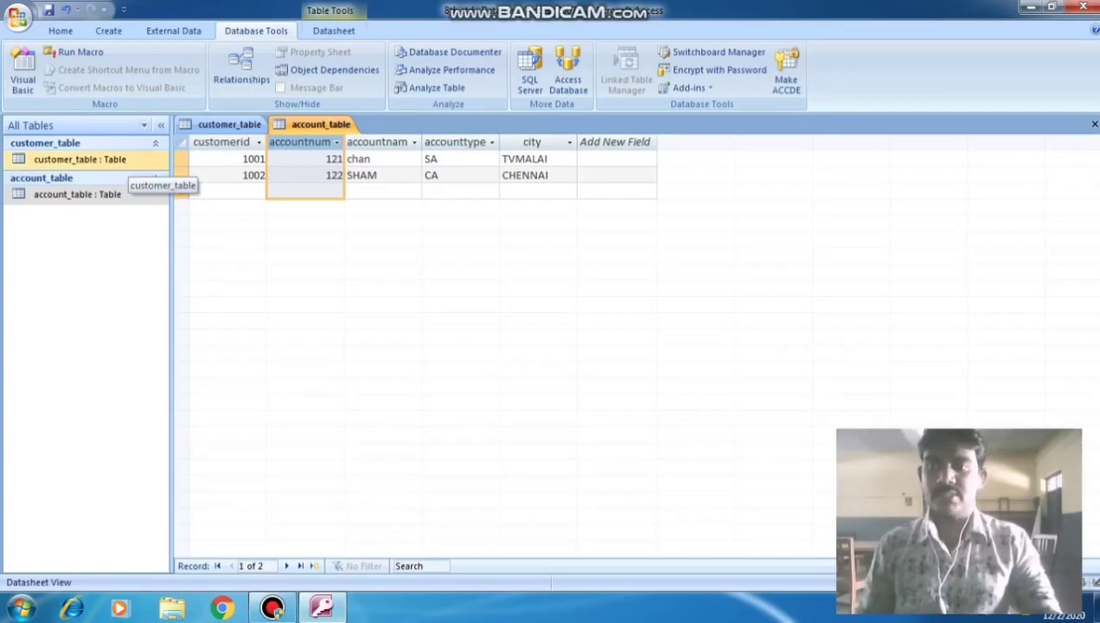
Switch account_table from Datasheet View to Design View and select its customerid field row
left_click(121, 159)
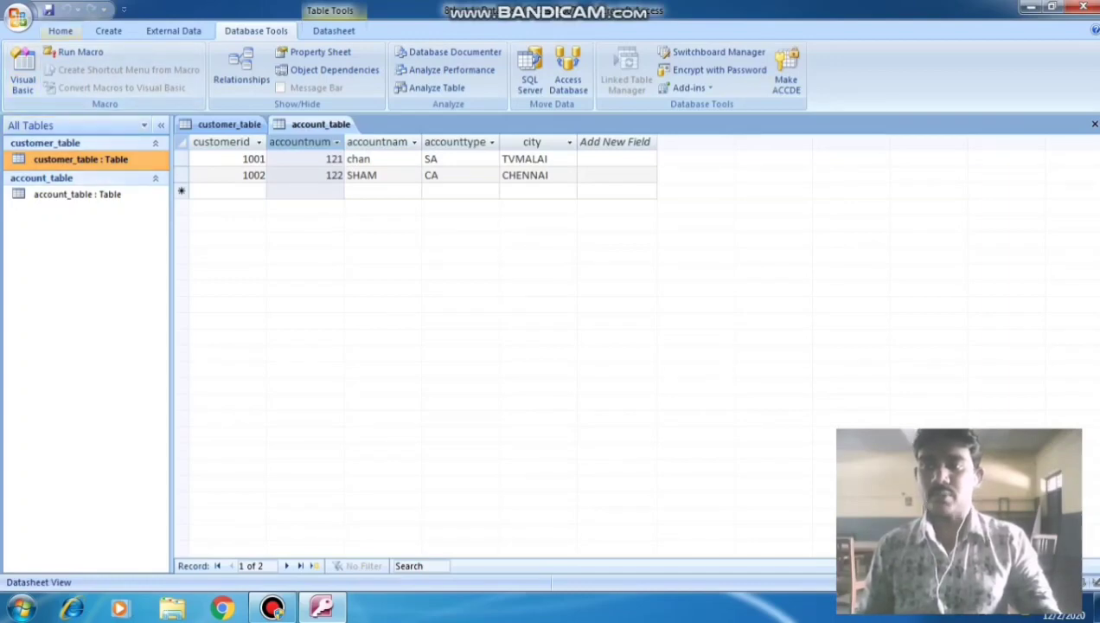
scroll(23, 77, "up", 3)
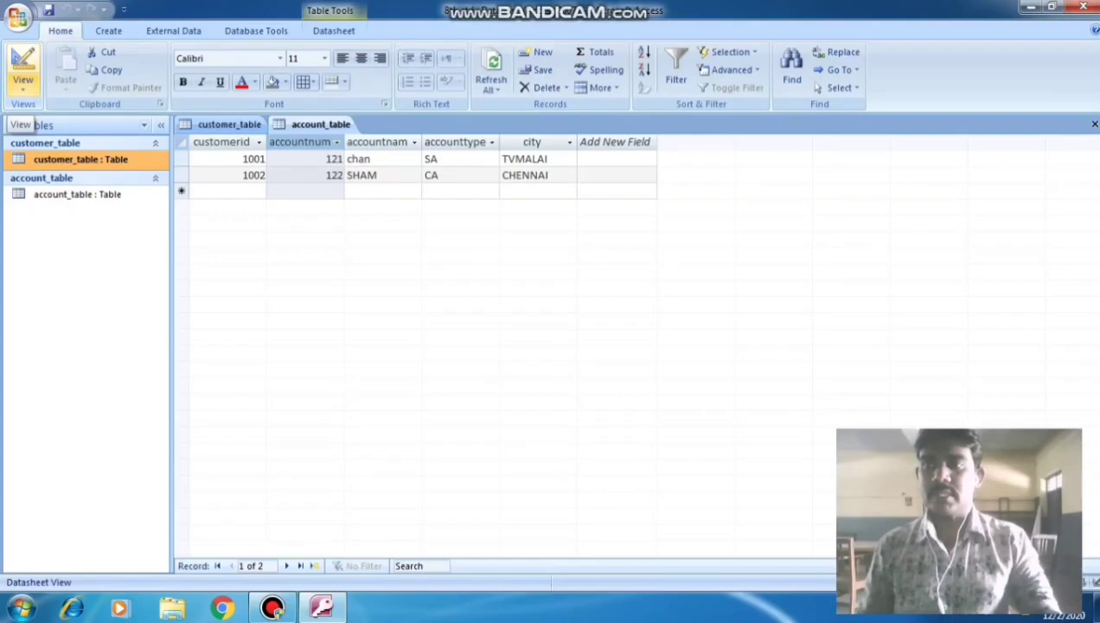
left_click(23, 82)
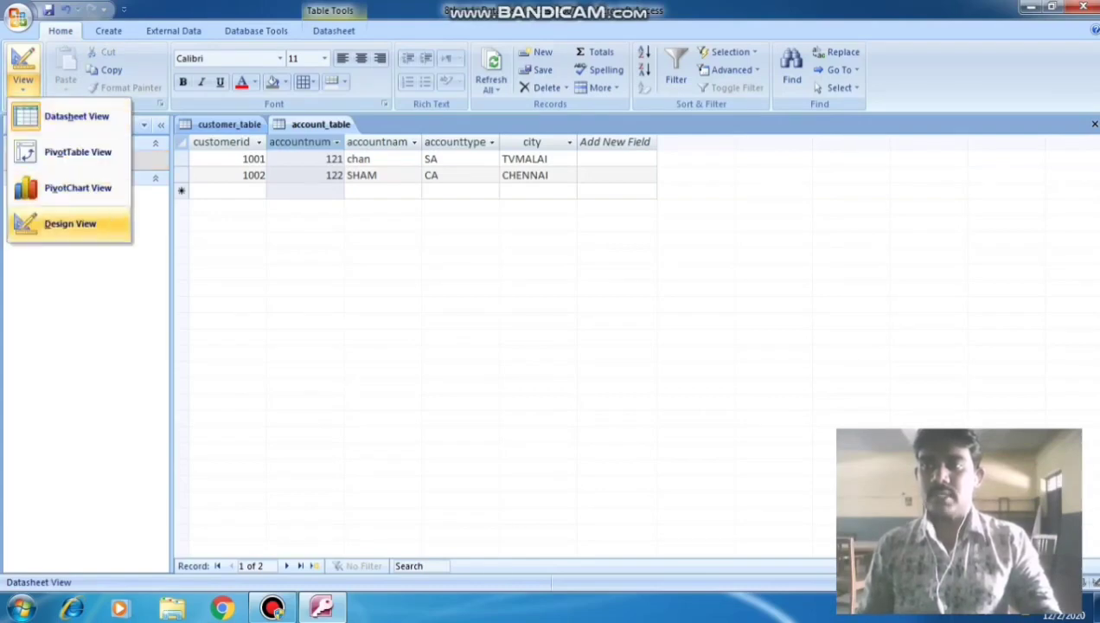
left_click(69, 223)
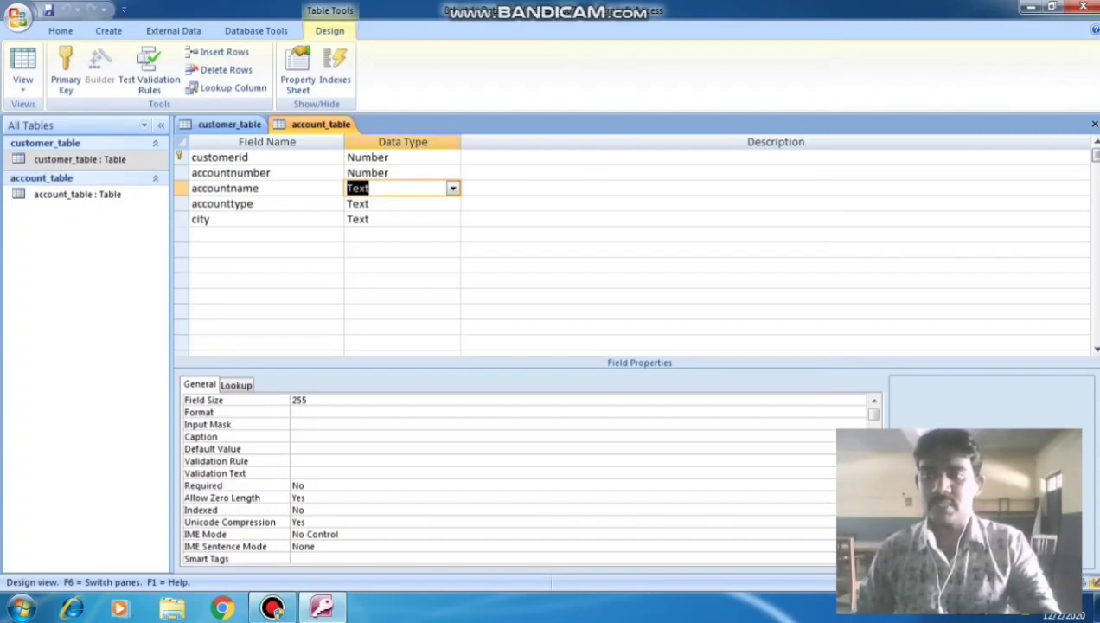
left_click(180, 157)
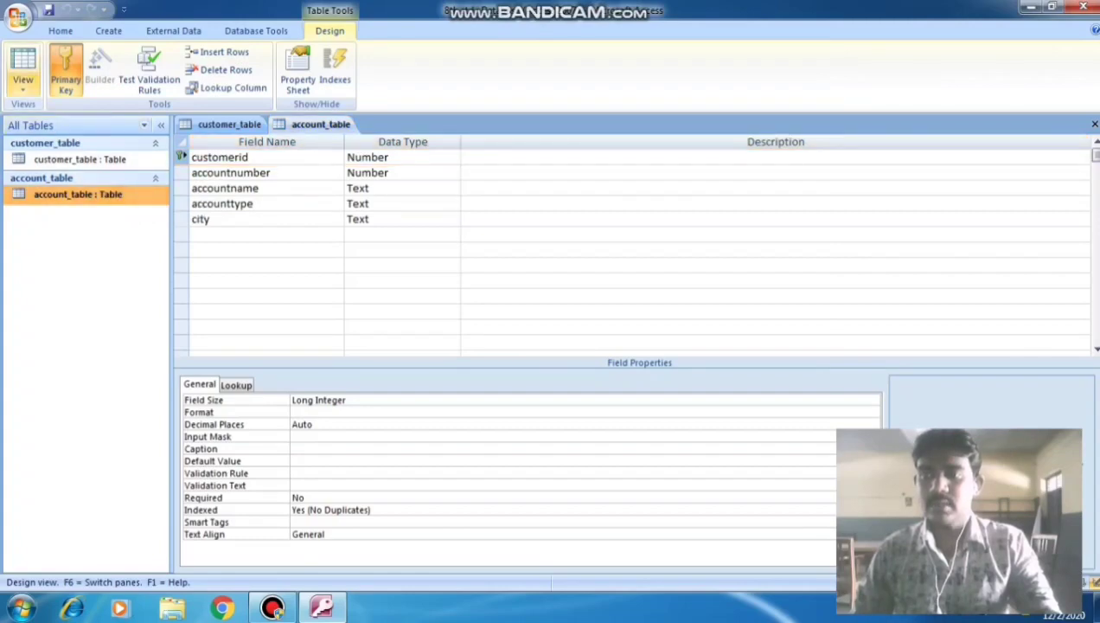
left_click(23, 82)
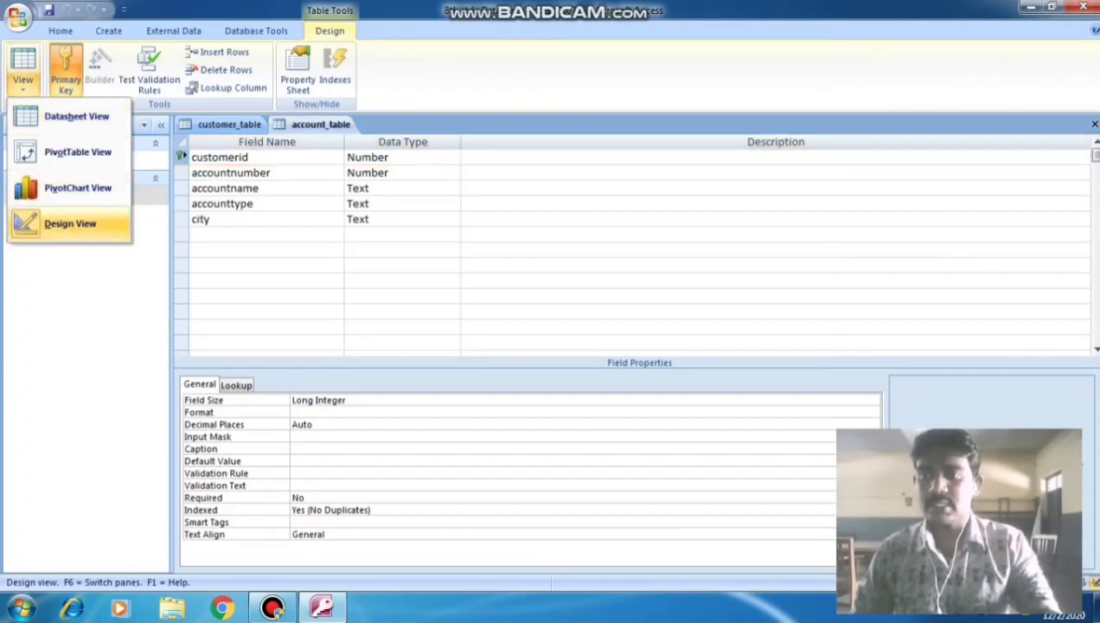
left_click(70, 223)
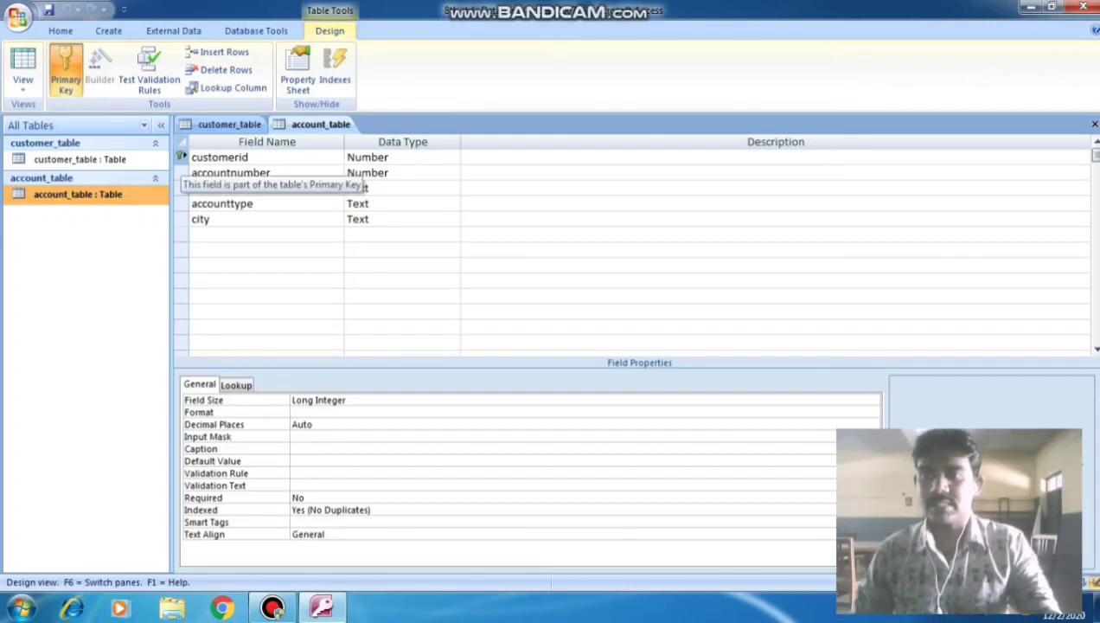
key("F6")
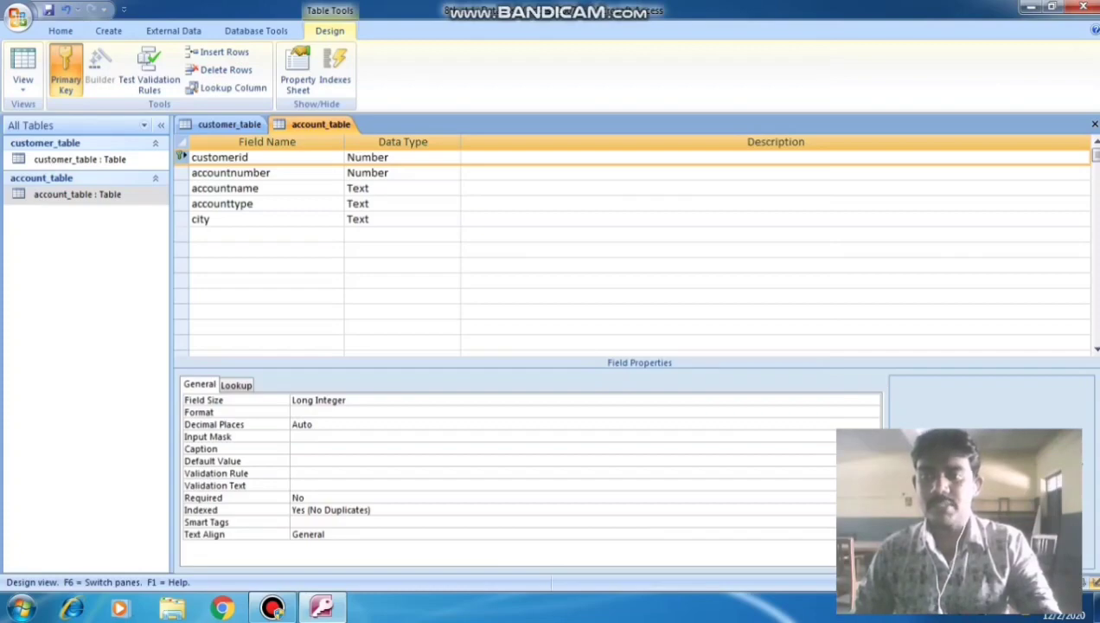
Set the accountnumber field as the primary key of account_table
left_click(181, 173)
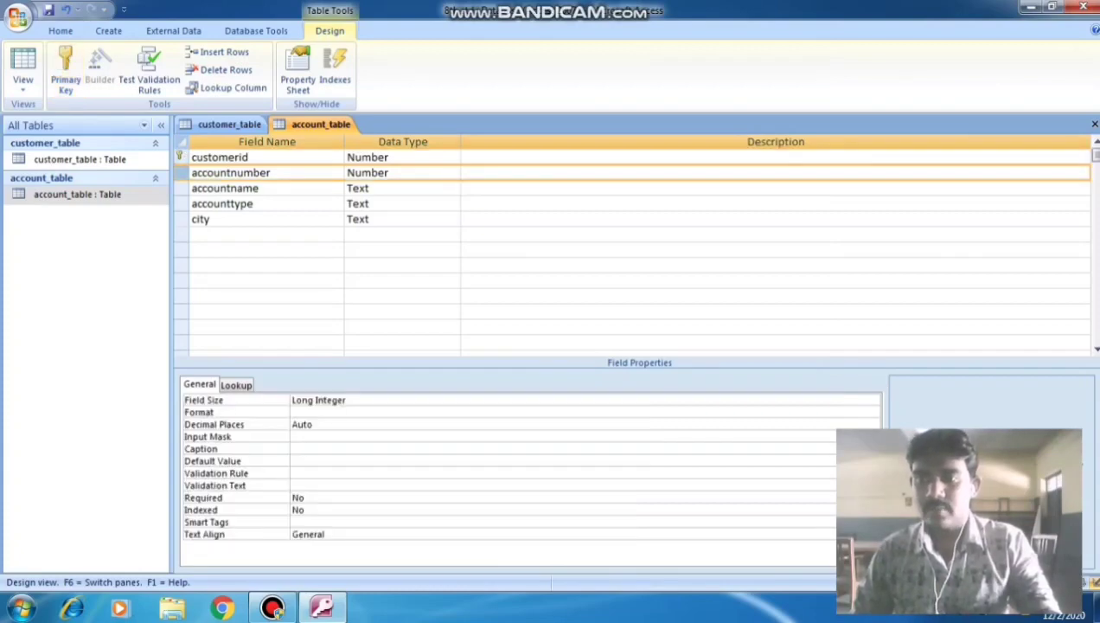
right_click(181, 173)
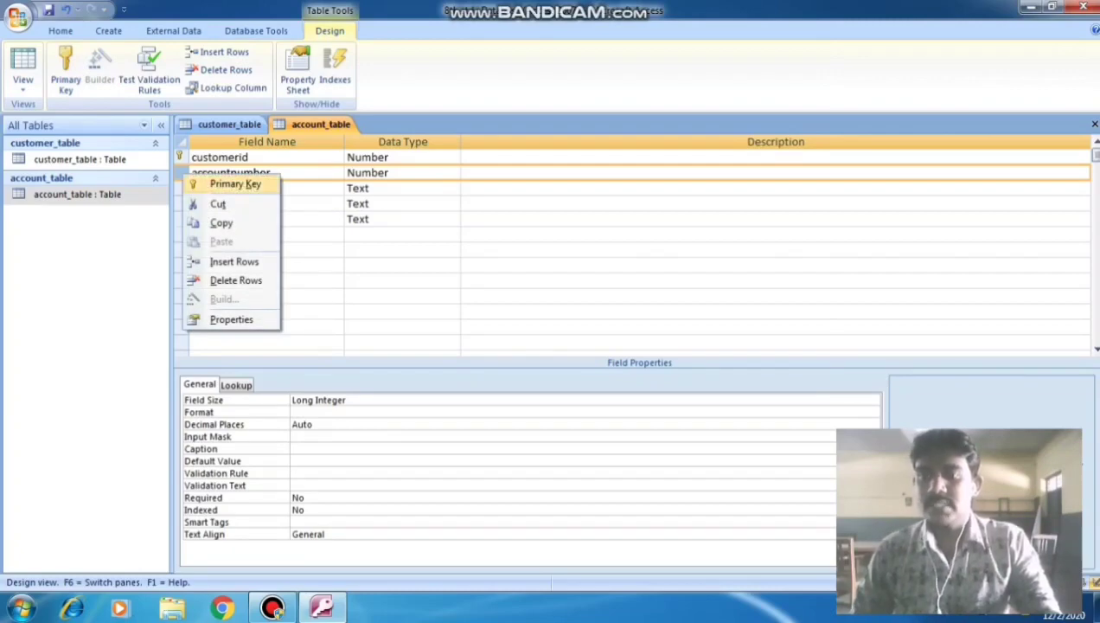
left_click(233, 185)
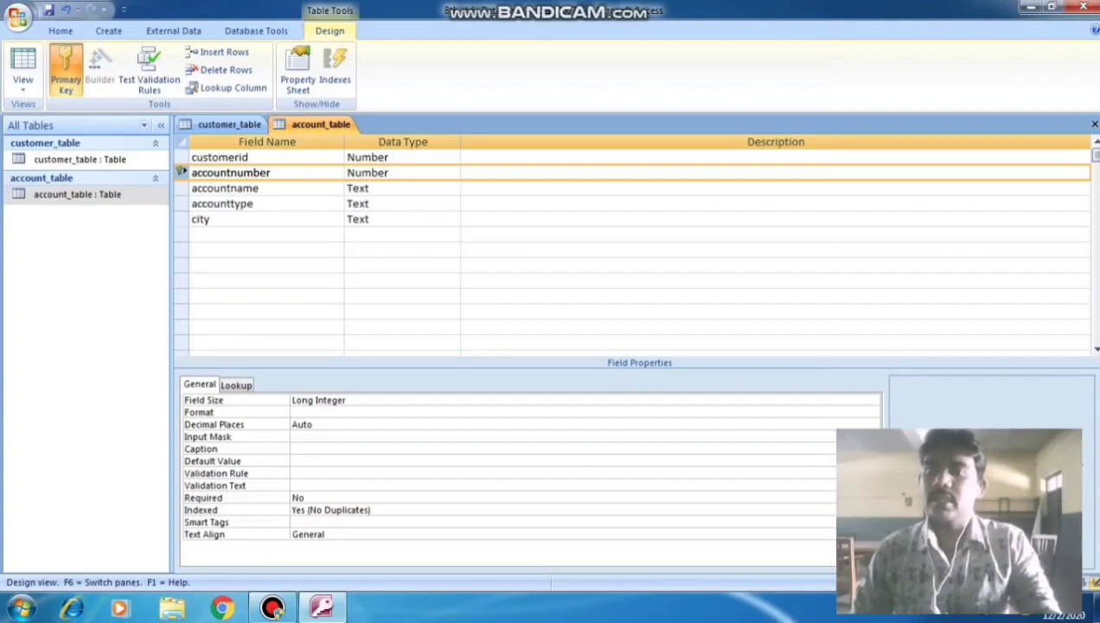
Restore customerid as the primary key field of account_table
left_click(182, 157)
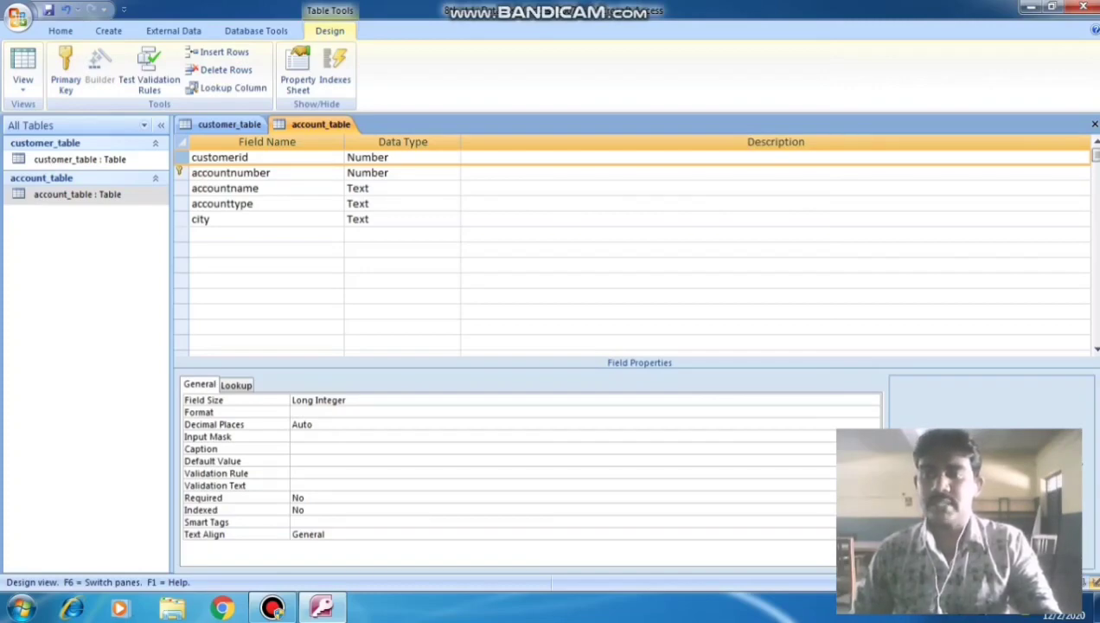
right_click(183, 157)
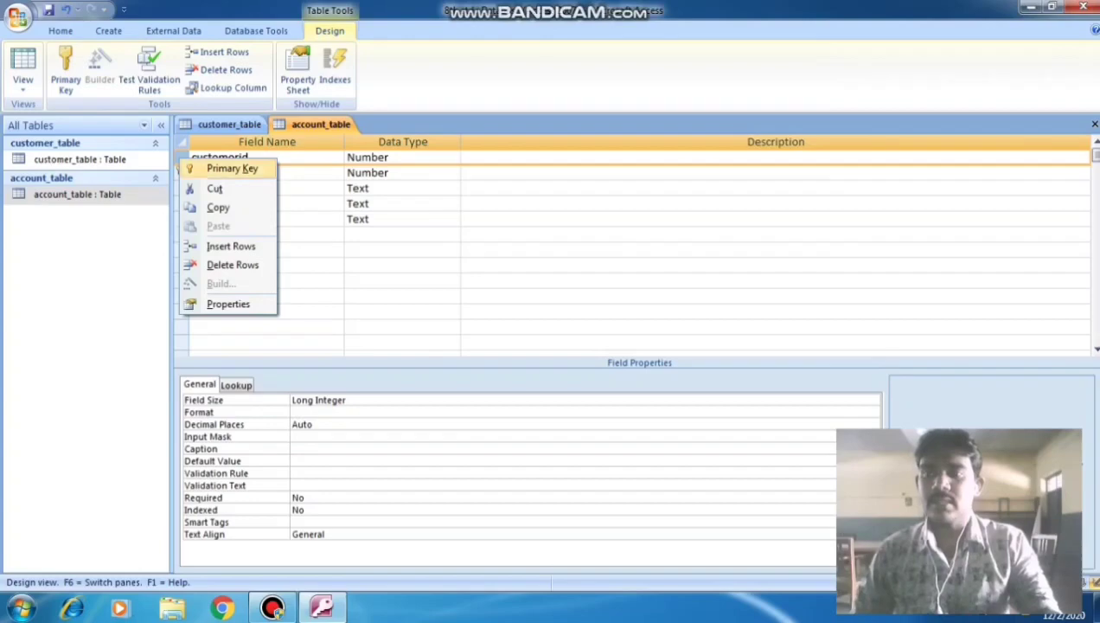
left_click(227, 167)
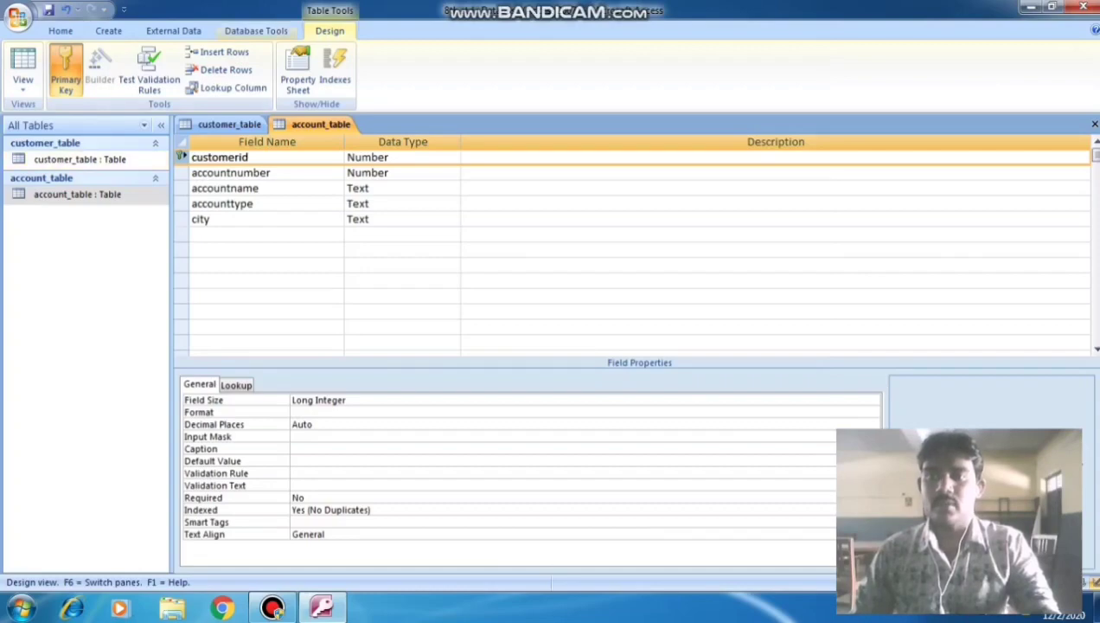
Open the Relationships layout, add customer_table and account_table to it, and place account_table below and apart from customer_table
scroll(149, 73, "up", 1)
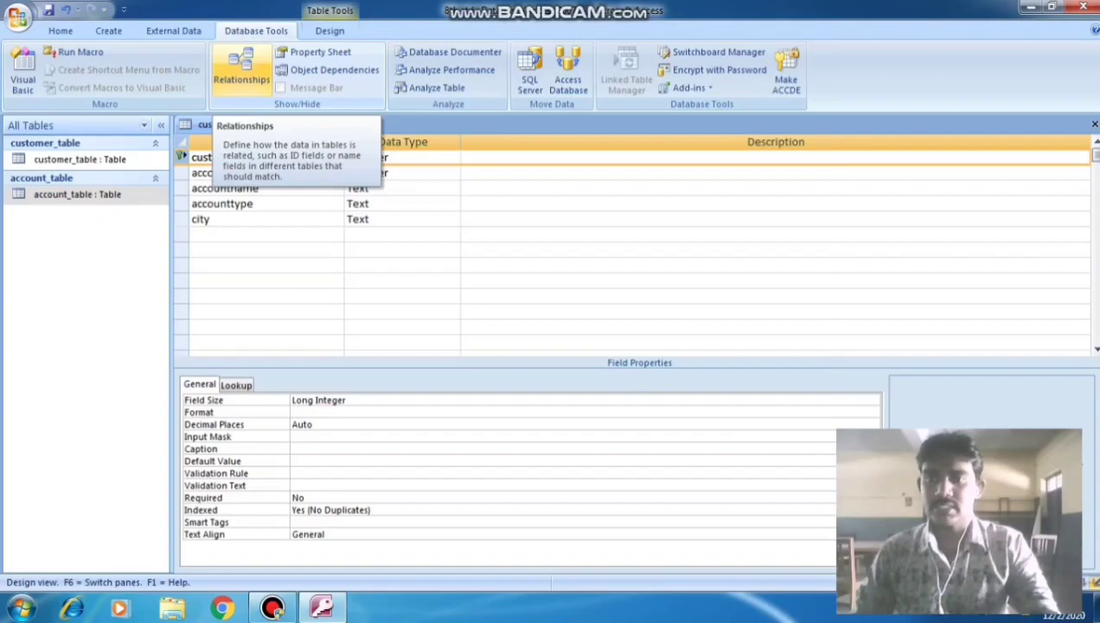
left_click(241, 67)
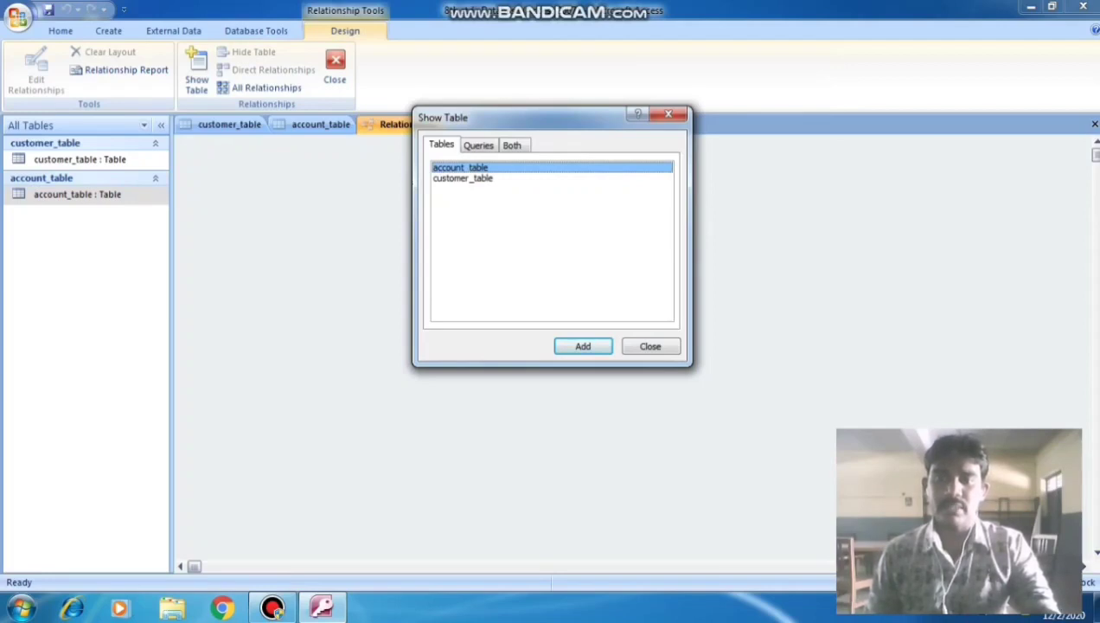
left_click(462, 178)
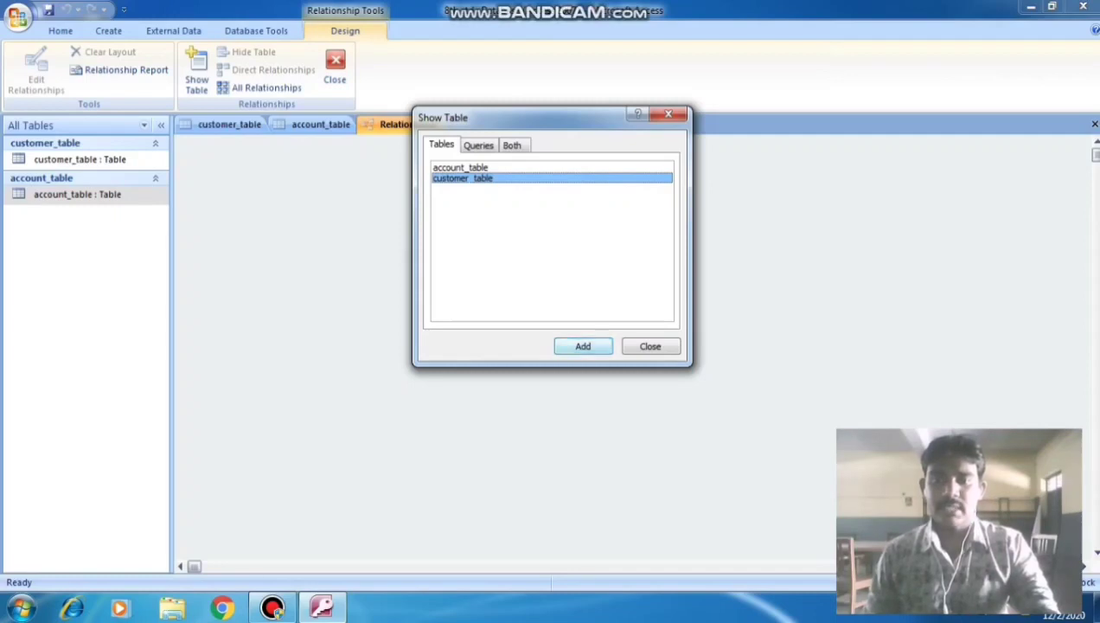
left_click(583, 346)
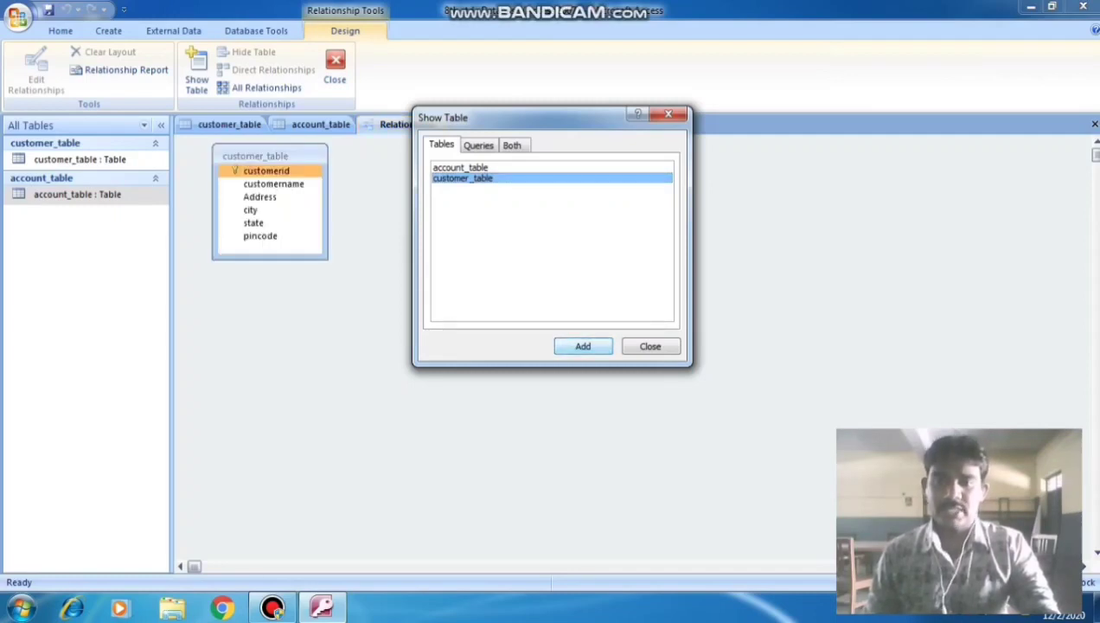
left_click(460, 167)
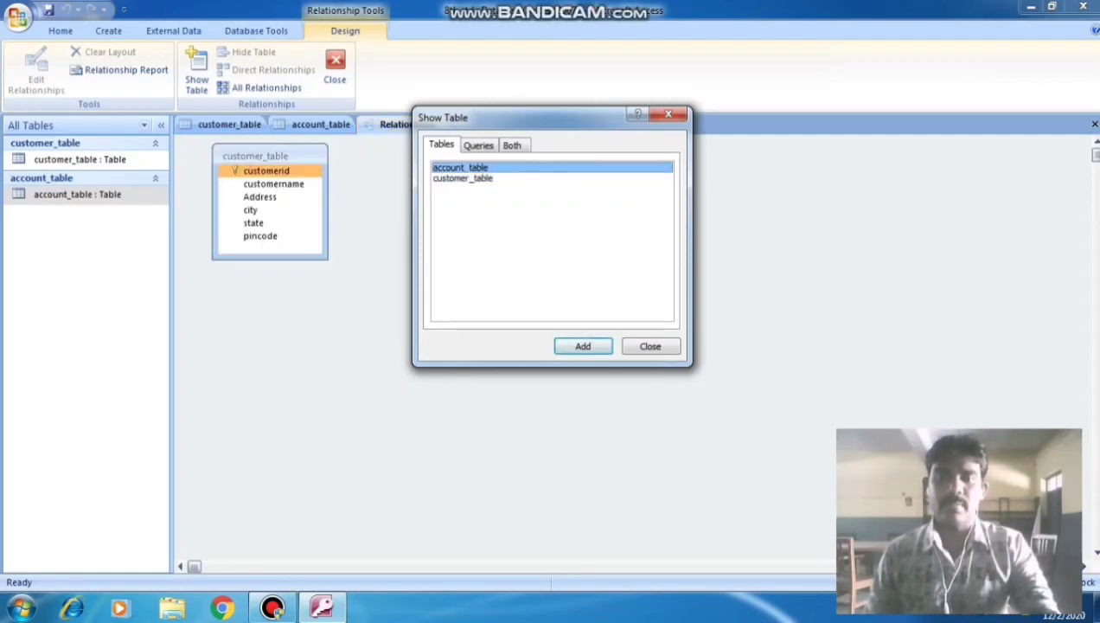
key("Return")
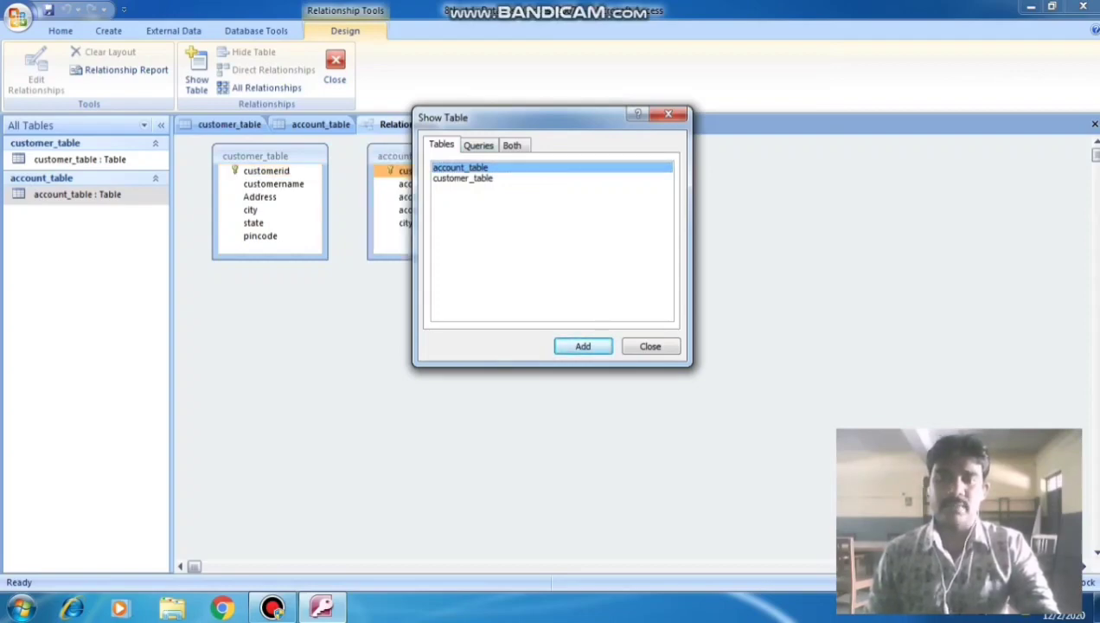
key("Tab")
key("Return")
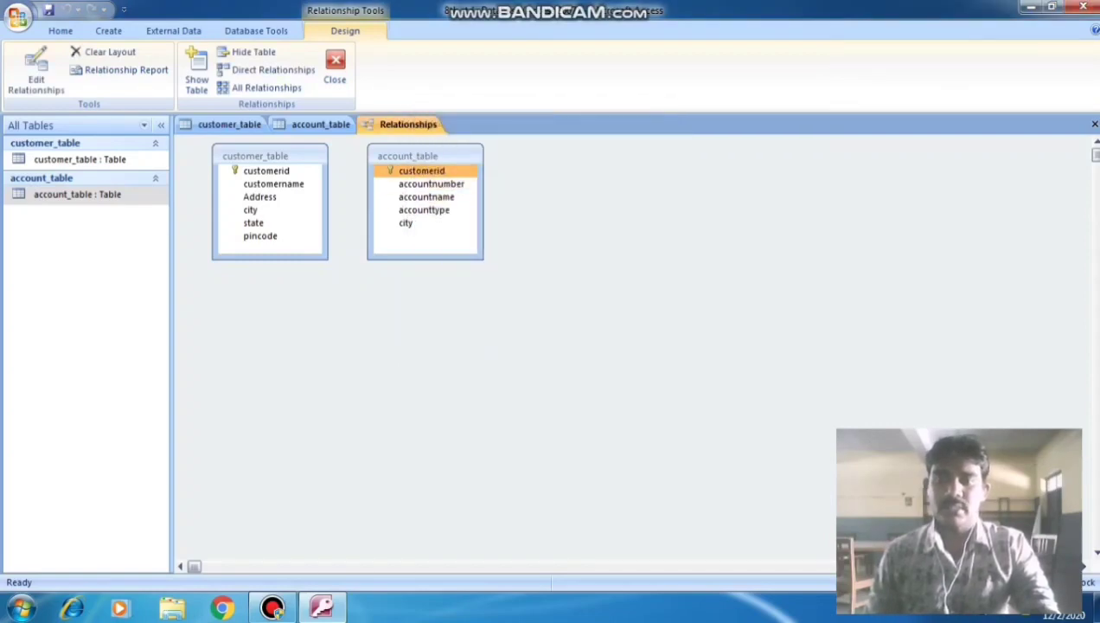
left_click_drag(407, 155, 604, 326)
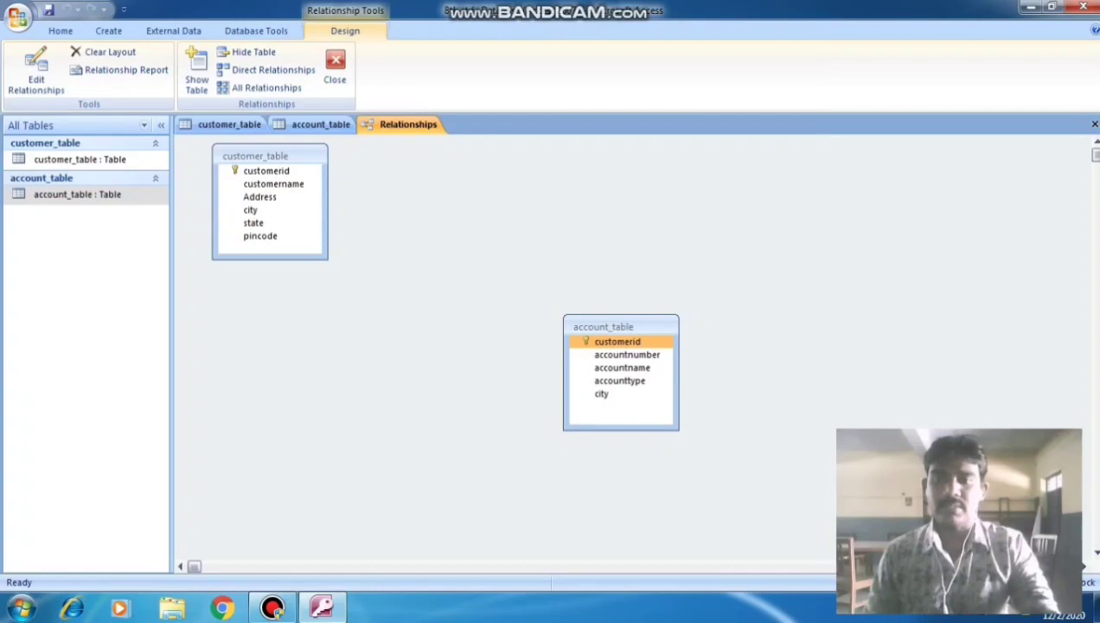
Start a relationship from customerid in customer_table to accountnumber in account_table
left_click_drag(618, 341, 266, 170)
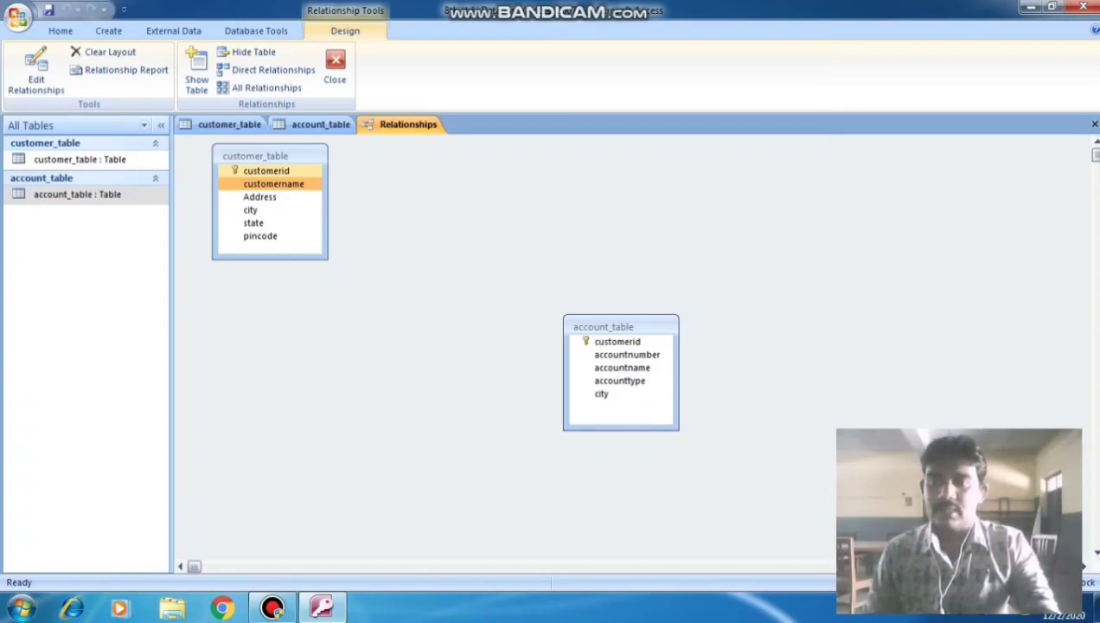
left_click(267, 170)
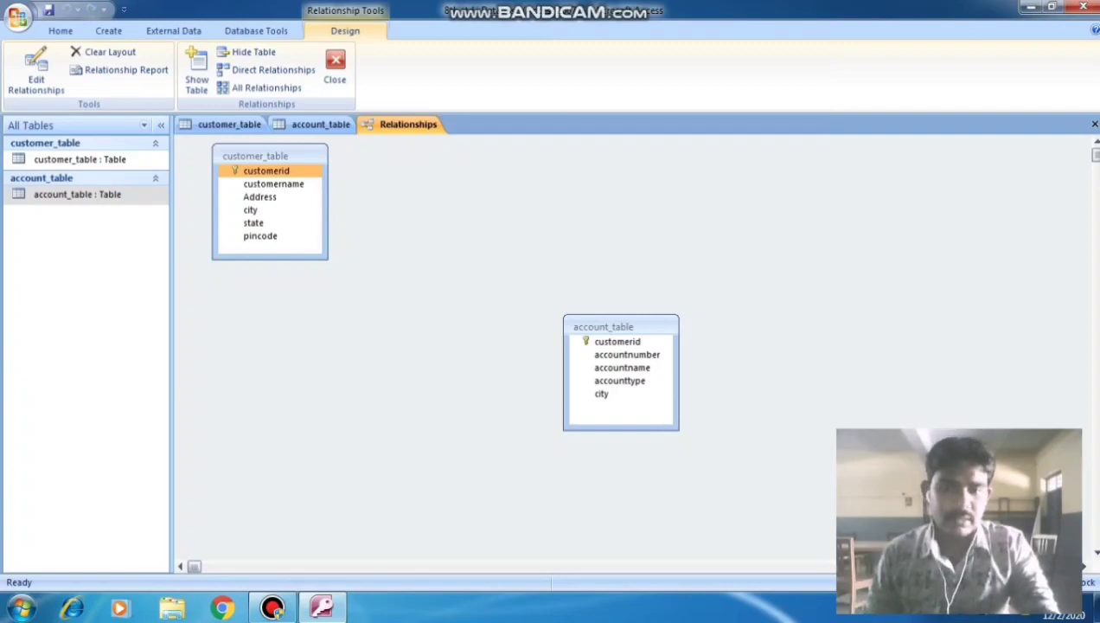
left_click_drag(266, 170, 627, 355)
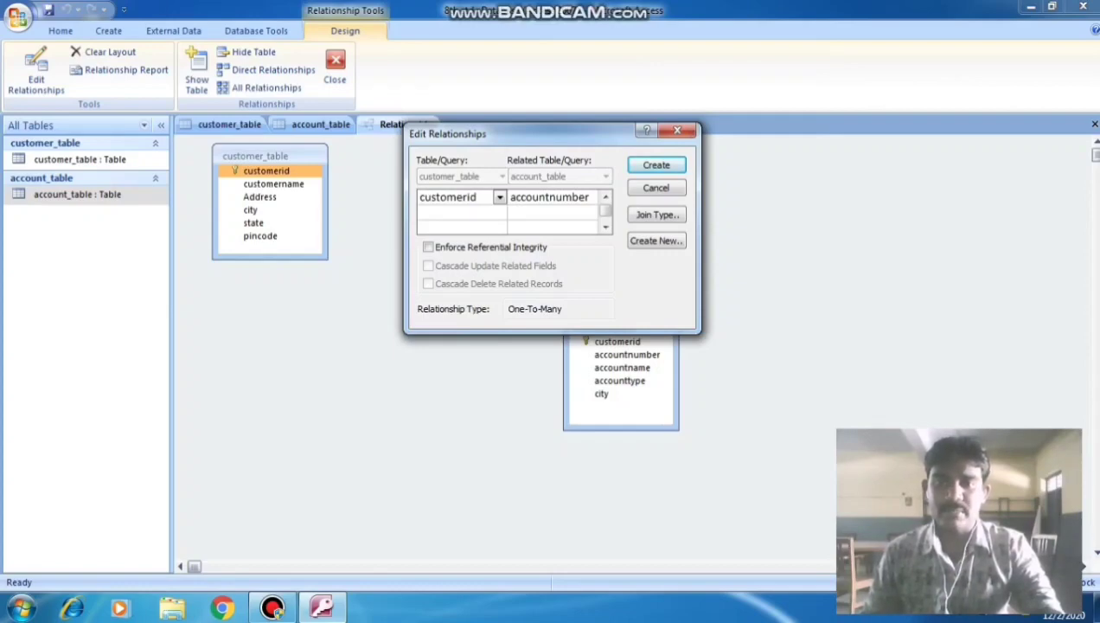
Change the related account_table field to customerid and create the relationship with customerid in customer_table
key("alt+Down")
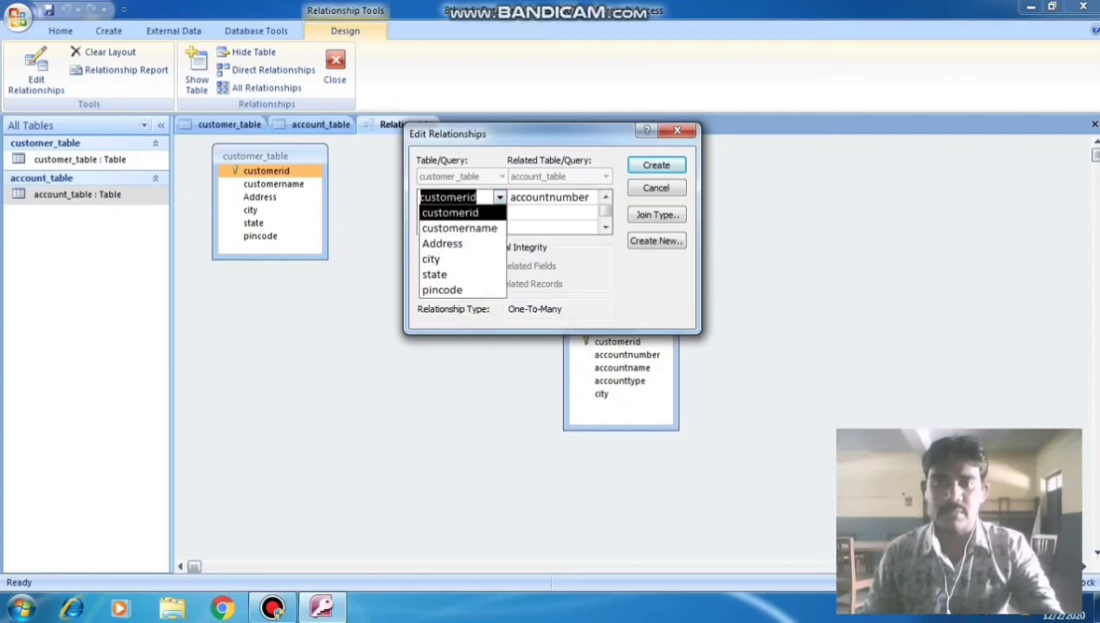
key("Escape")
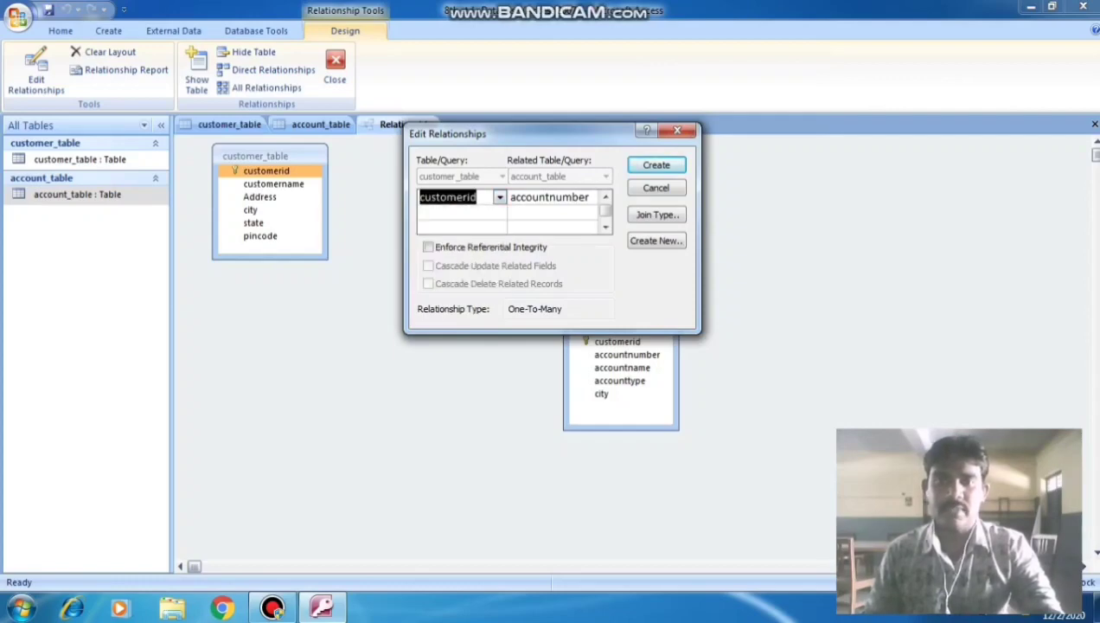
key("Tab")
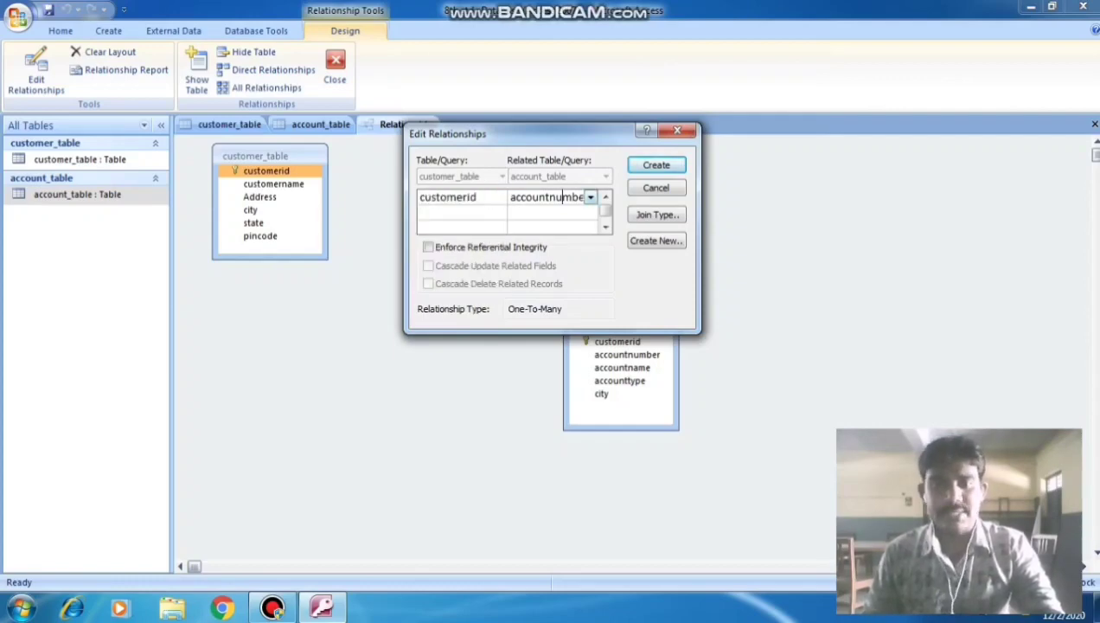
key("alt+Down")
key("Up")
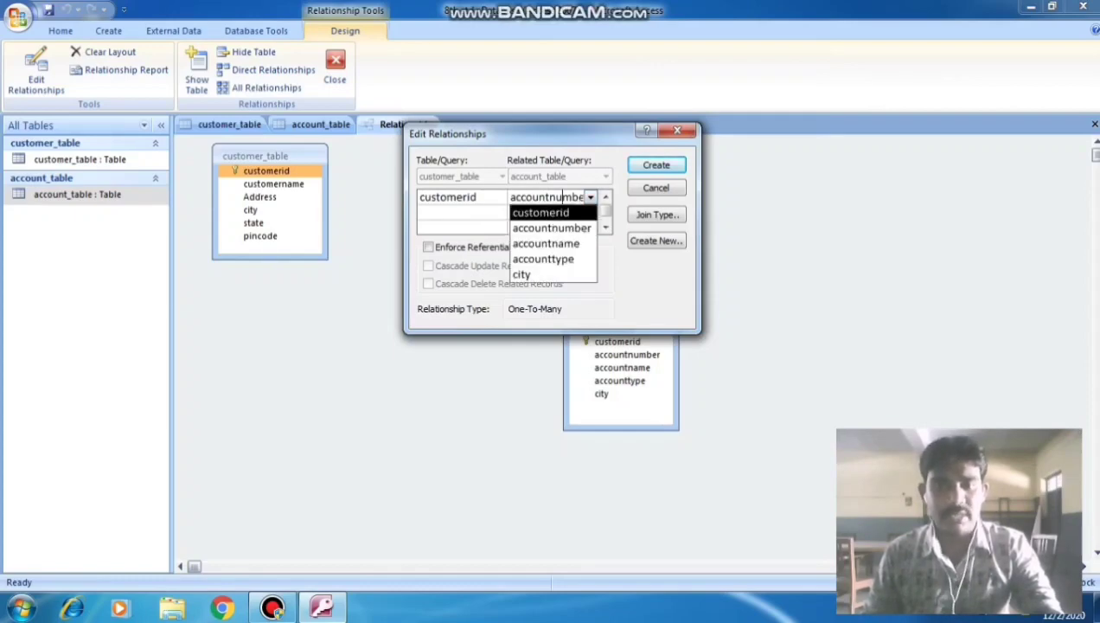
key("Return")
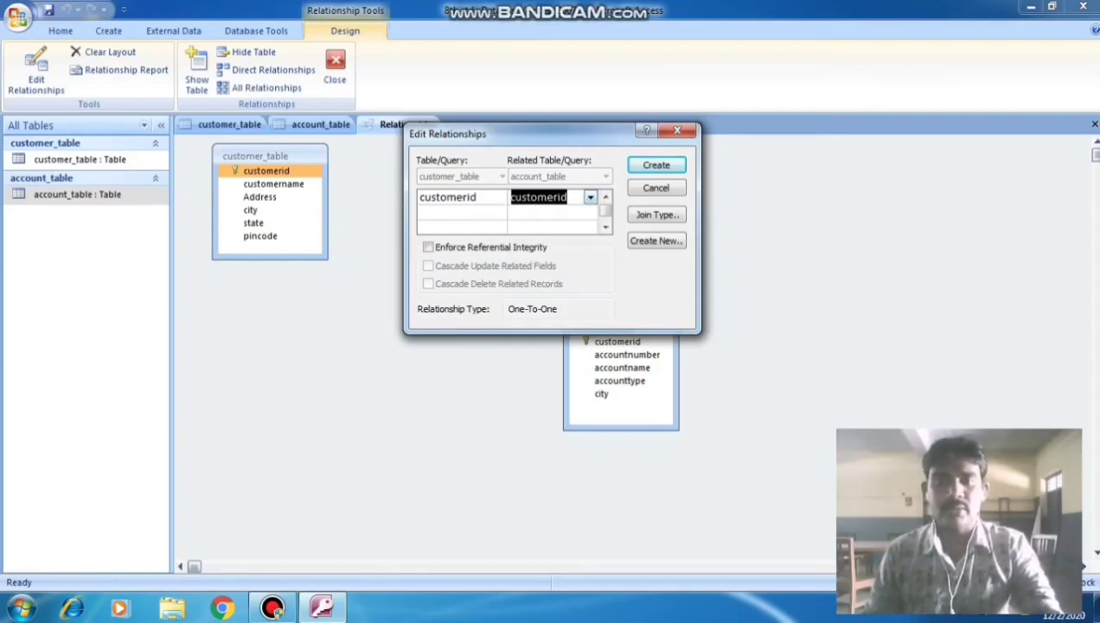
key("alt+Down")
key("Escape")
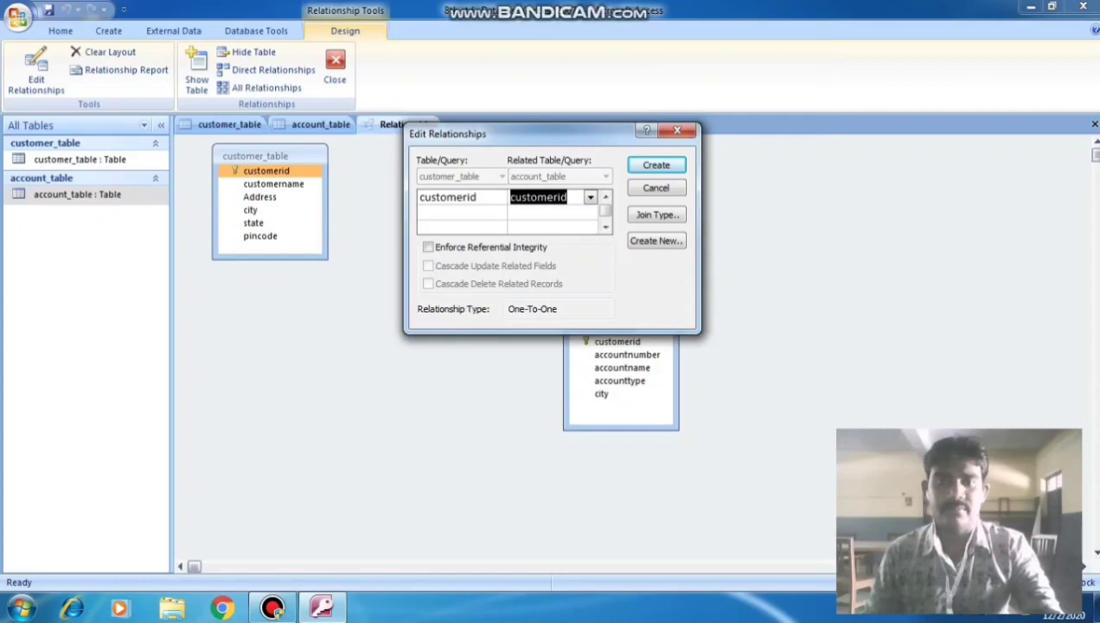
key("Return")
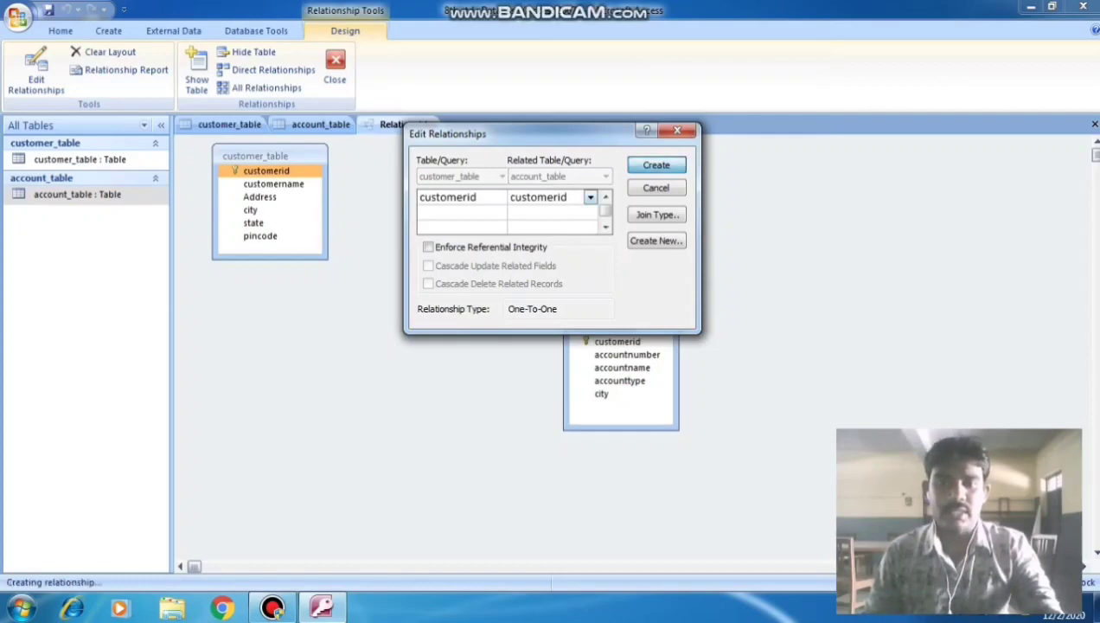
Move account_table farther away from customer_table, and close the Relationships layout with its changes saved
left_click_drag(603, 327, 676, 423)
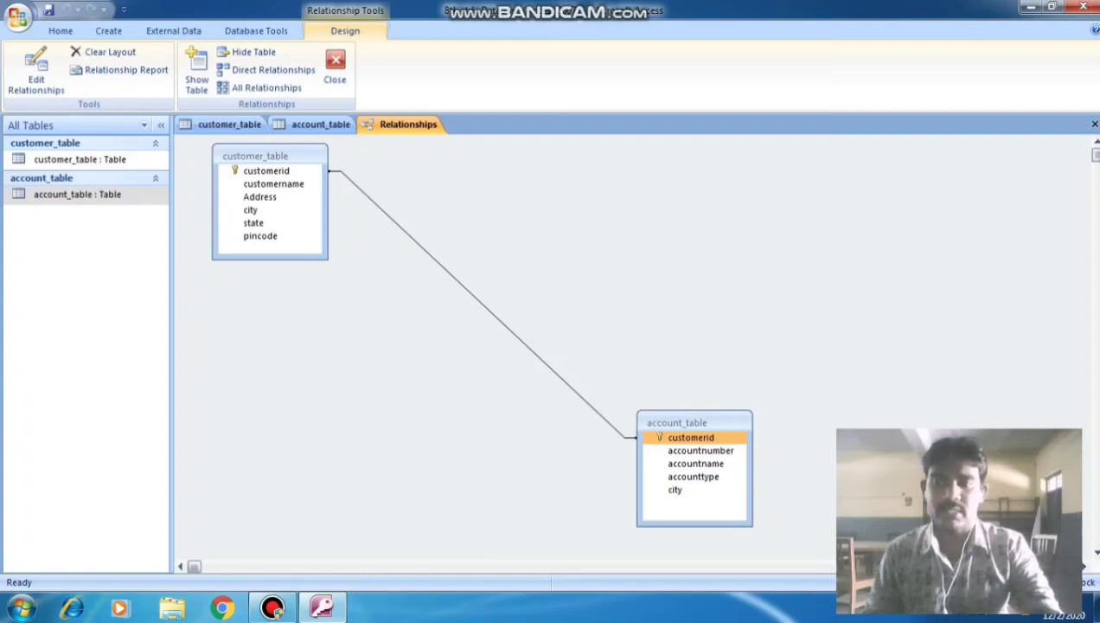
left_click_drag(691, 437, 266, 170)
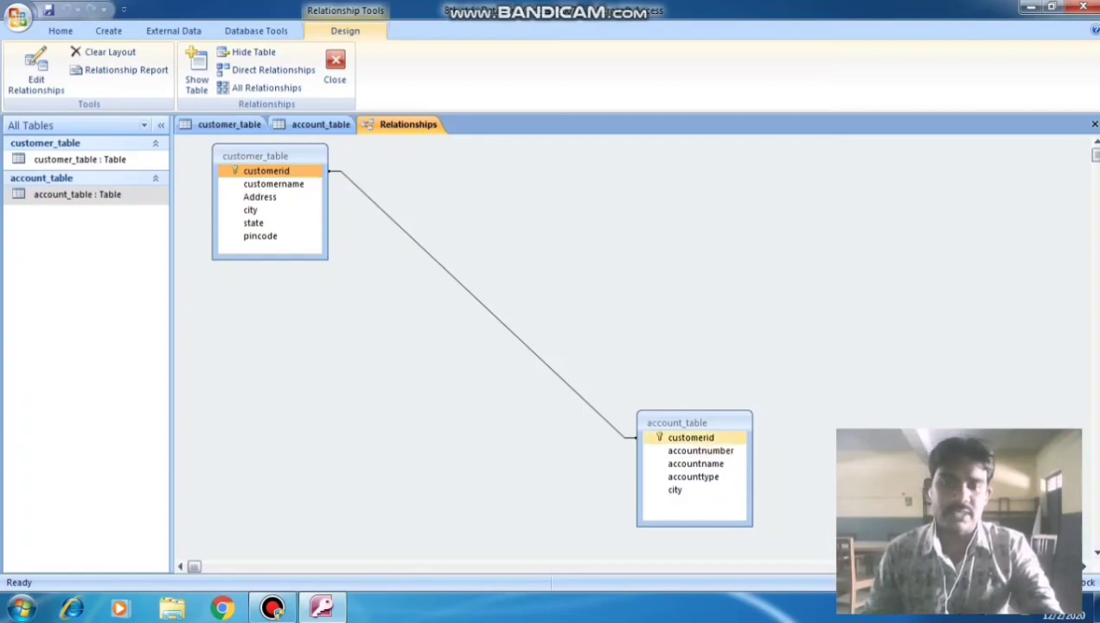
left_click(691, 437)
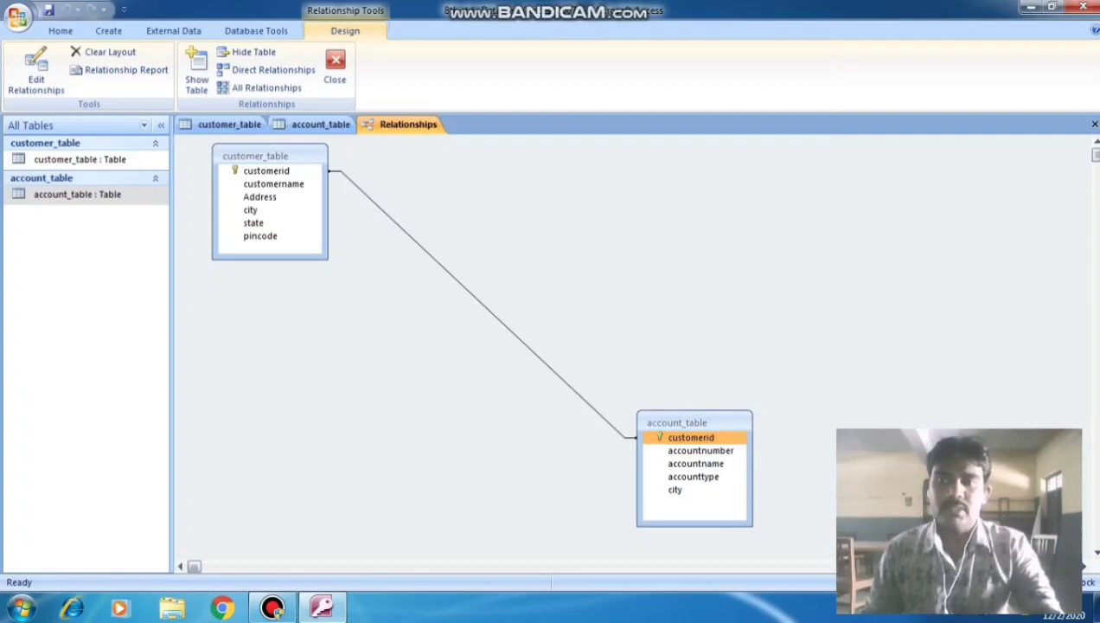
left_click(266, 171)
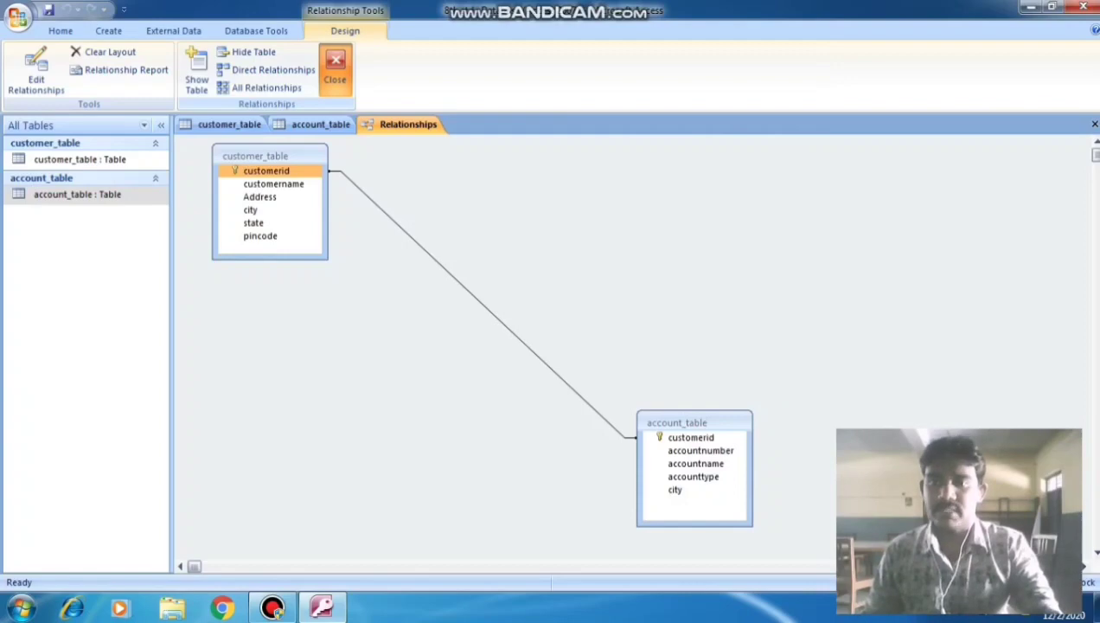
left_click(335, 67)
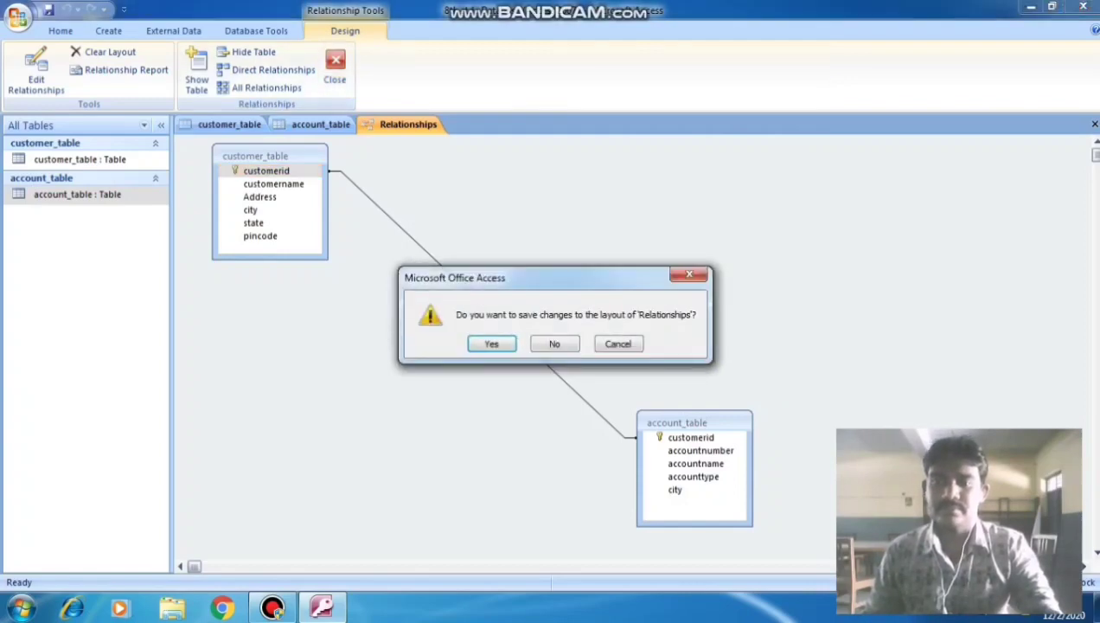
left_click(491, 343)
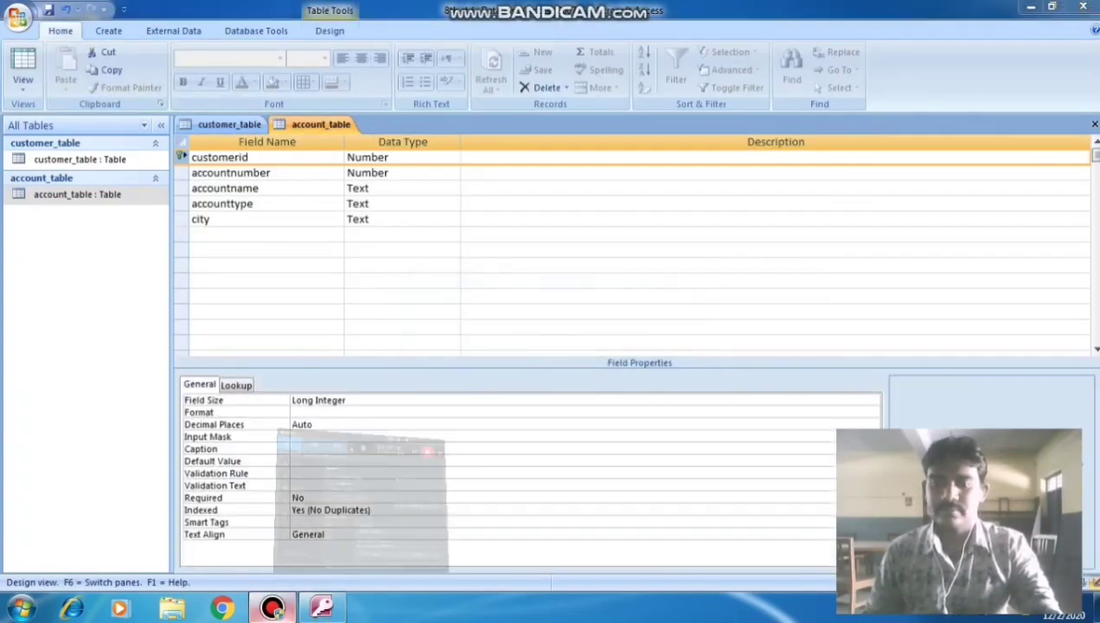
left_click(272, 607)
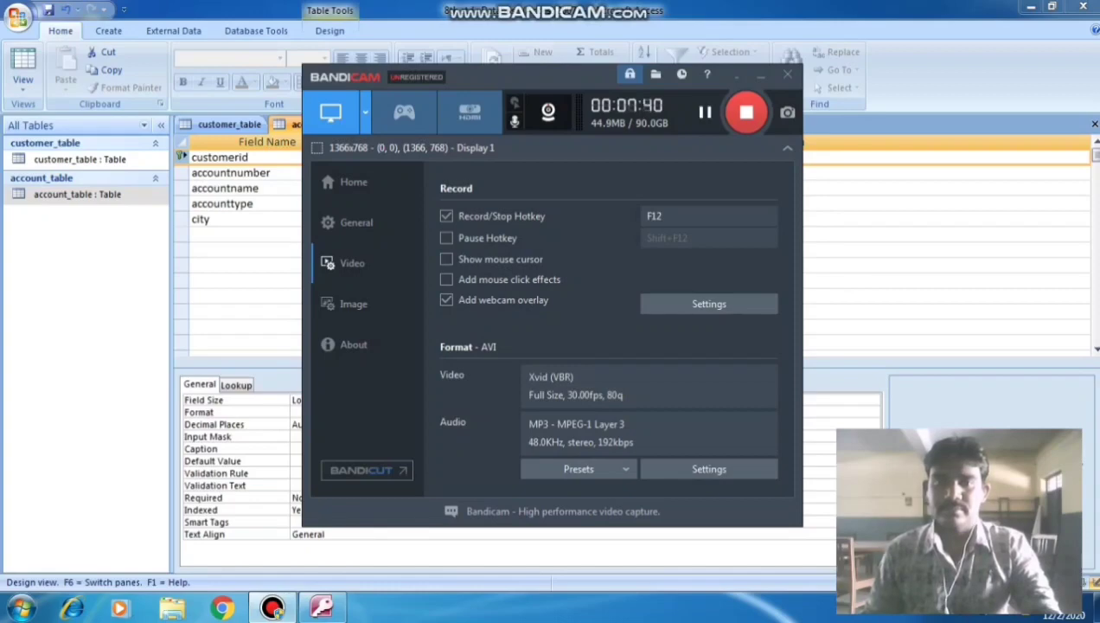
left_click(759, 75)
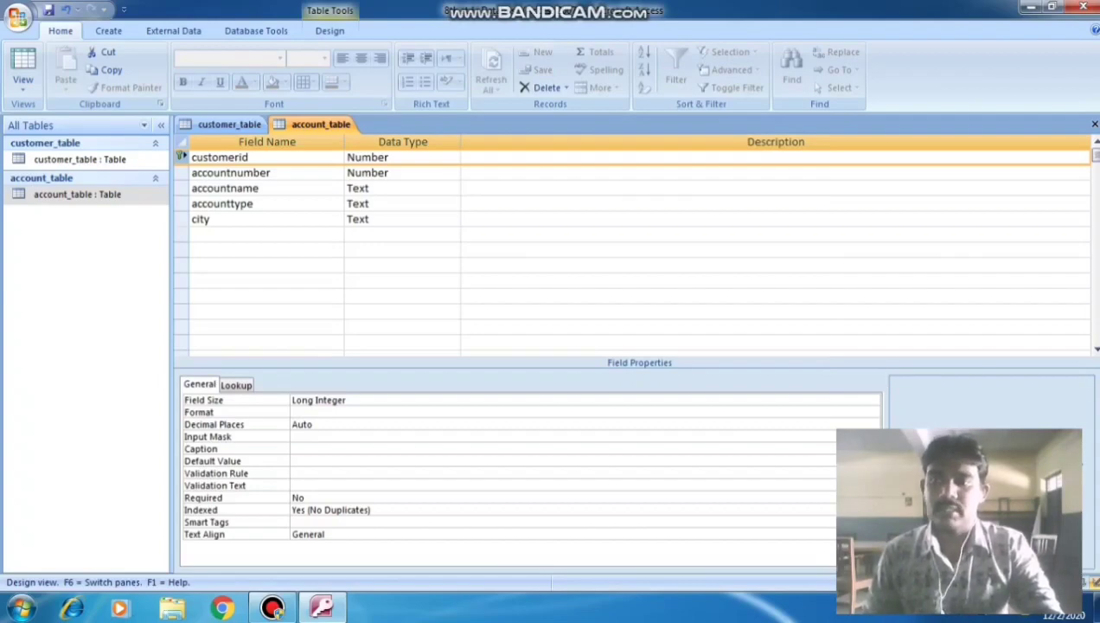
left_click(79, 159)
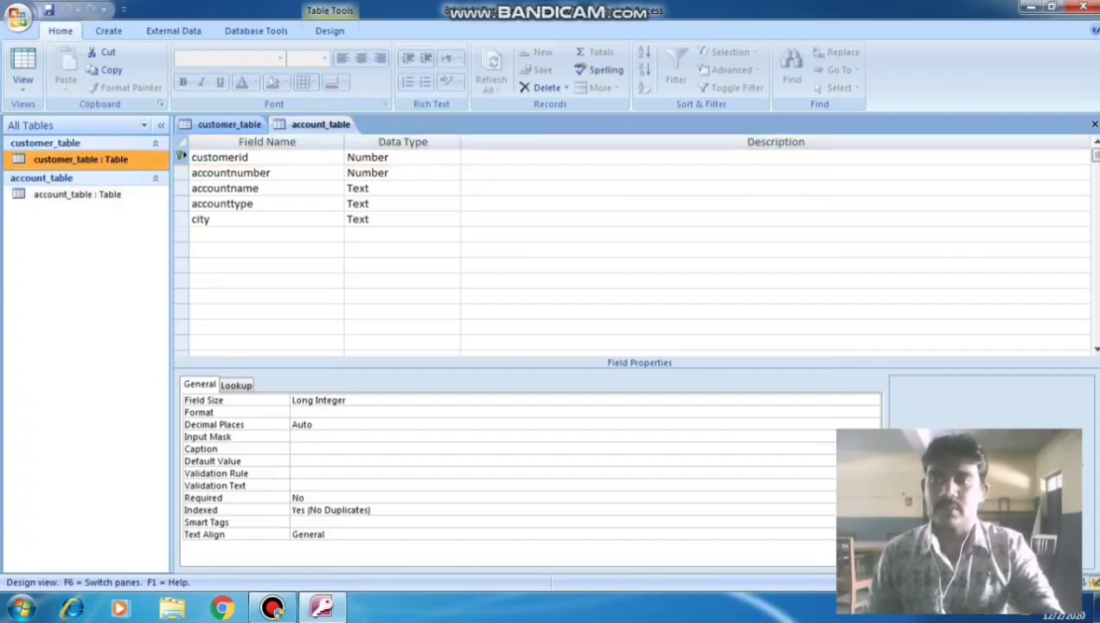
right_click(114, 163)
key("Escape")
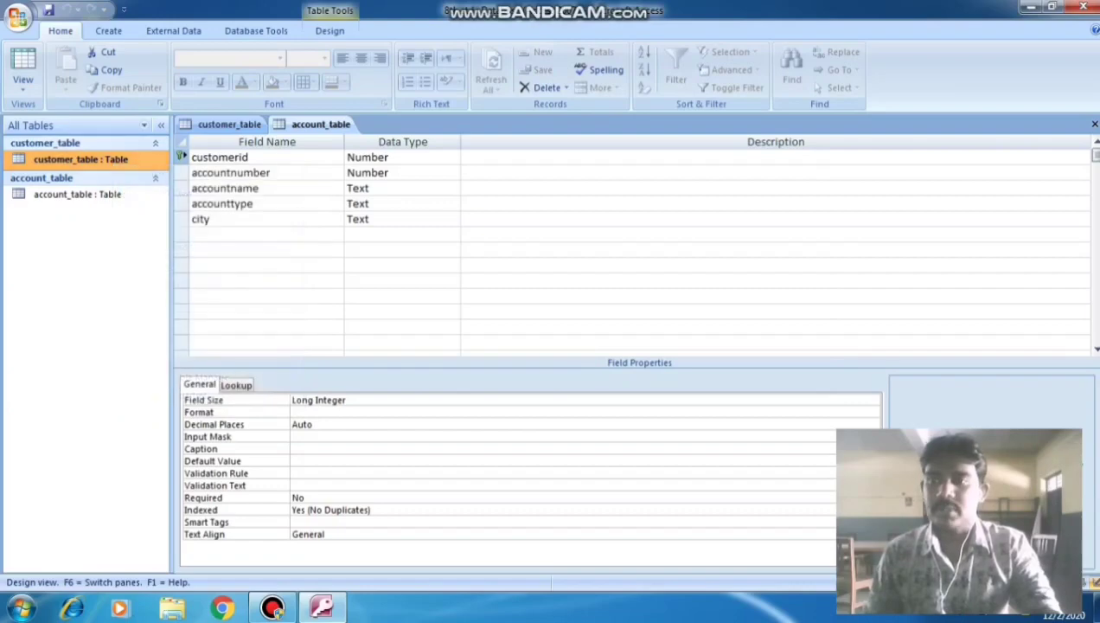
Switch account_table from Design View to Datasheet View, saving the table
left_click(23, 79)
left_click(76, 116)
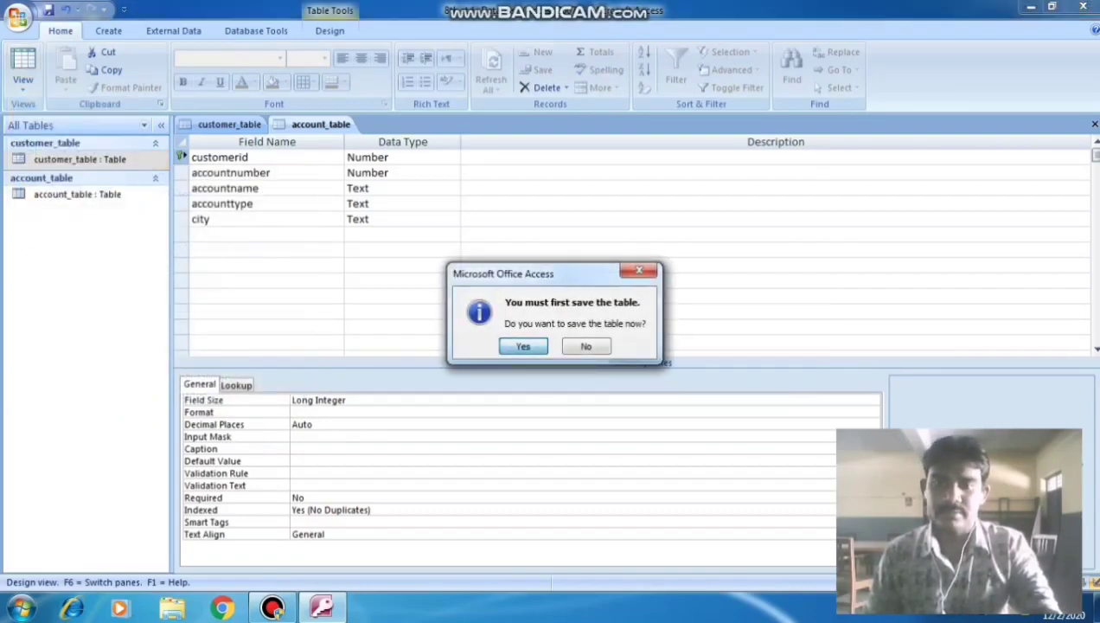
left_click(523, 346)
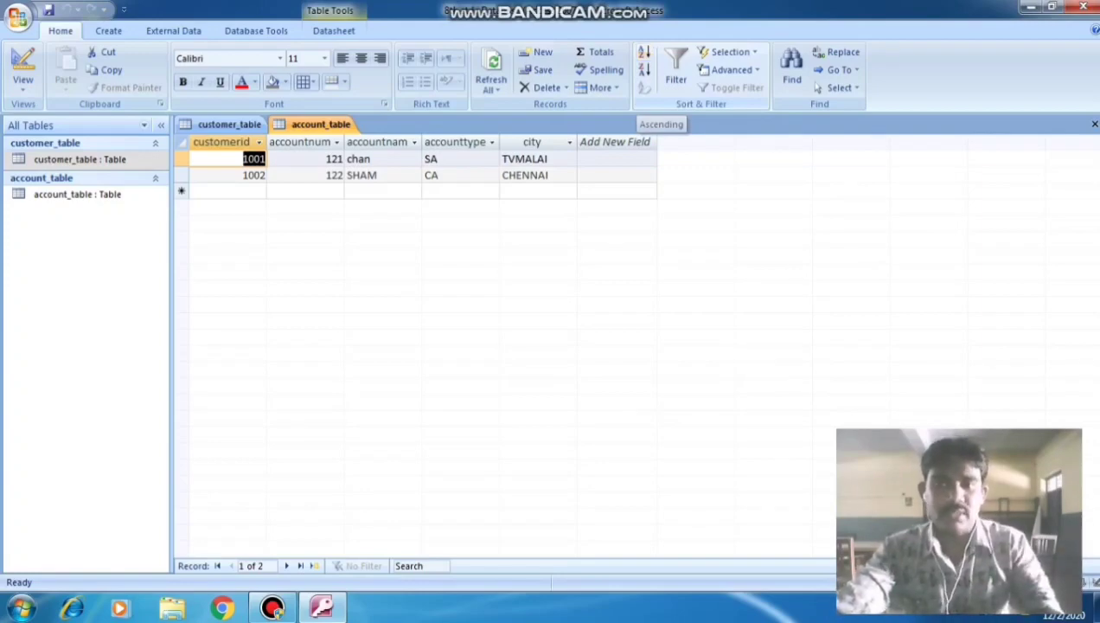
Sort the account_table records by customerid in ascending order, and re-sort them in descending order
left_click(644, 54)
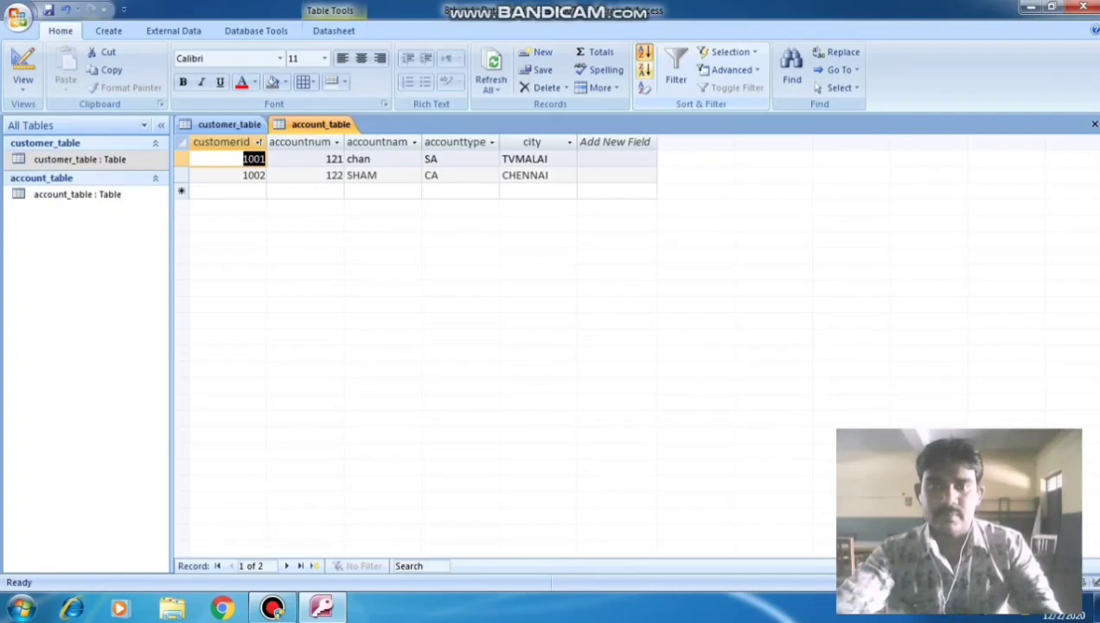
left_click(644, 70)
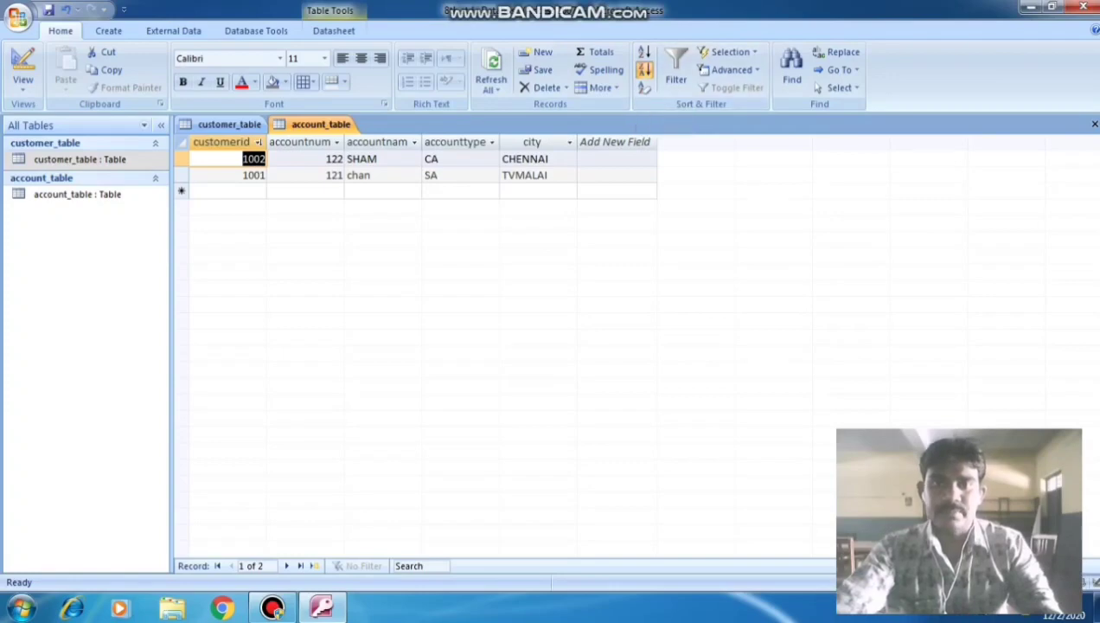
left_click(272, 608)
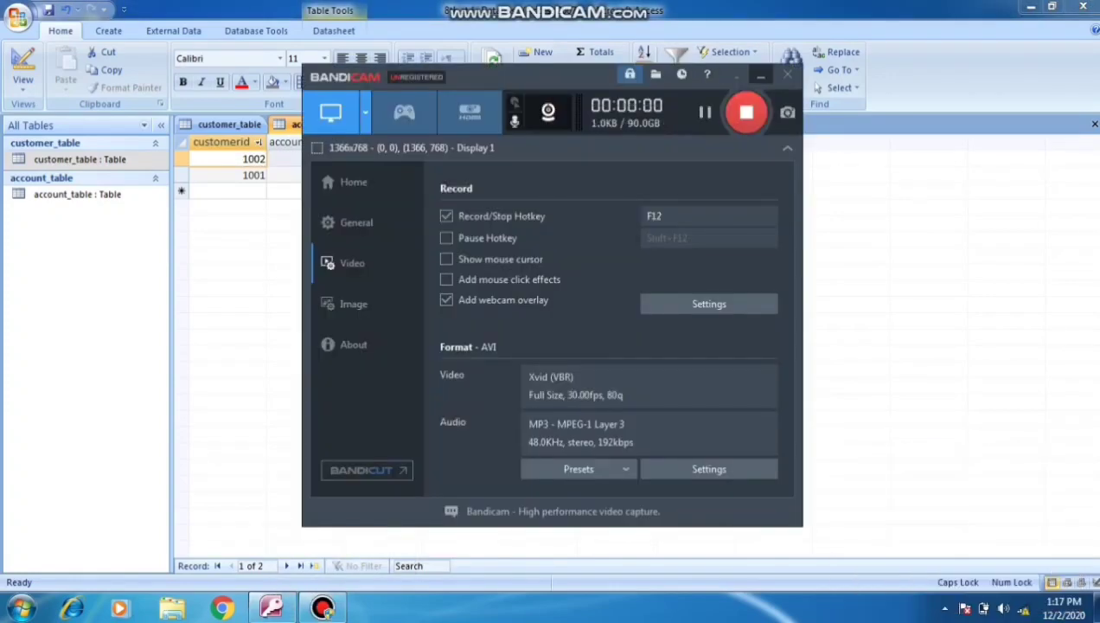
left_click(760, 75)
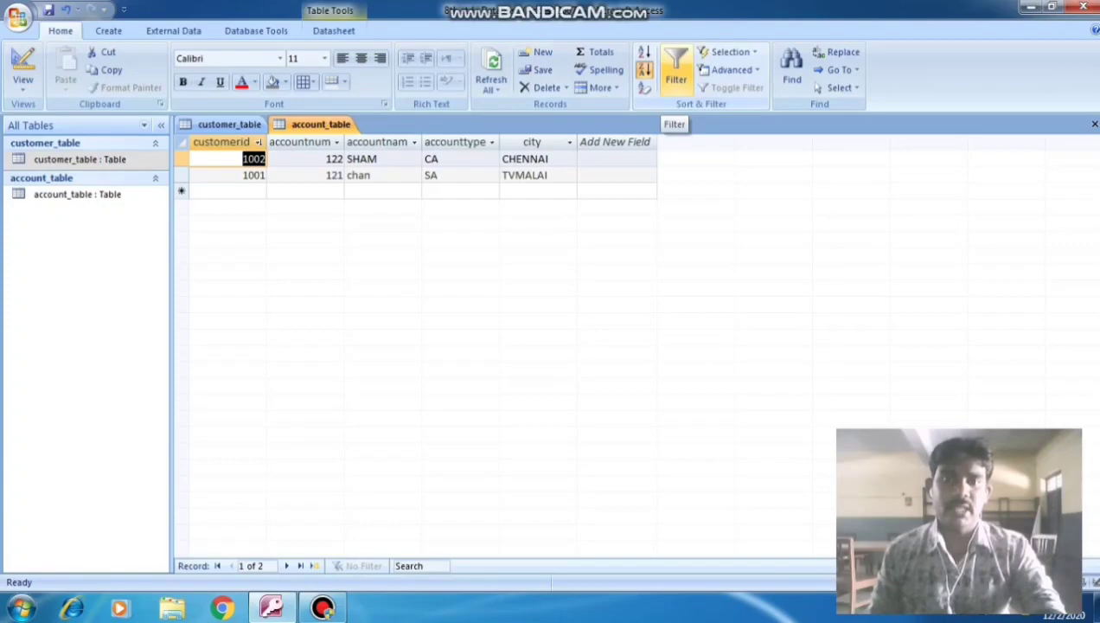
Filter account_table on the customerid column to show only the record with value 1001
left_click(675, 74)
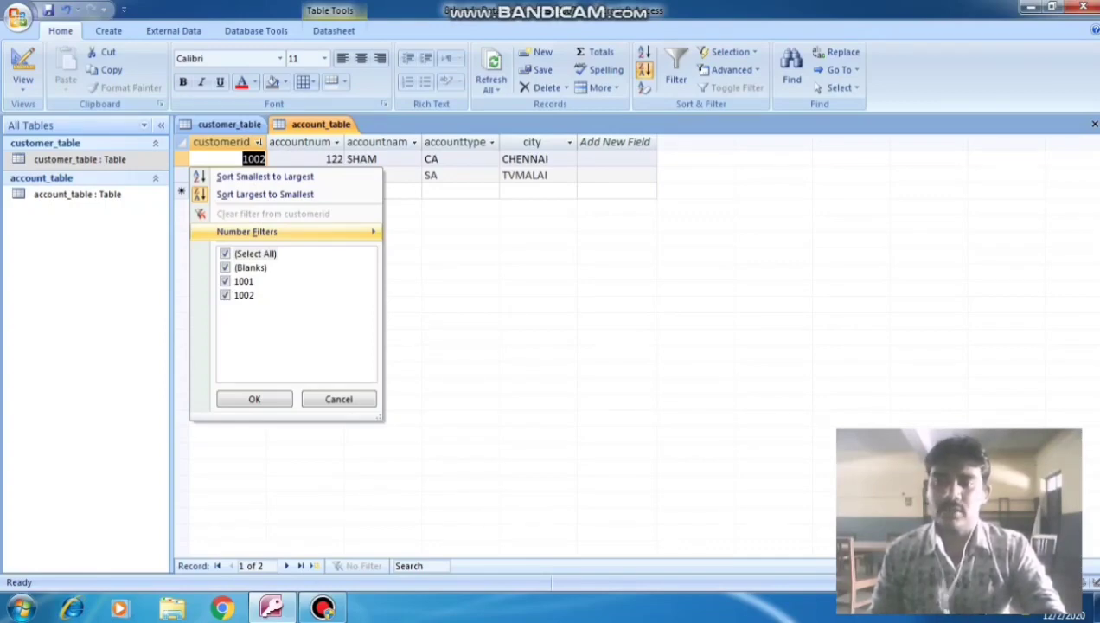
left_click(225, 253)
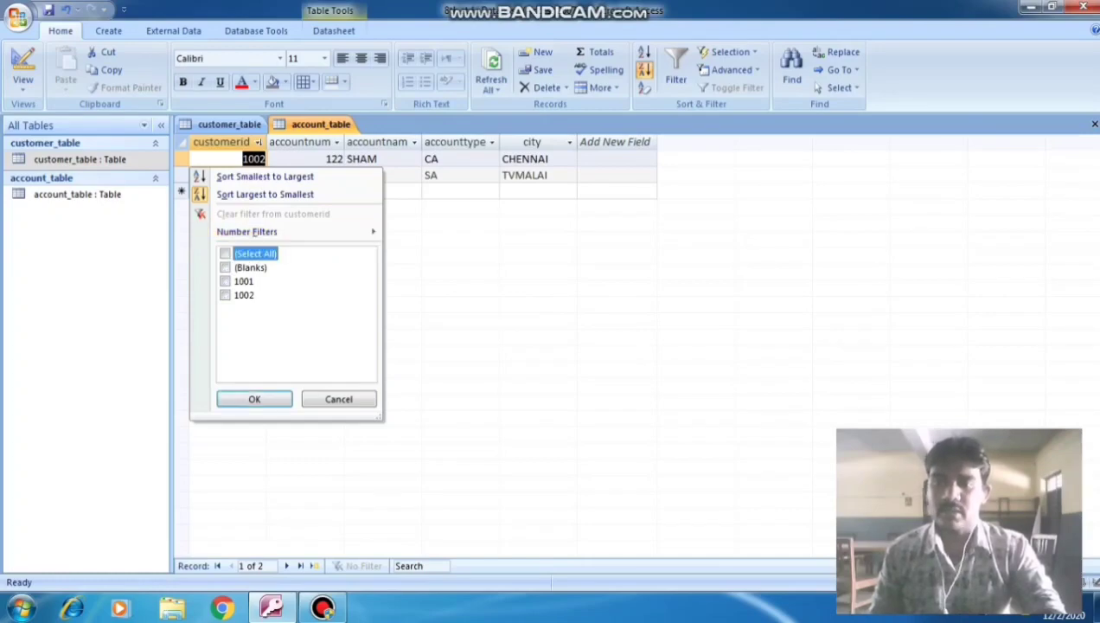
key("space")
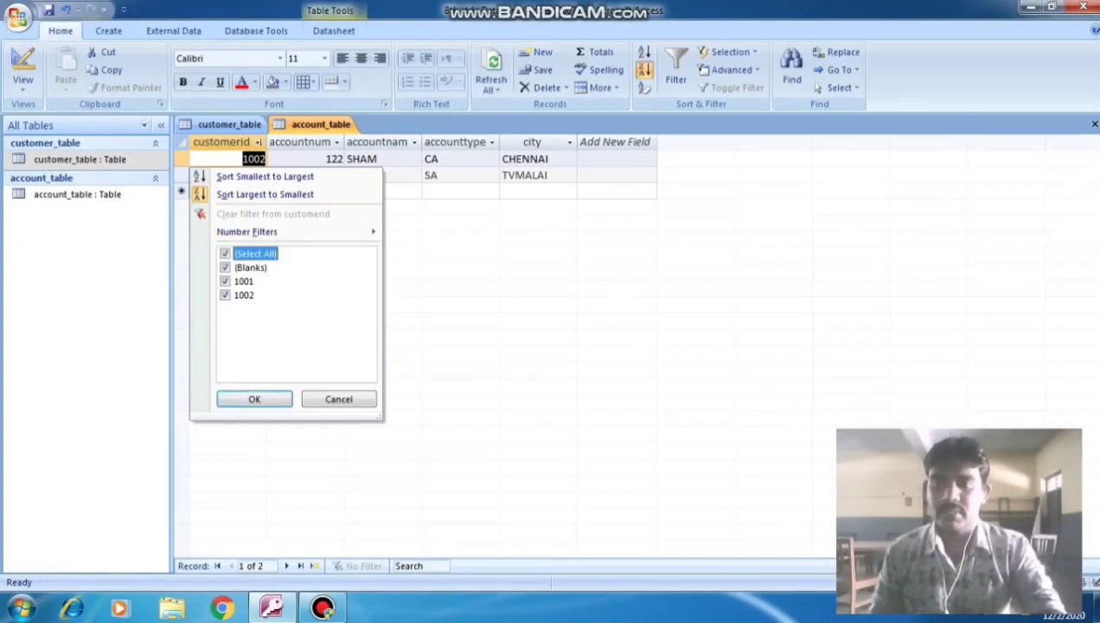
key("space")
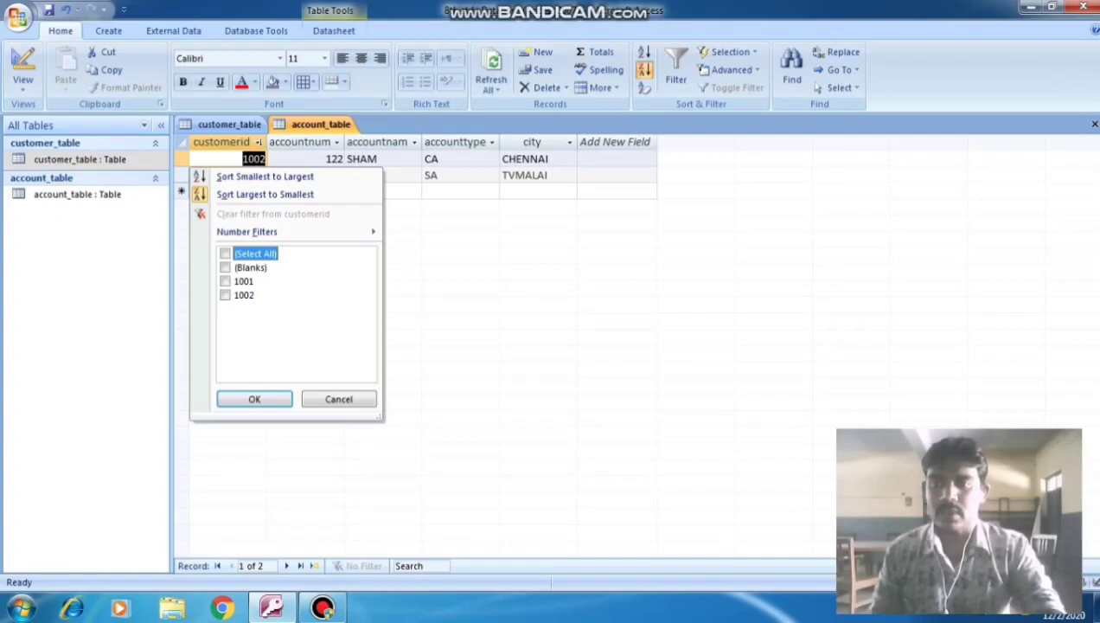
left_click(225, 281)
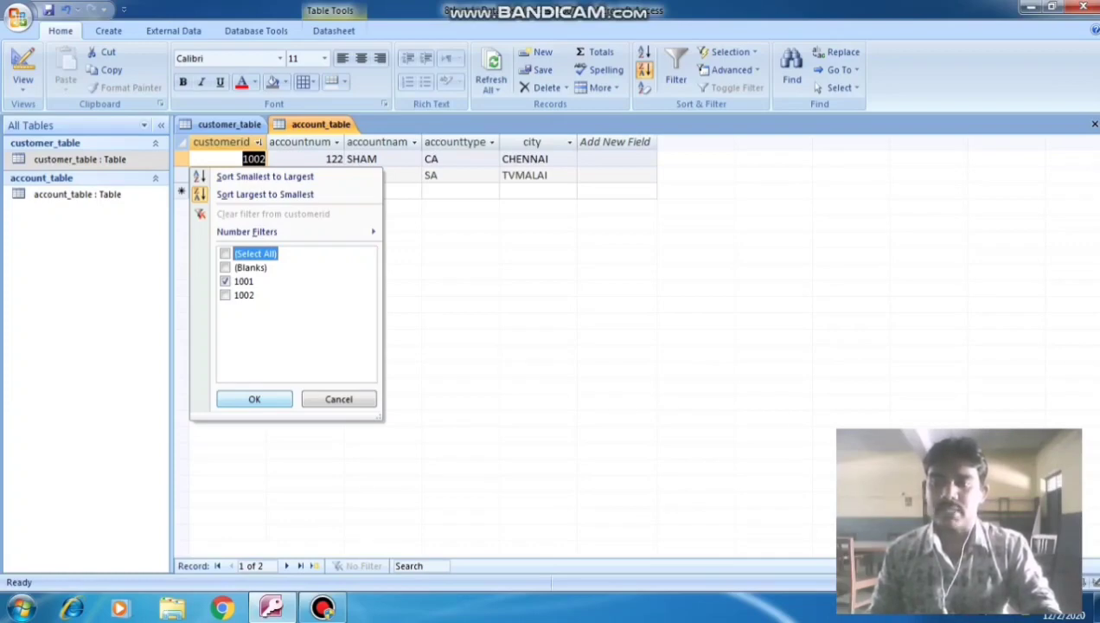
key("Return")
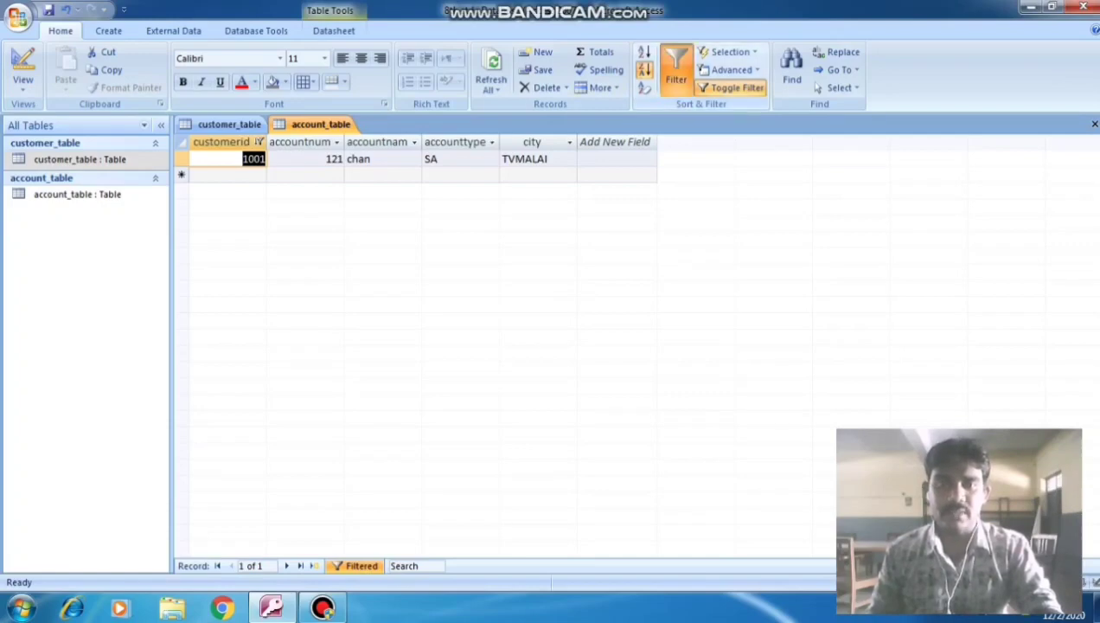
Set the customerid filter of account_table back to Select All to show every record
left_click(675, 69)
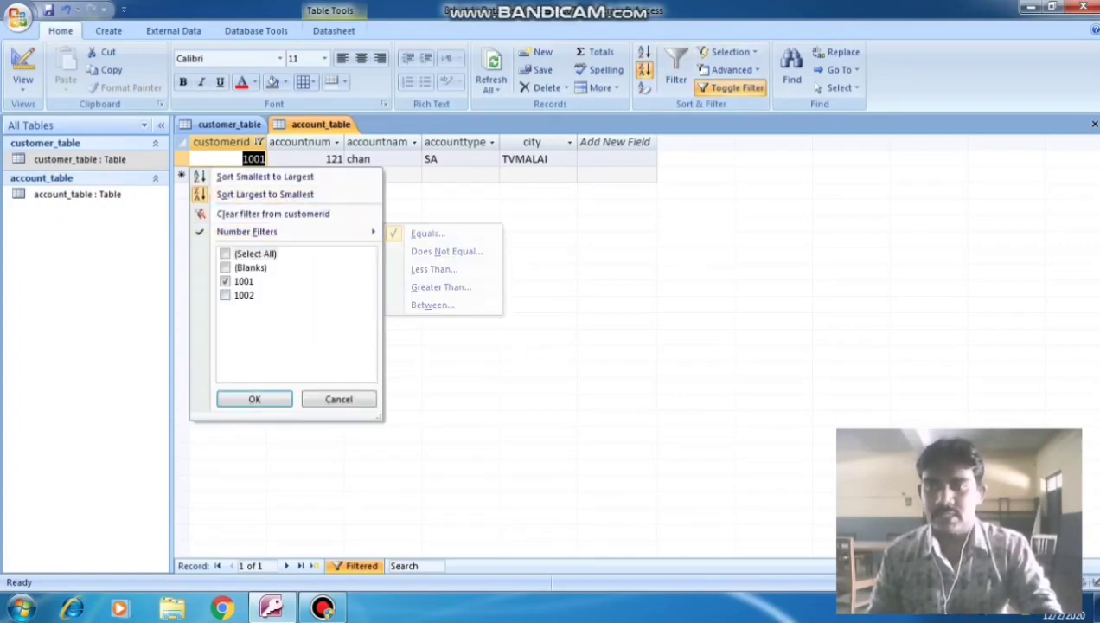
left_click(226, 253)
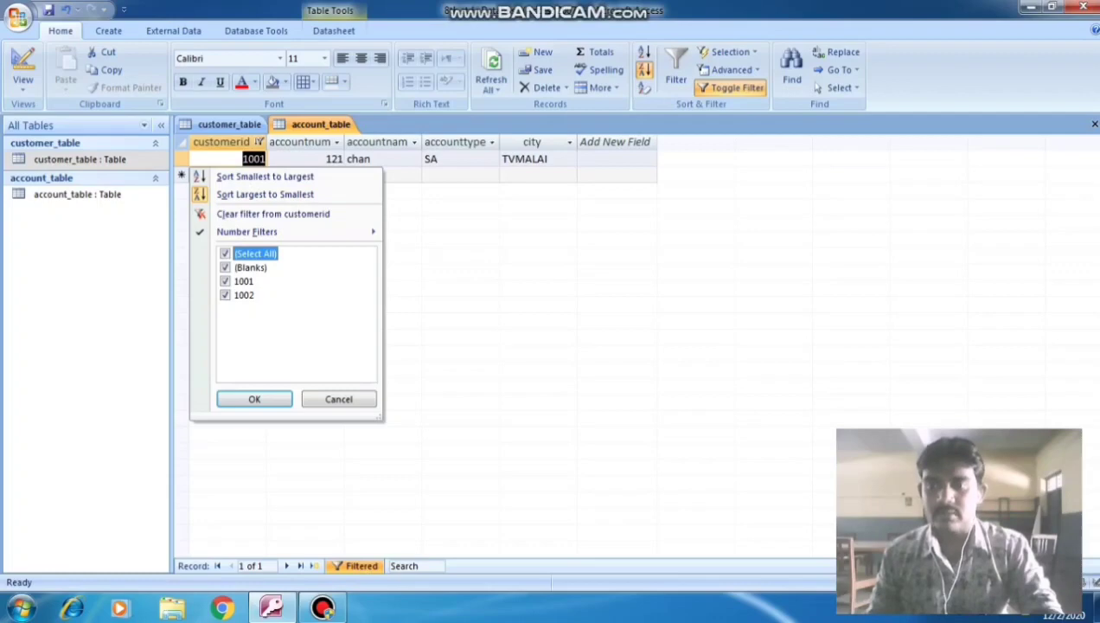
key("Return")
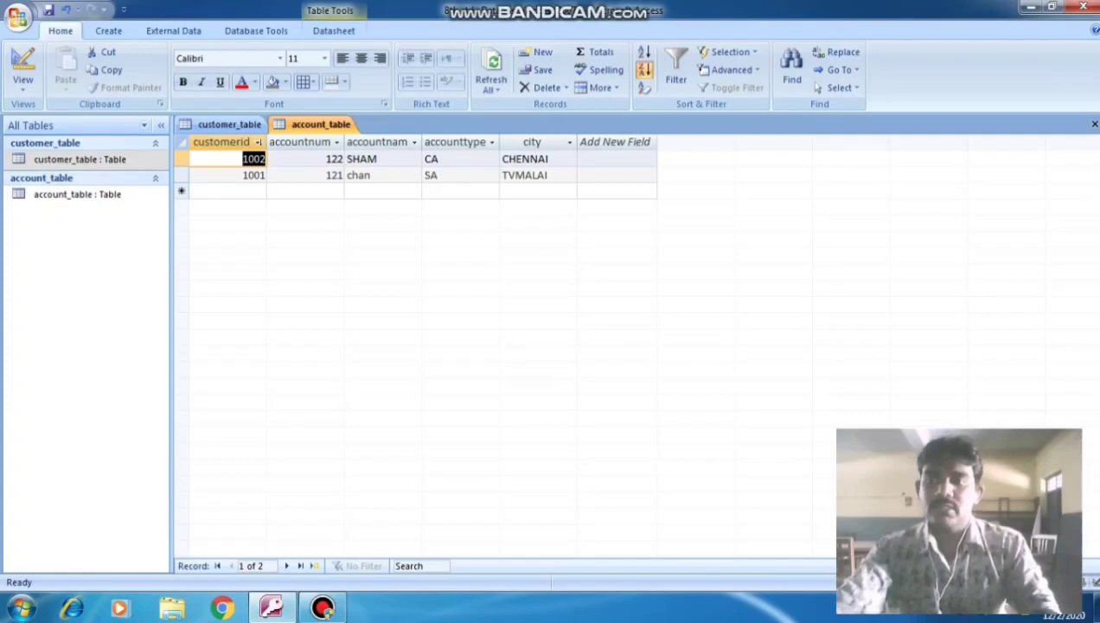
Open customer_table in Datasheet View, select its pincode column and add a Totals row to the datasheet
double_click(121, 161)
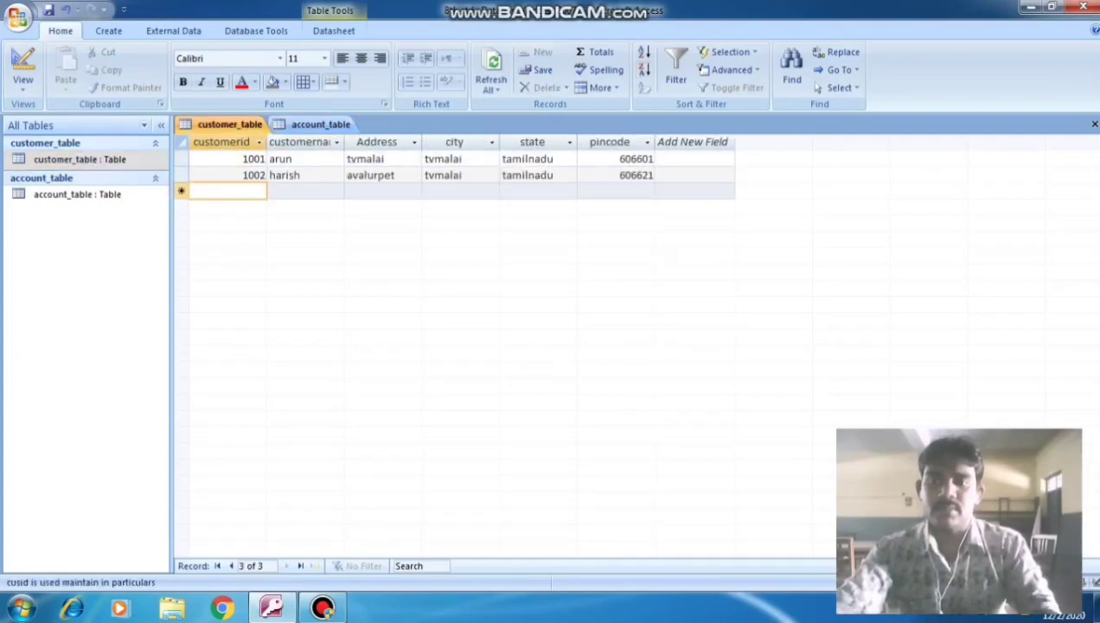
left_click(610, 141)
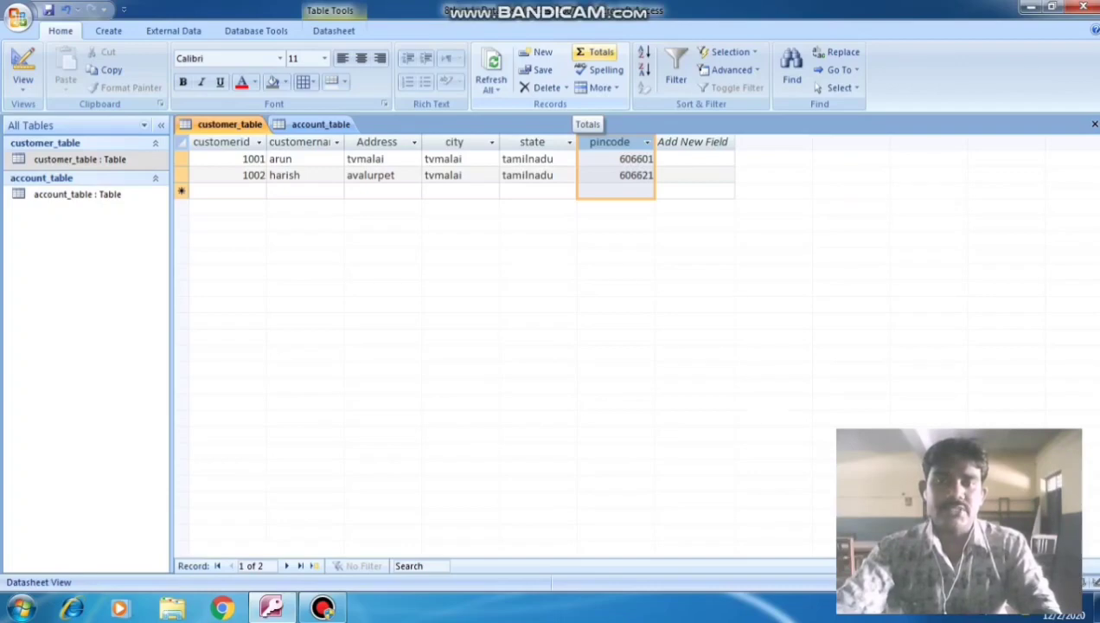
left_click(595, 52)
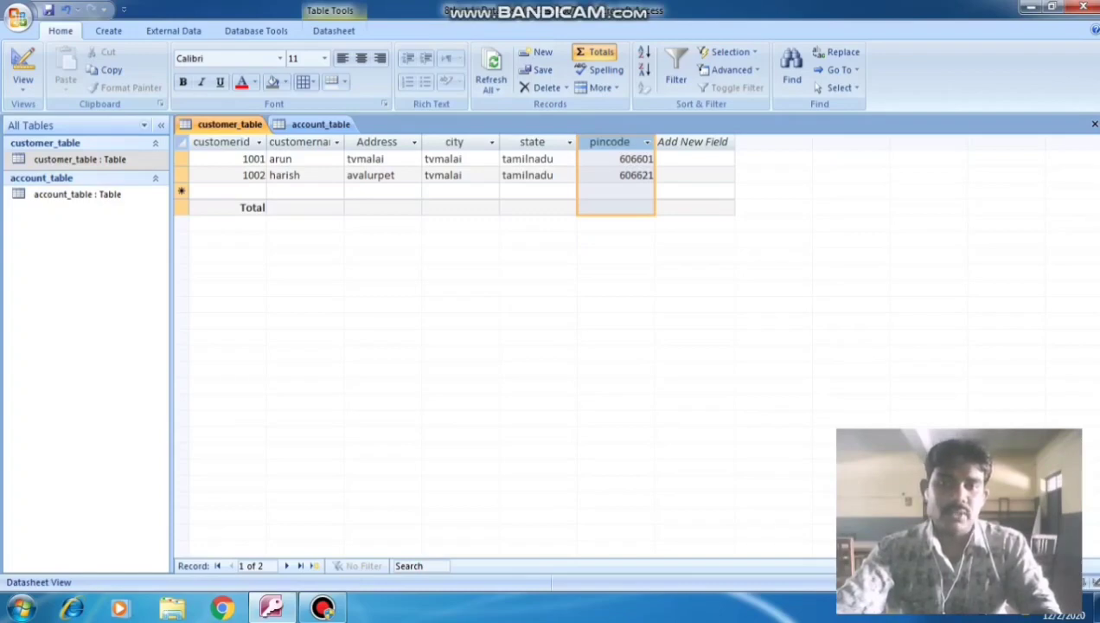
Set the pincode cell of customer_table's Total row to calculate the Sum
left_click(615, 208)
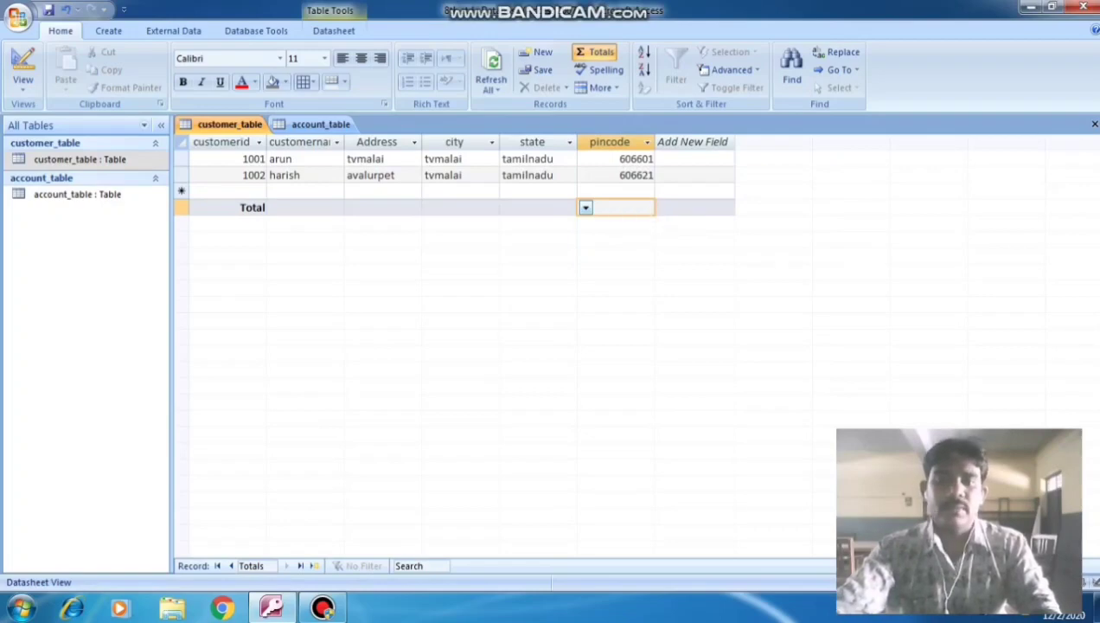
key("alt+Down")
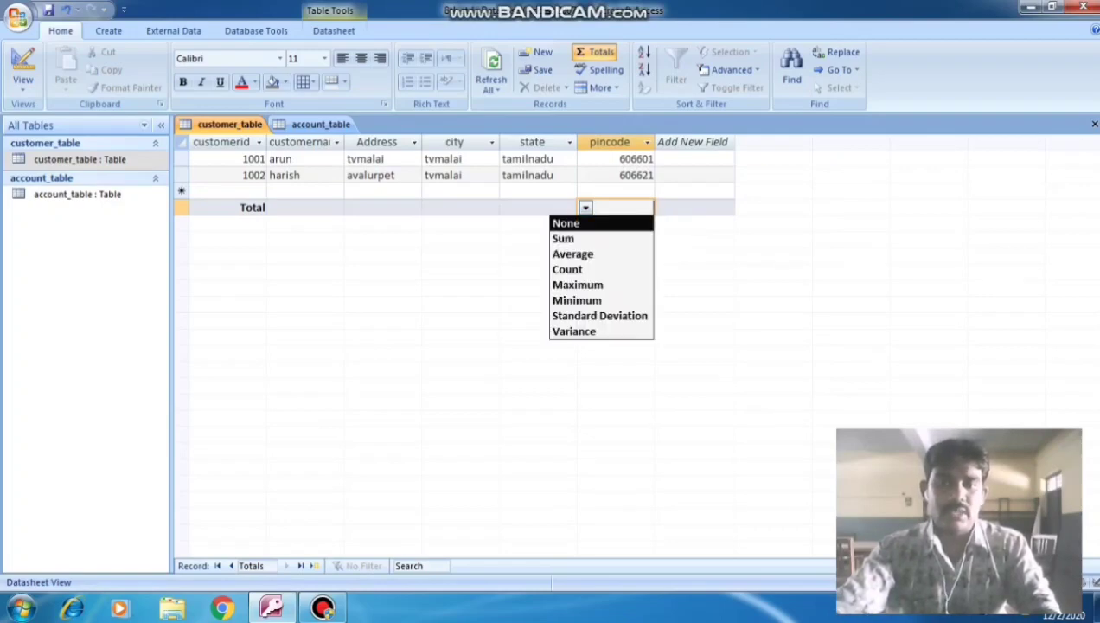
key("Down")
key("Down")
key("Down")
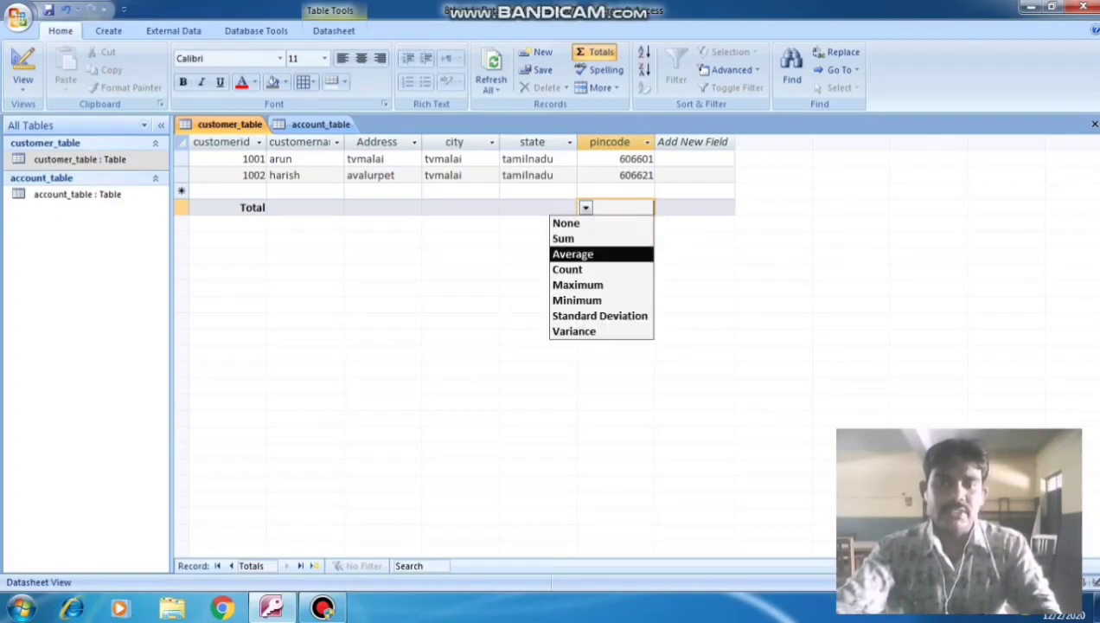
key("Down")
key("Down")
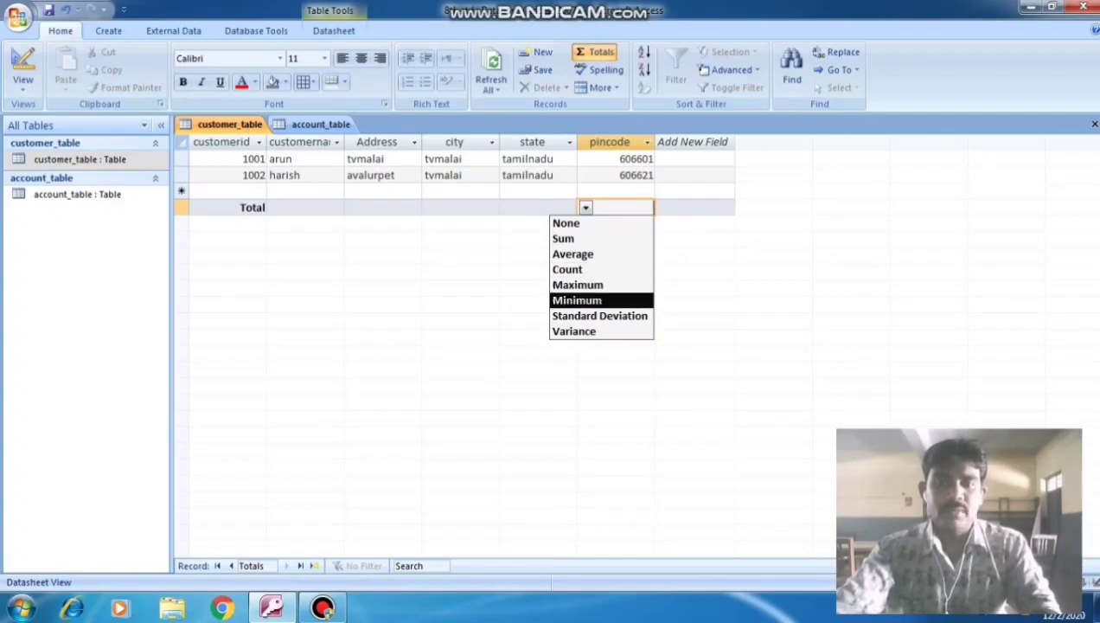
key("Down")
key("Down")
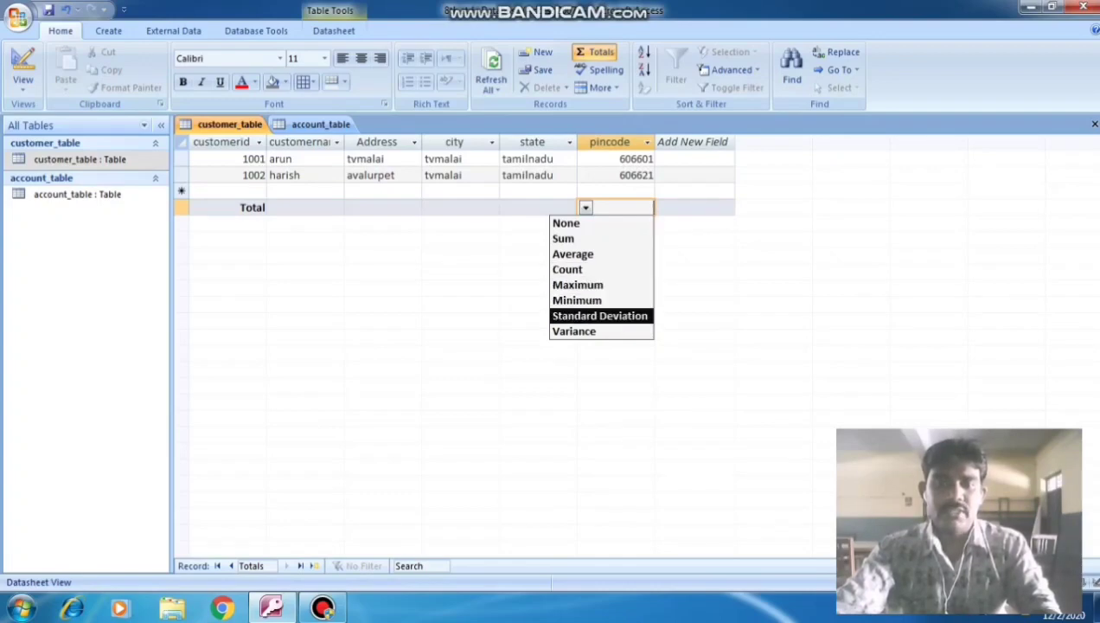
key("Up")
key("Up")
key("Up")
key("Up")
key("Up")
key("Up")
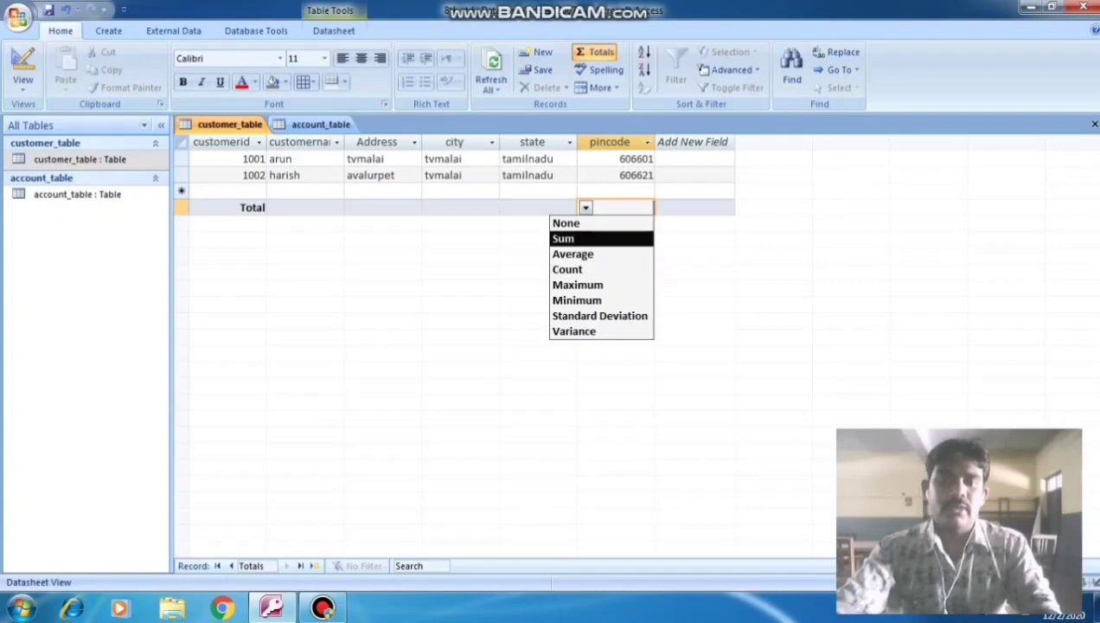
key("Return")
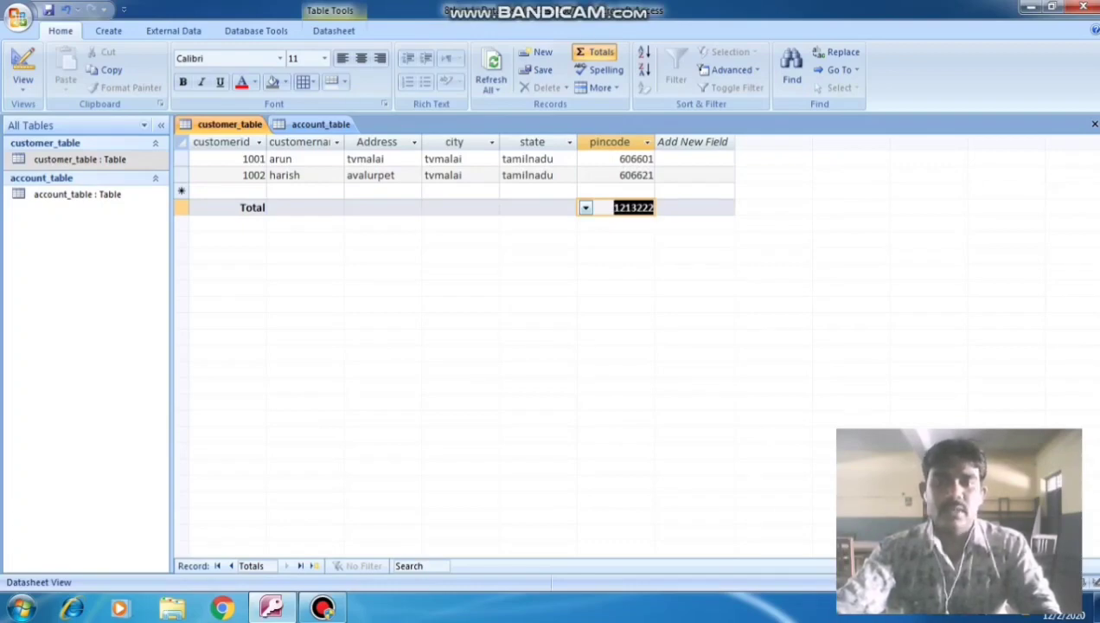
Change the pincode calculation in the Total row to Average
key("alt+Down")
key("Up")
key("Down")
key("Down")
key("Return")
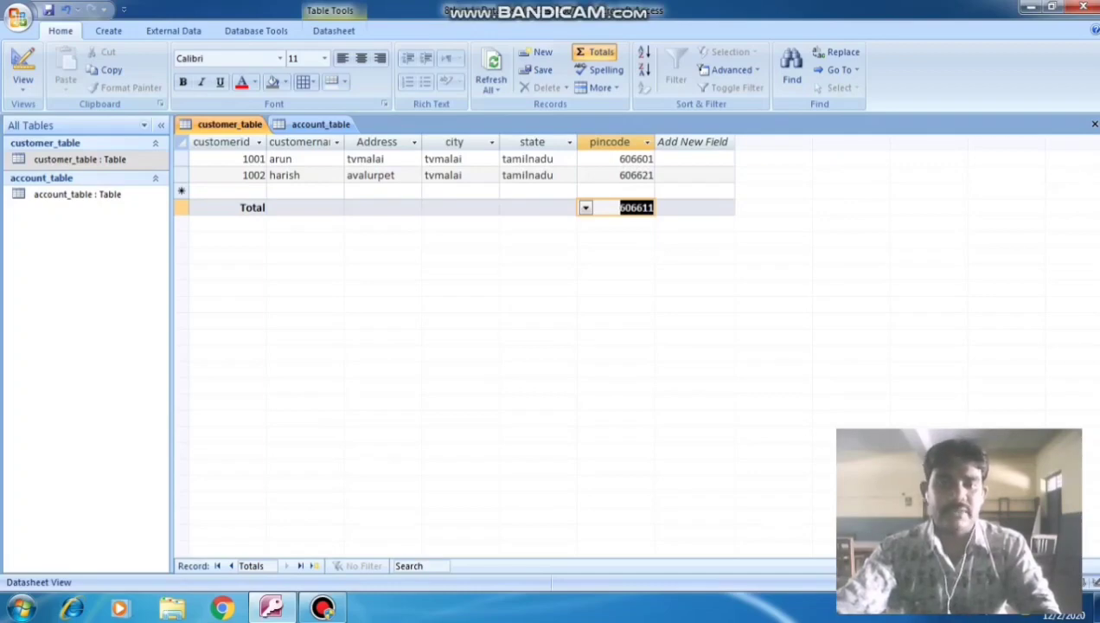
Switch the aggregate function of the pincode total to Count
key("alt+Down")
key("Up")
key("Up")
key("Down")
key("Down")
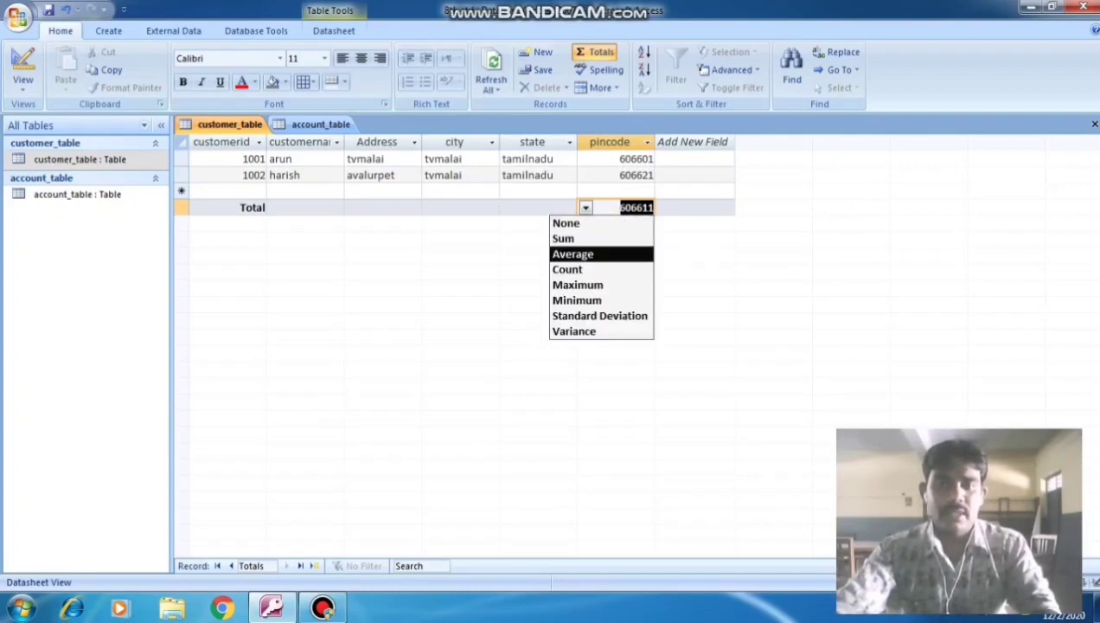
key("Down")
key("Return")
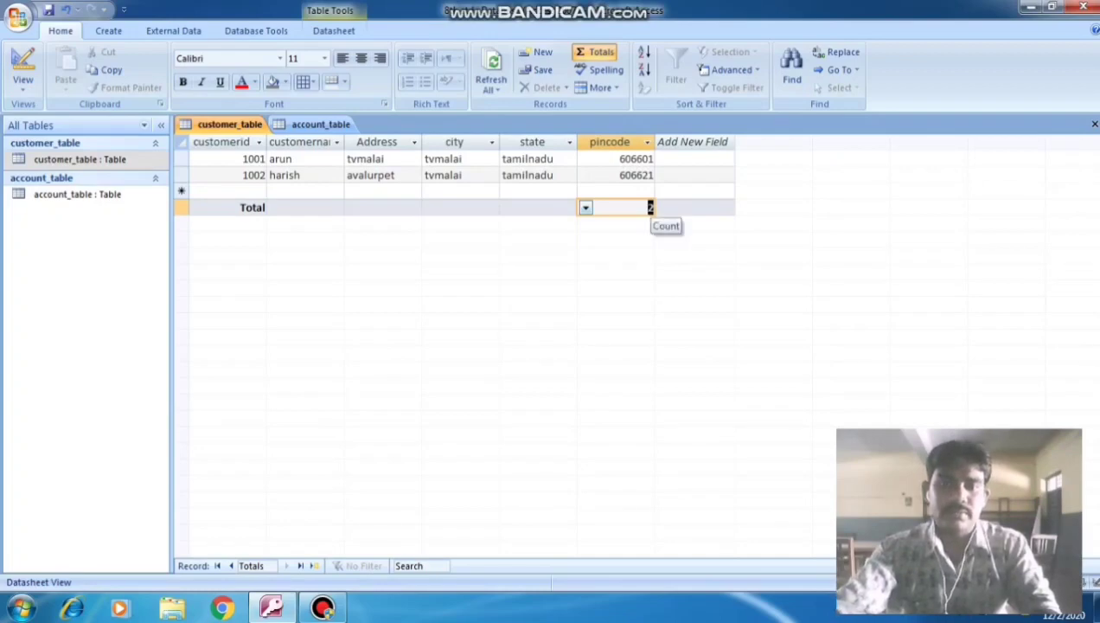
Show the Maximum of the pincode column in the Total row, followed by its Minimum
left_click(585, 208)
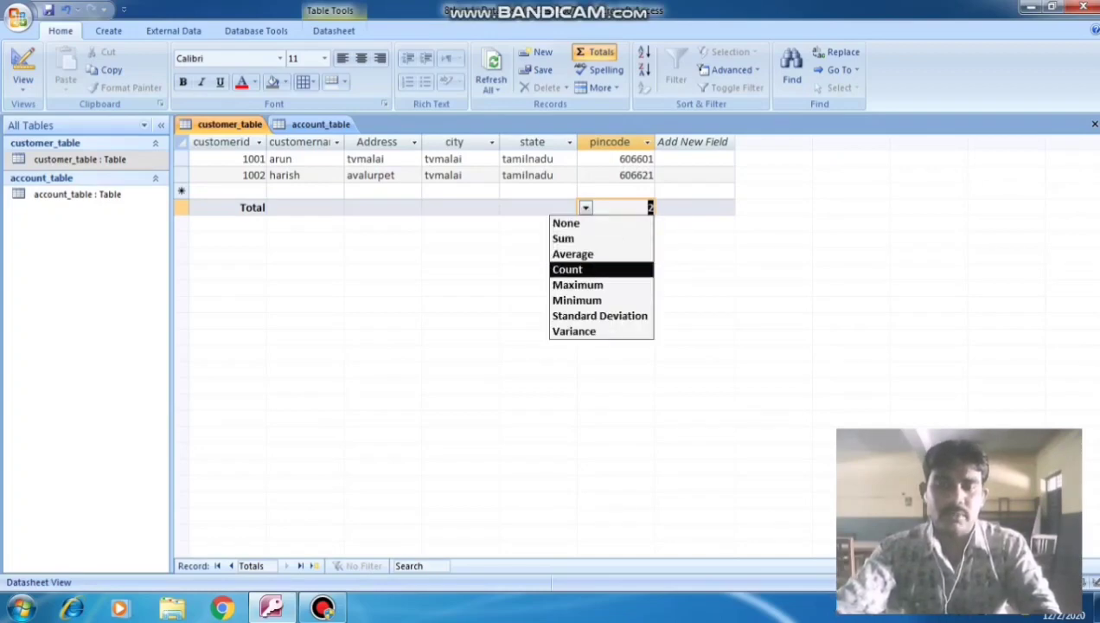
left_click(597, 285)
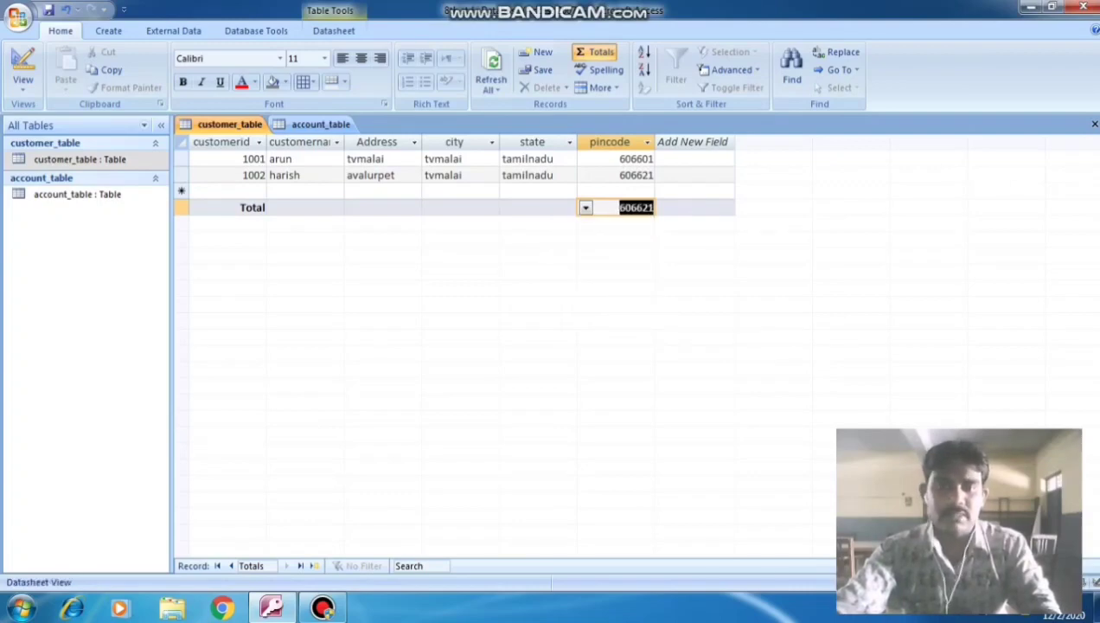
key("alt+Down")
key("Down")
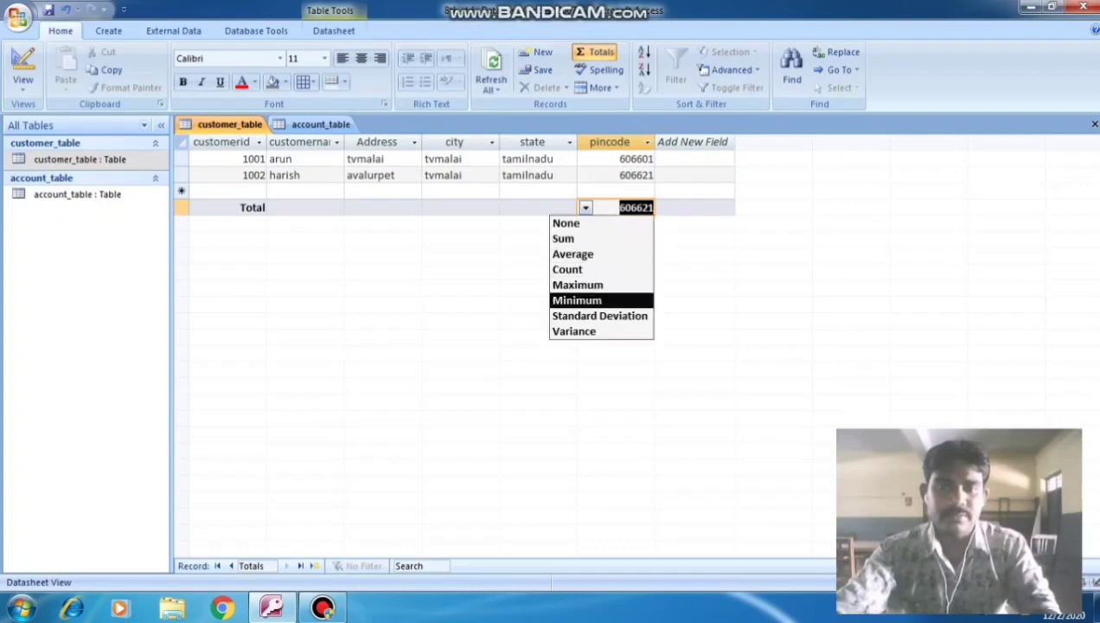
key("Return")
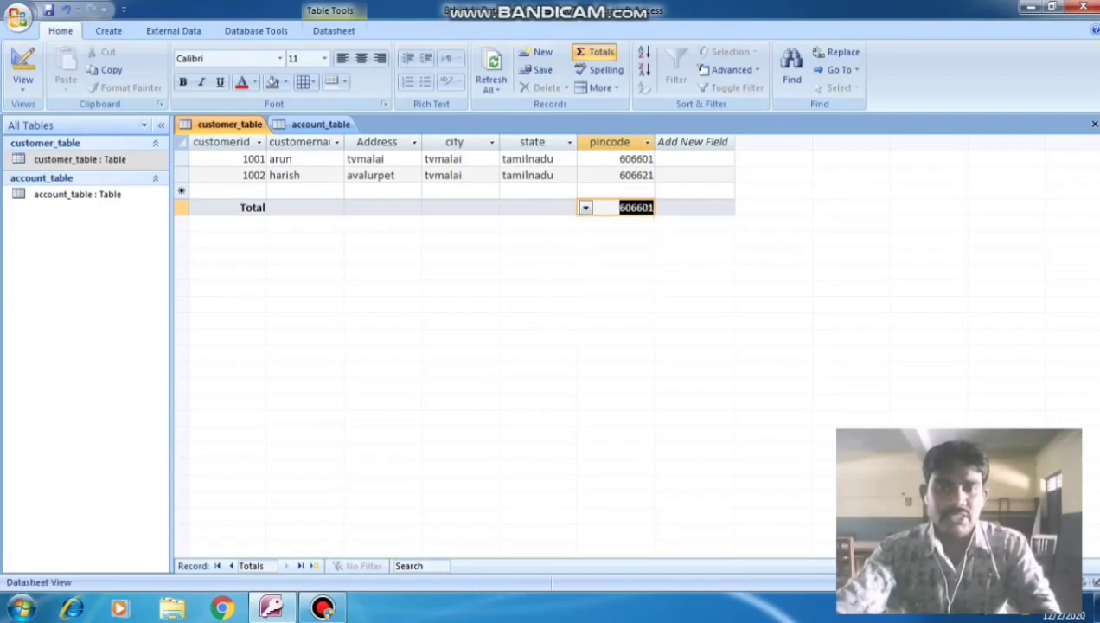
Make the Total row calculate the Standard Deviation of the pincode column
key("alt+Down")
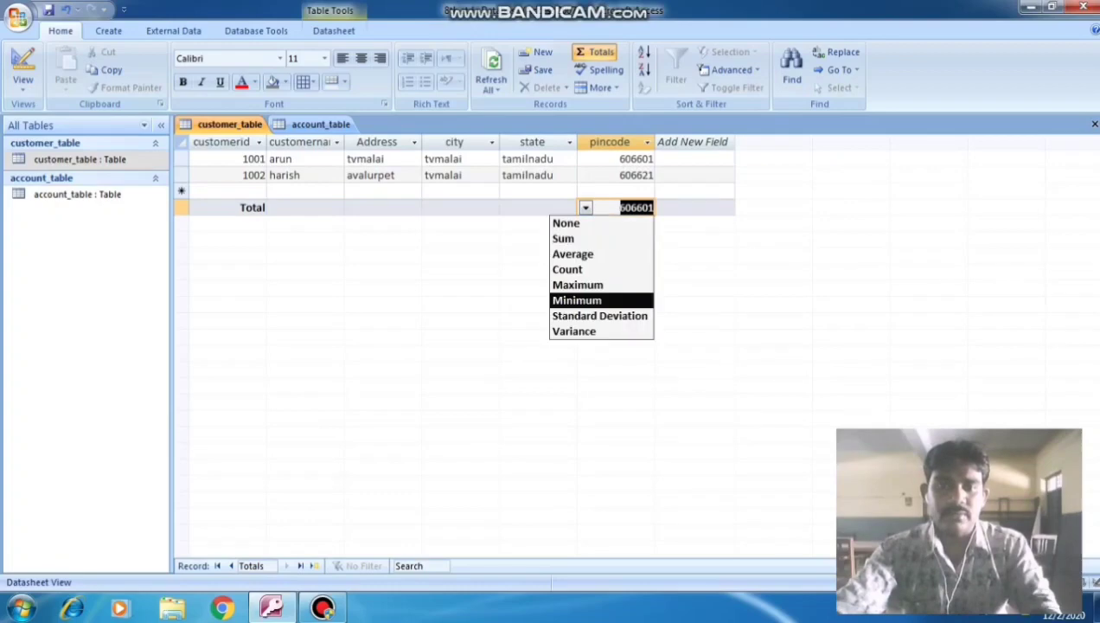
key("Down")
key("Return")
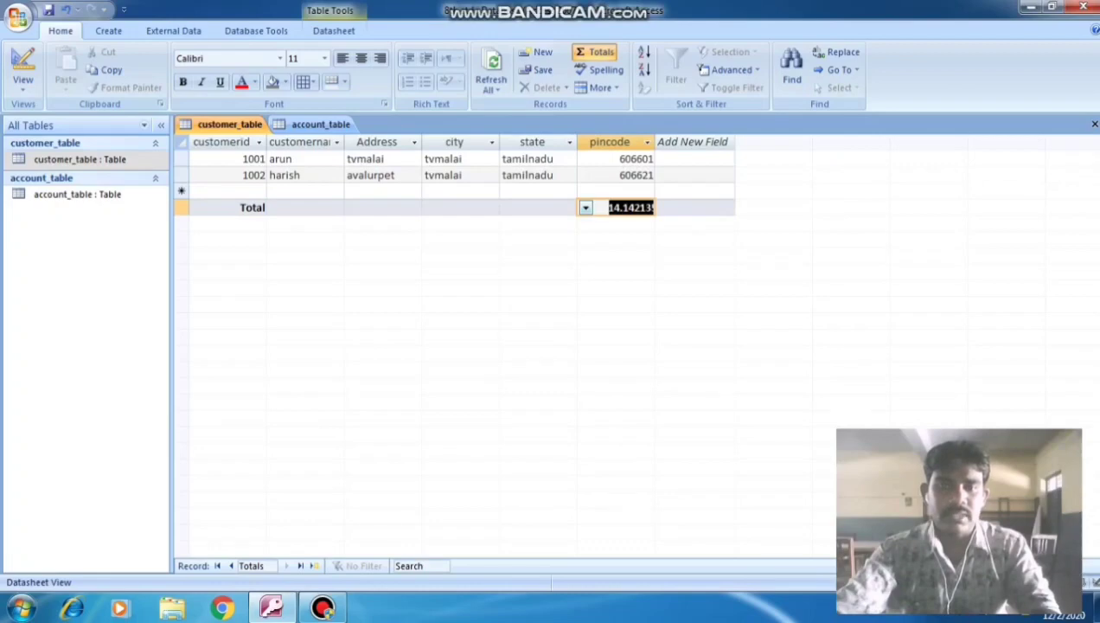
Change the pincode column's total to Variance
key("alt+Down")
key("Down")
key("Down")
key("Down")
key("Down")
key("Down")
key("Return")
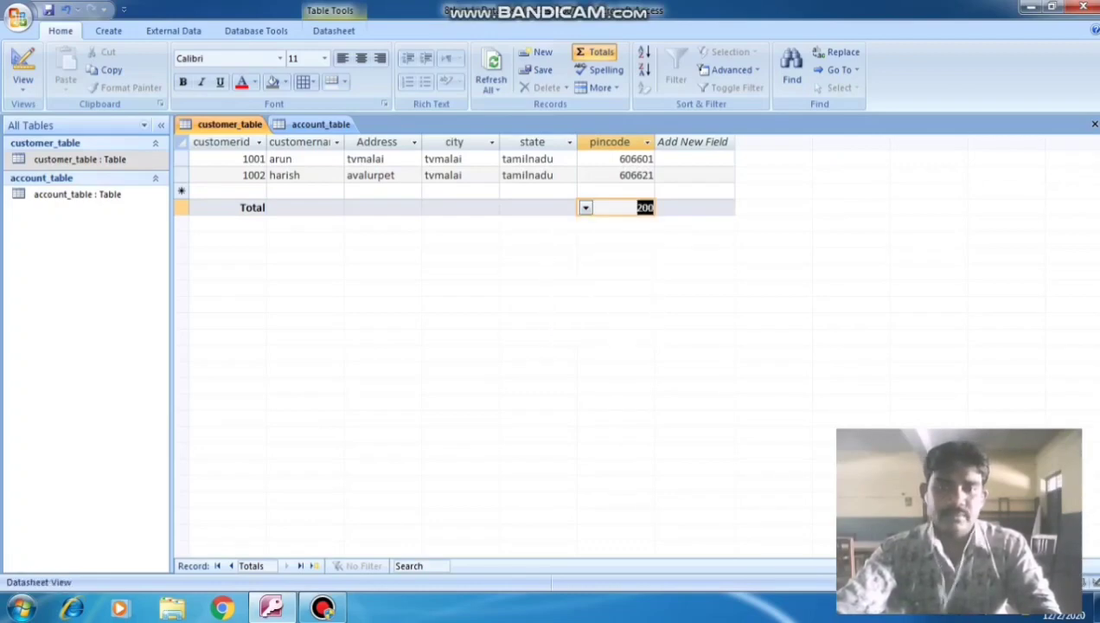
Set the pincode total of customer_table back to Sum
key("alt+Down")
key("Home")
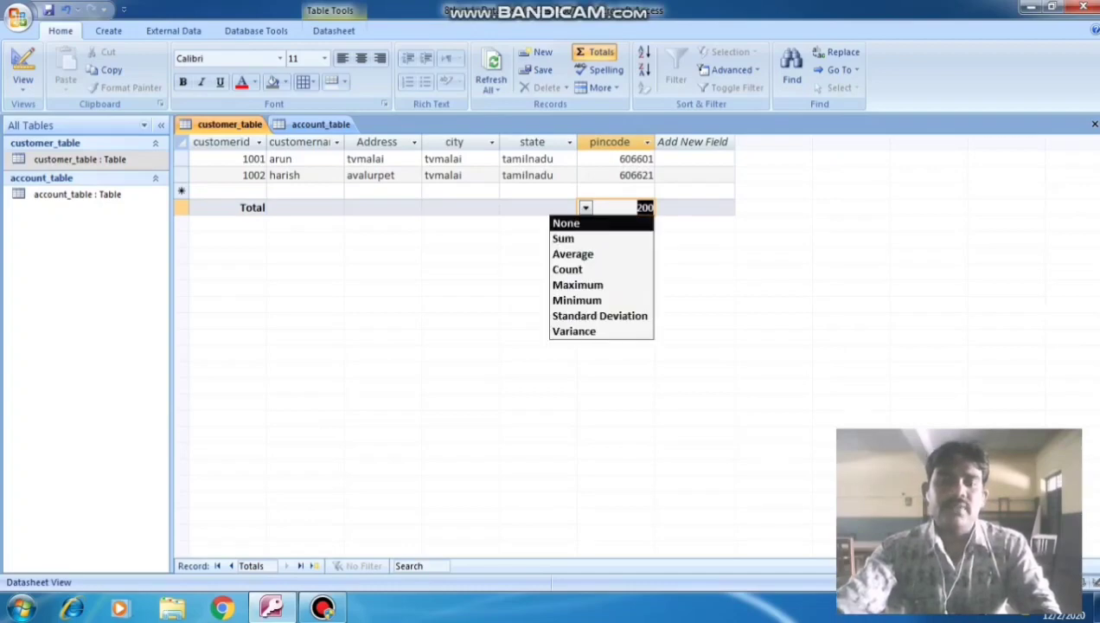
key("Down")
key("Return")
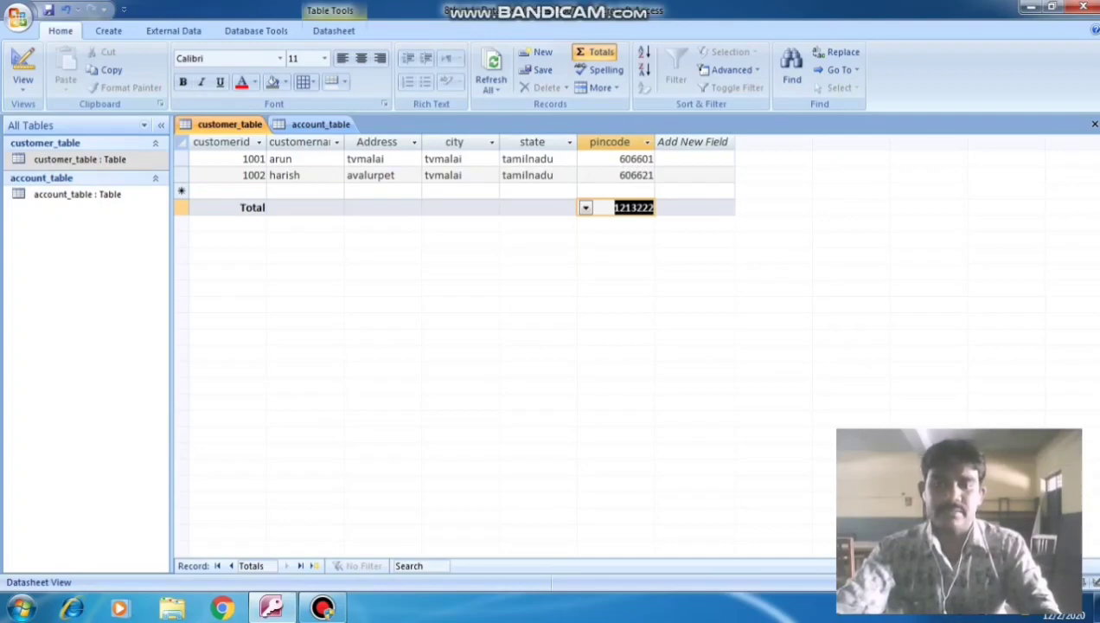
left_click(323, 608)
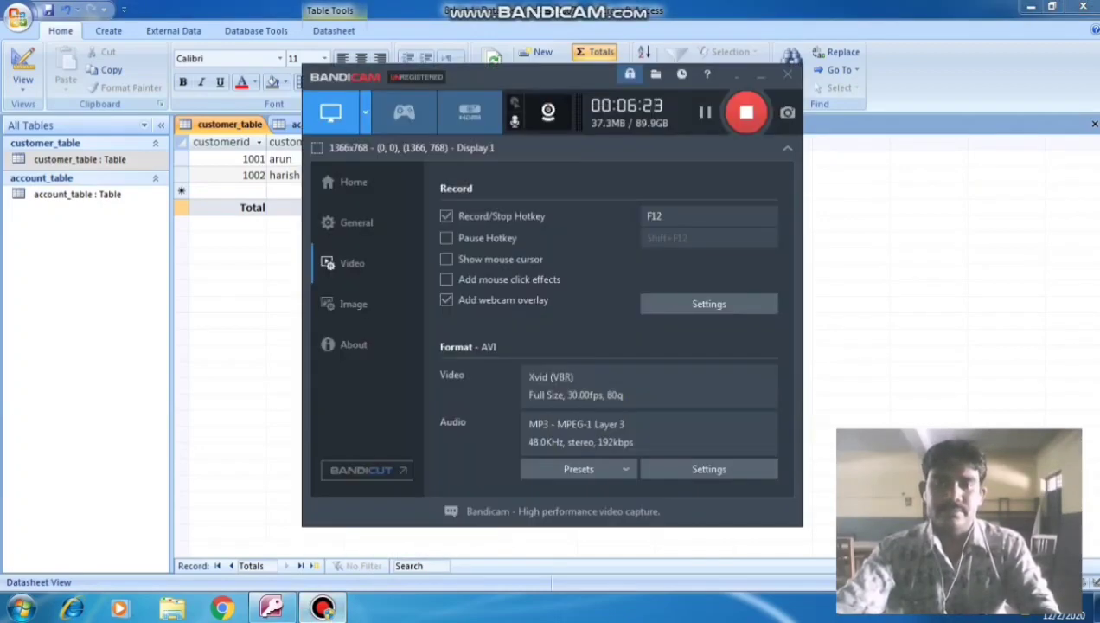